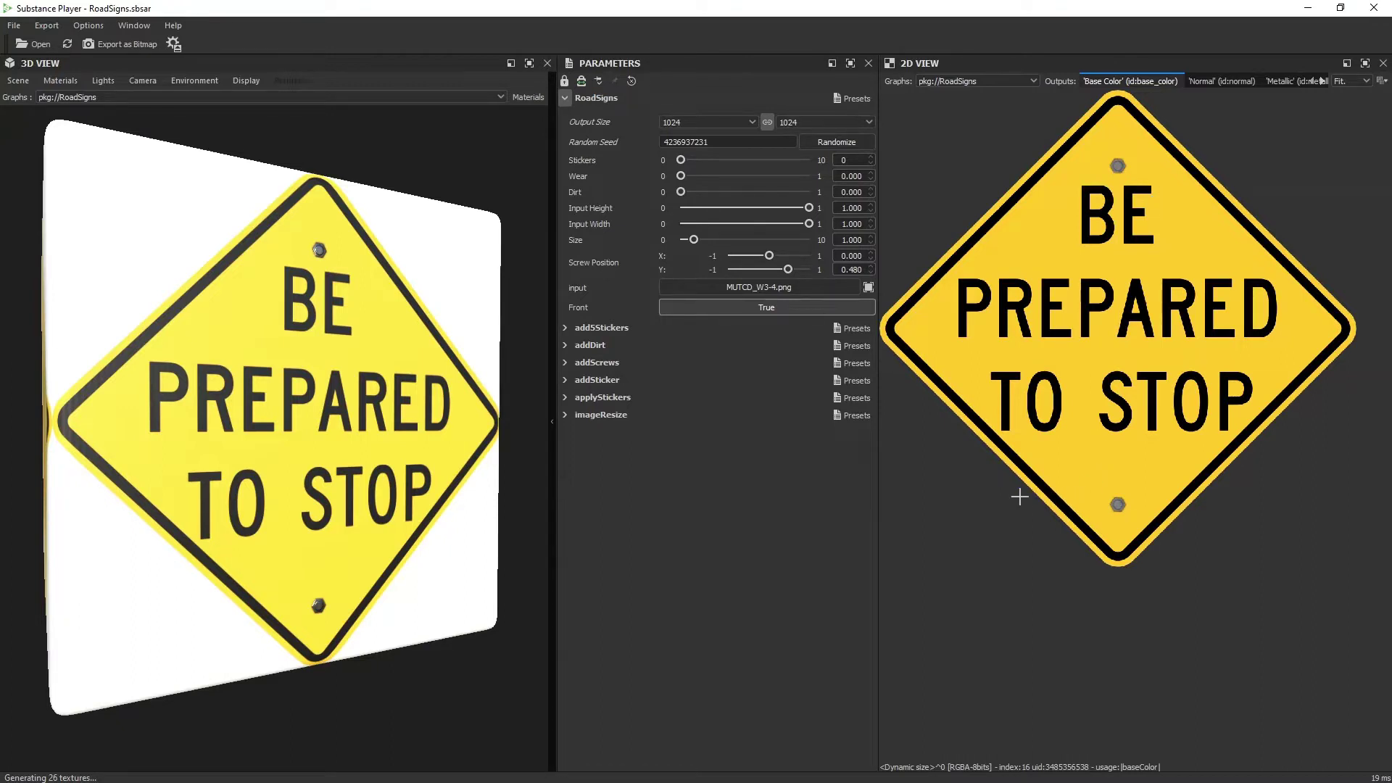
# - Set Stickers to 7, Wear to about 0.71 and Dirt to about 0.78 on the road sign
pyautogui.click(737, 160)
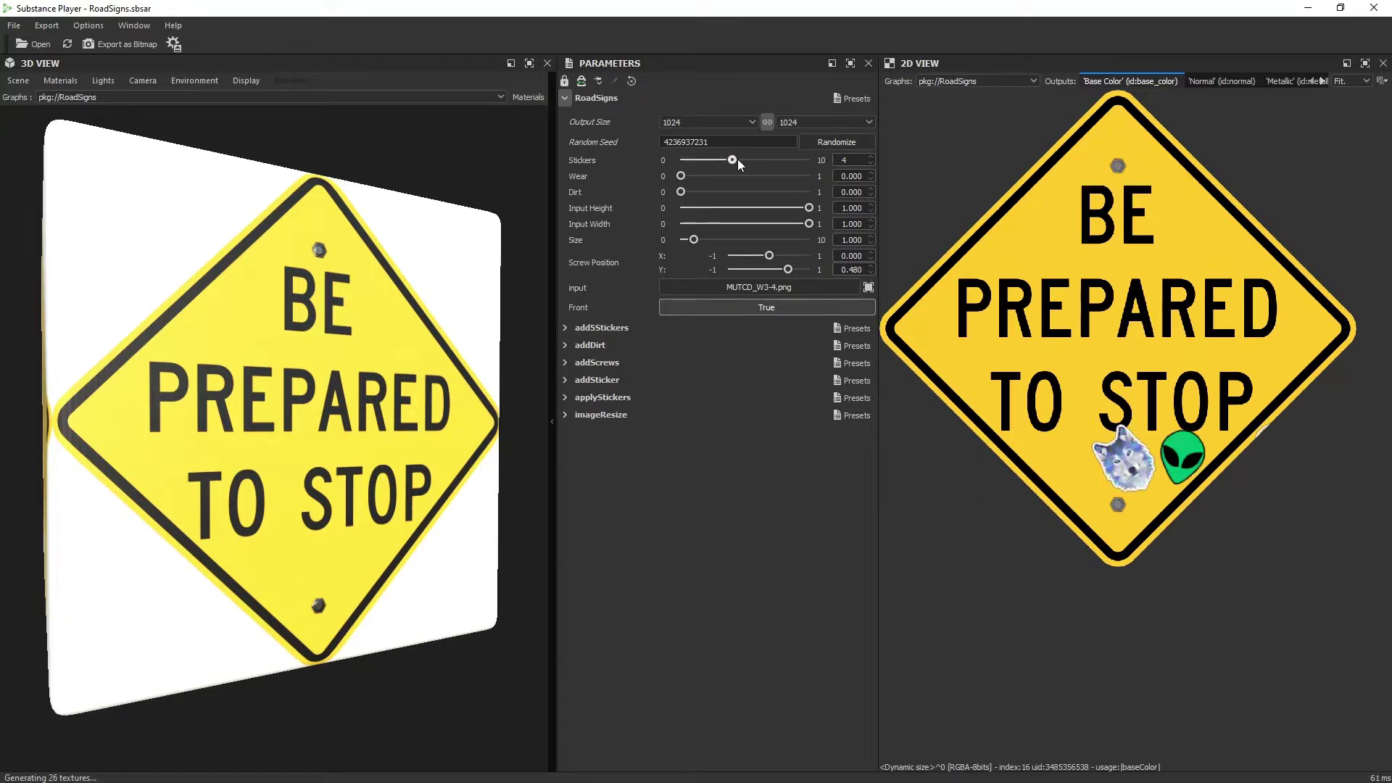
pyautogui.click(779, 168)
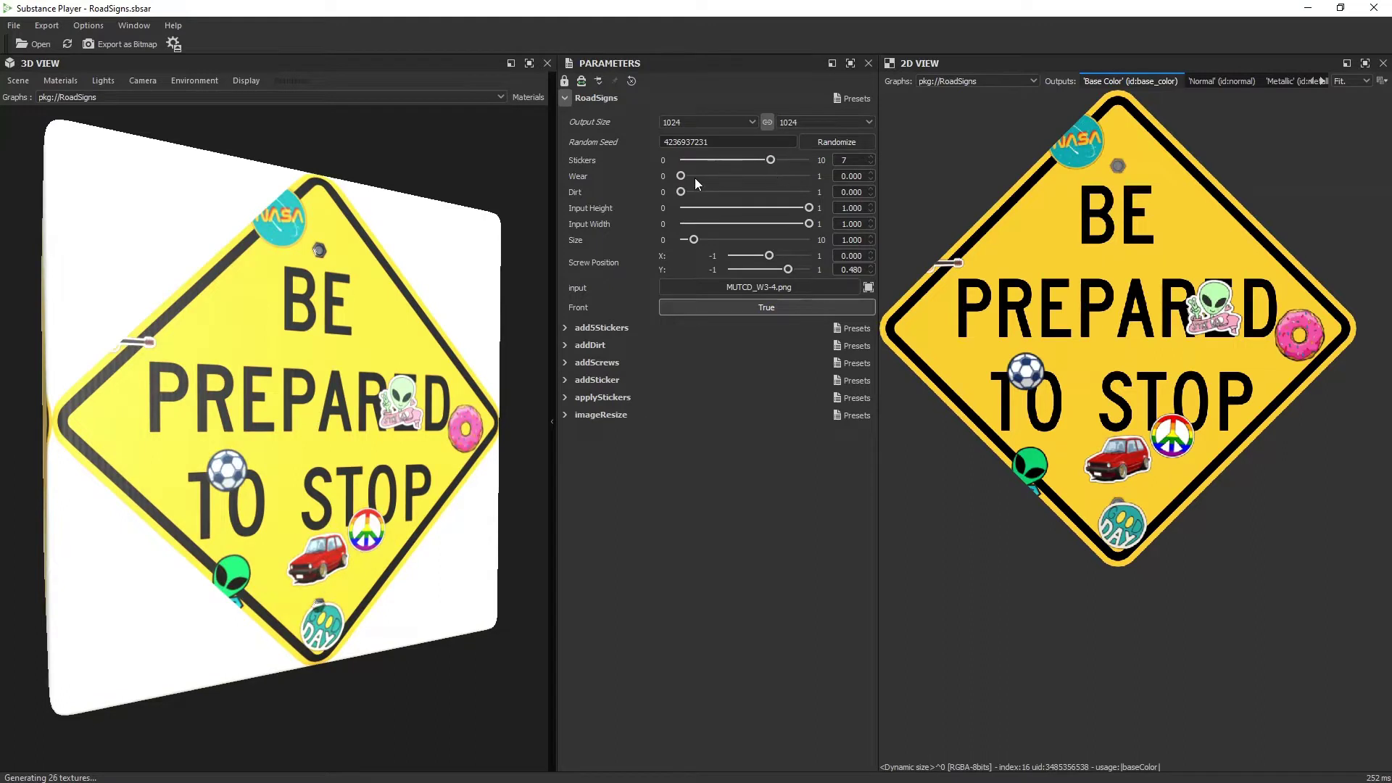
pyautogui.moveTo(708, 178); pyautogui.dragTo(752, 179)
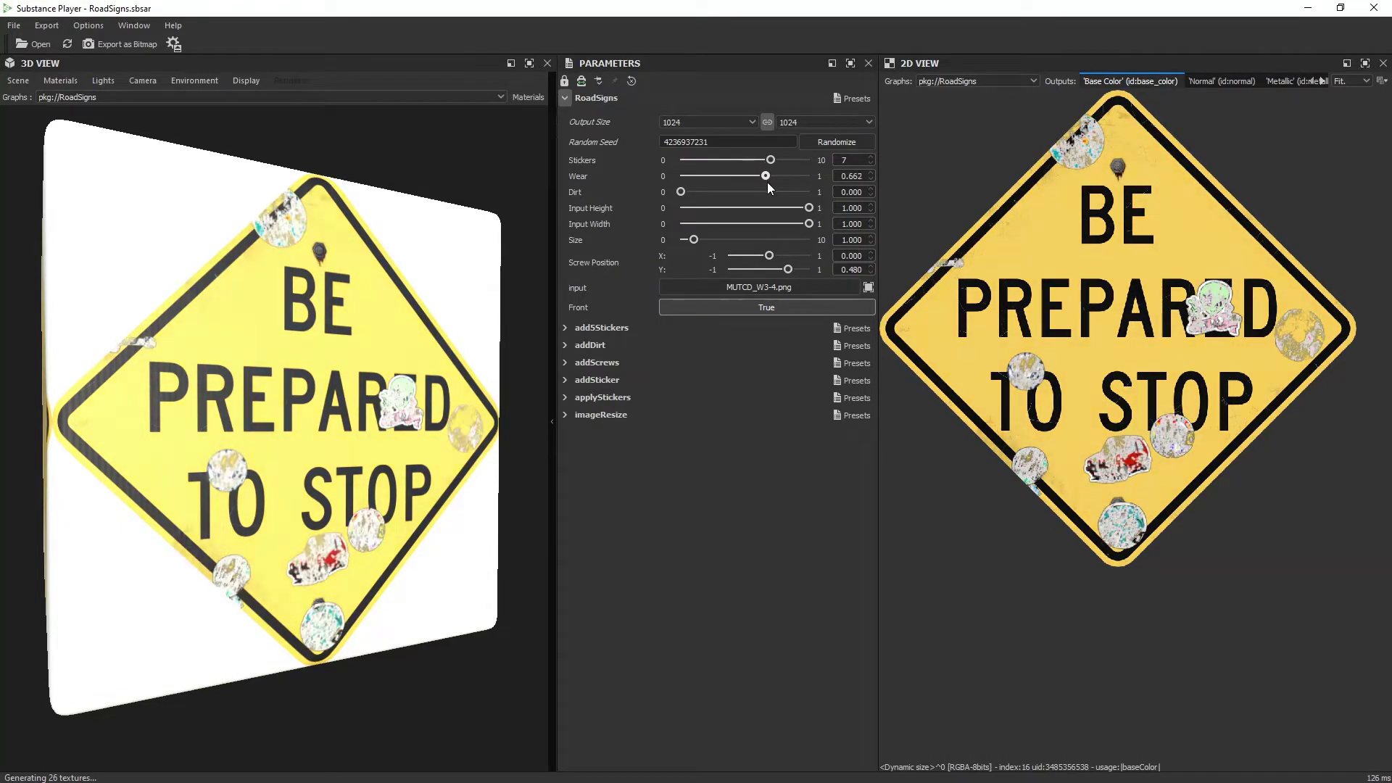
pyautogui.moveTo(767, 182); pyautogui.dragTo(772, 185)
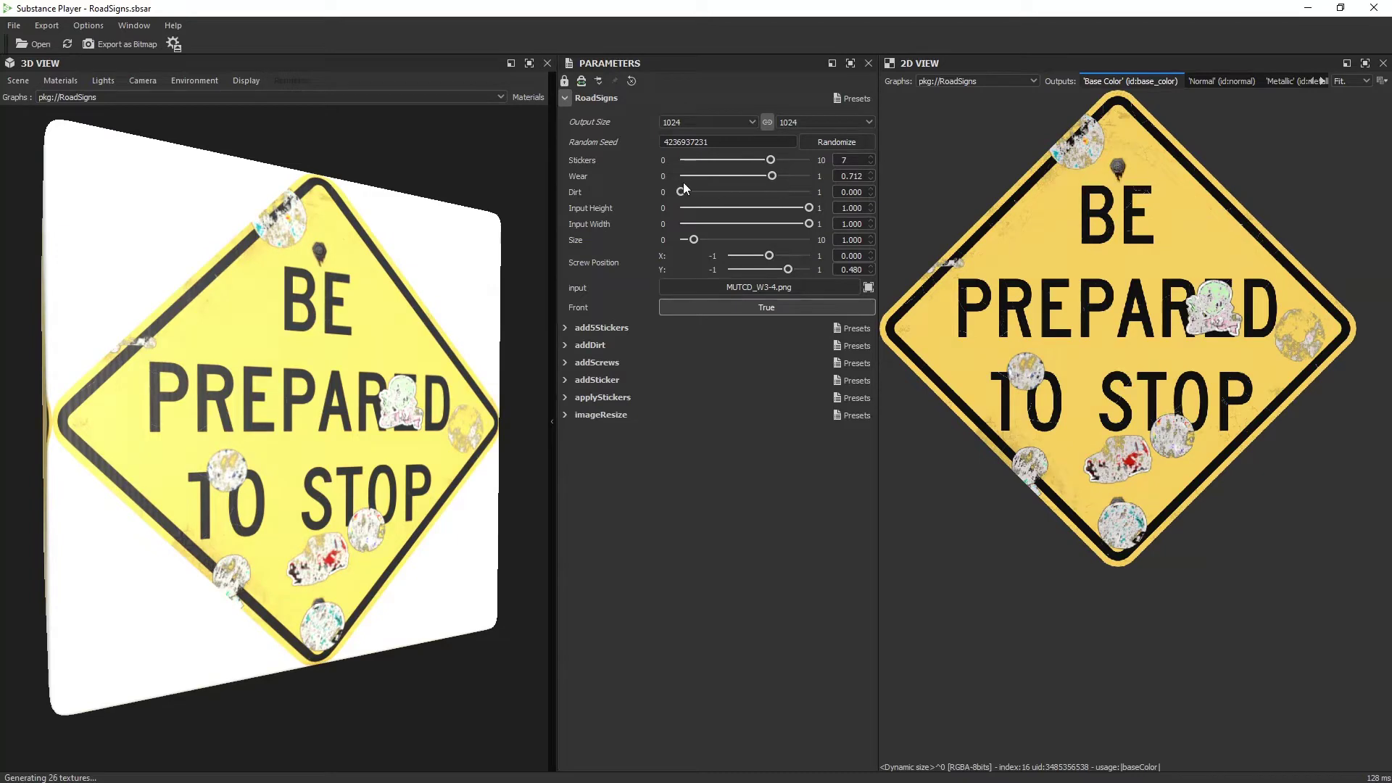
pyautogui.moveTo(694, 190); pyautogui.dragTo(778, 201)
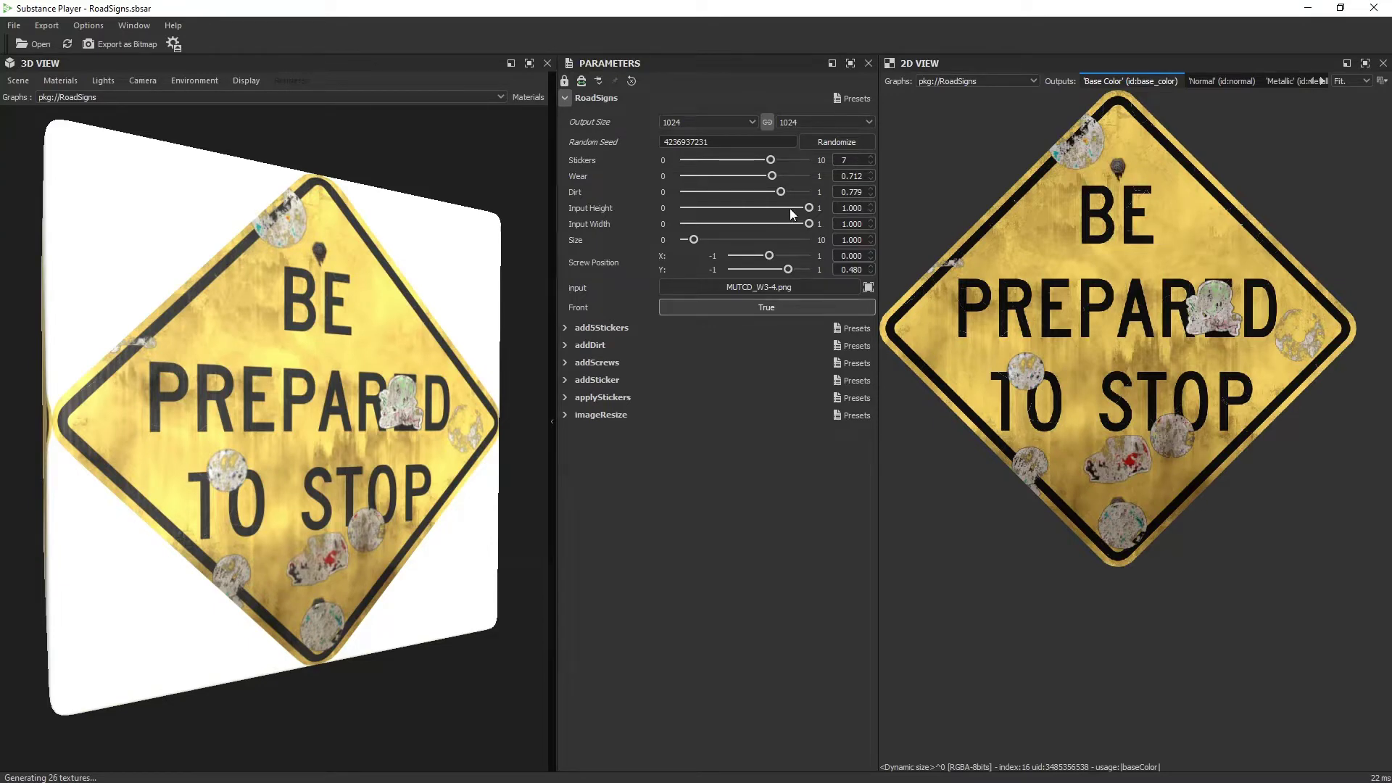
# - Load the MUTCD_W3-5 Speed Limit 45 image as the sign's input and dismiss the image-sequence prompt
pyautogui.click(715, 287)
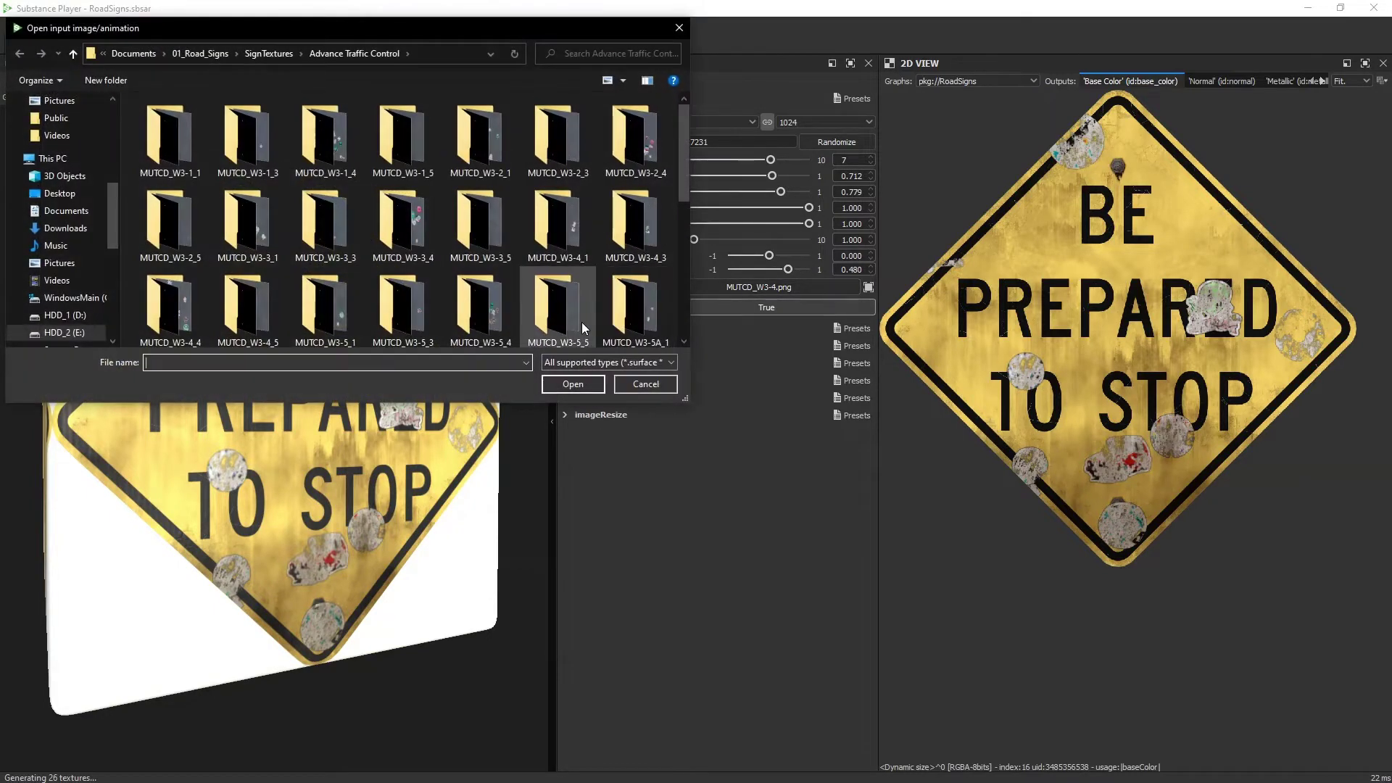
pyautogui.doubleClick(559, 212)
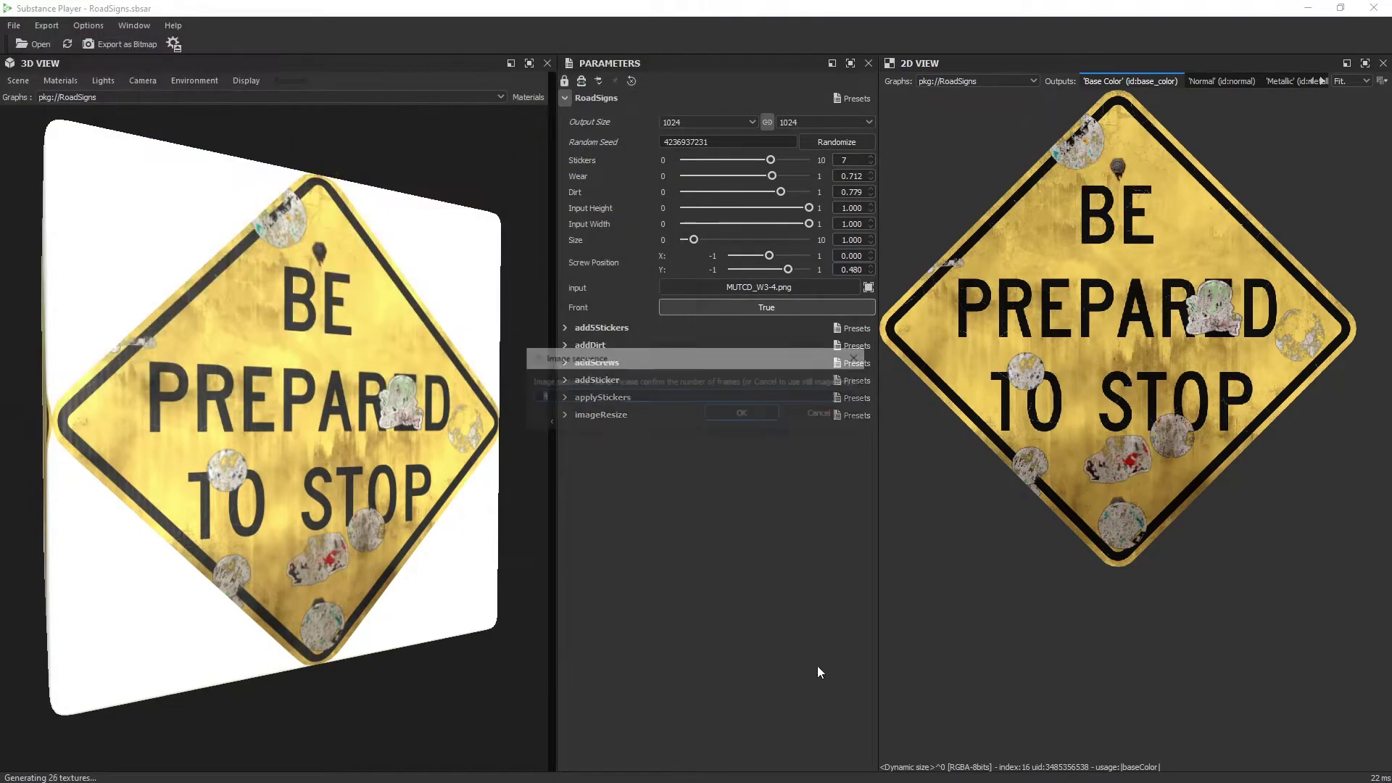
pyautogui.click(822, 418)
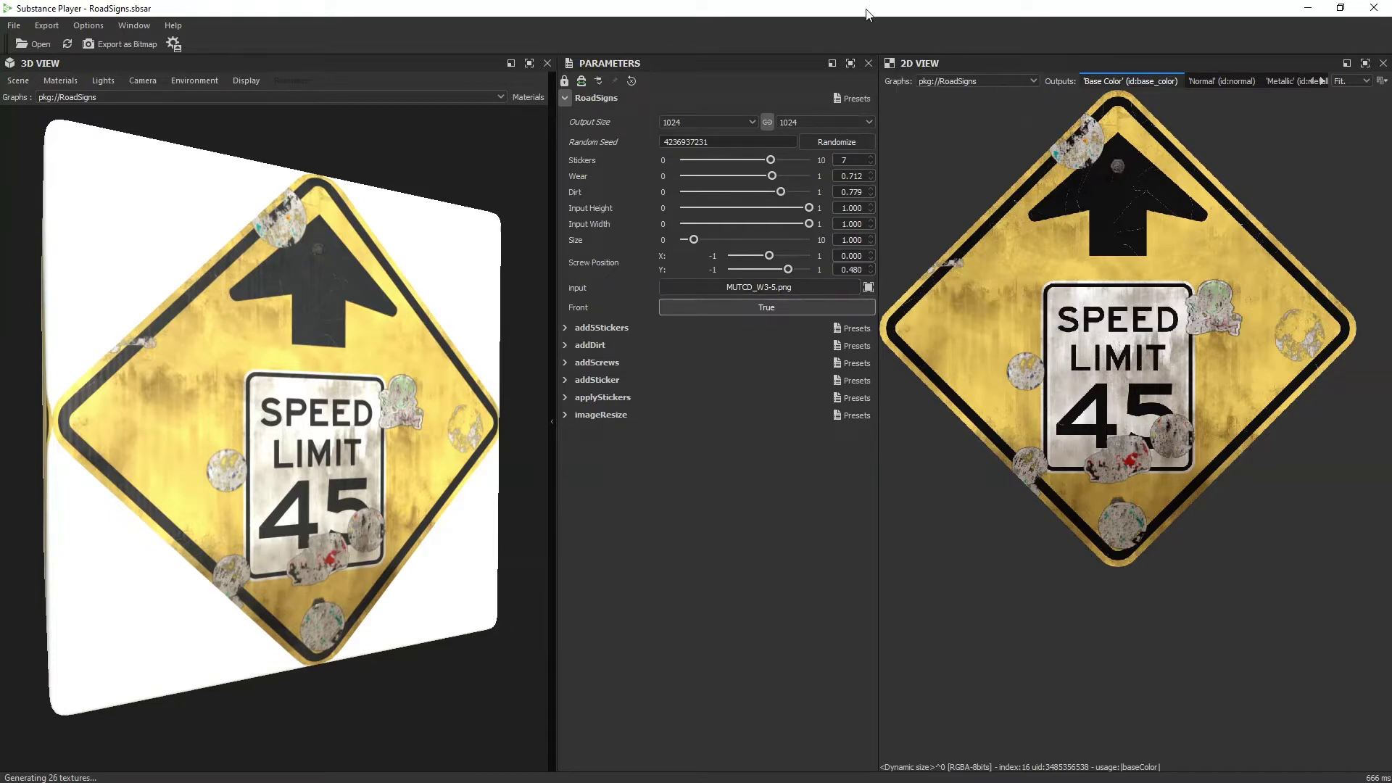
# - Shrink the Substance Player window and bring the Power Automate flow to the front
pyautogui.moveTo(805, 8)
pyautogui.mouseDown()
pyautogui.moveTo(795, 179)
pyautogui.moveTo(1391, 154)
pyautogui.mouseUp()
pyautogui.click(1142, 218)
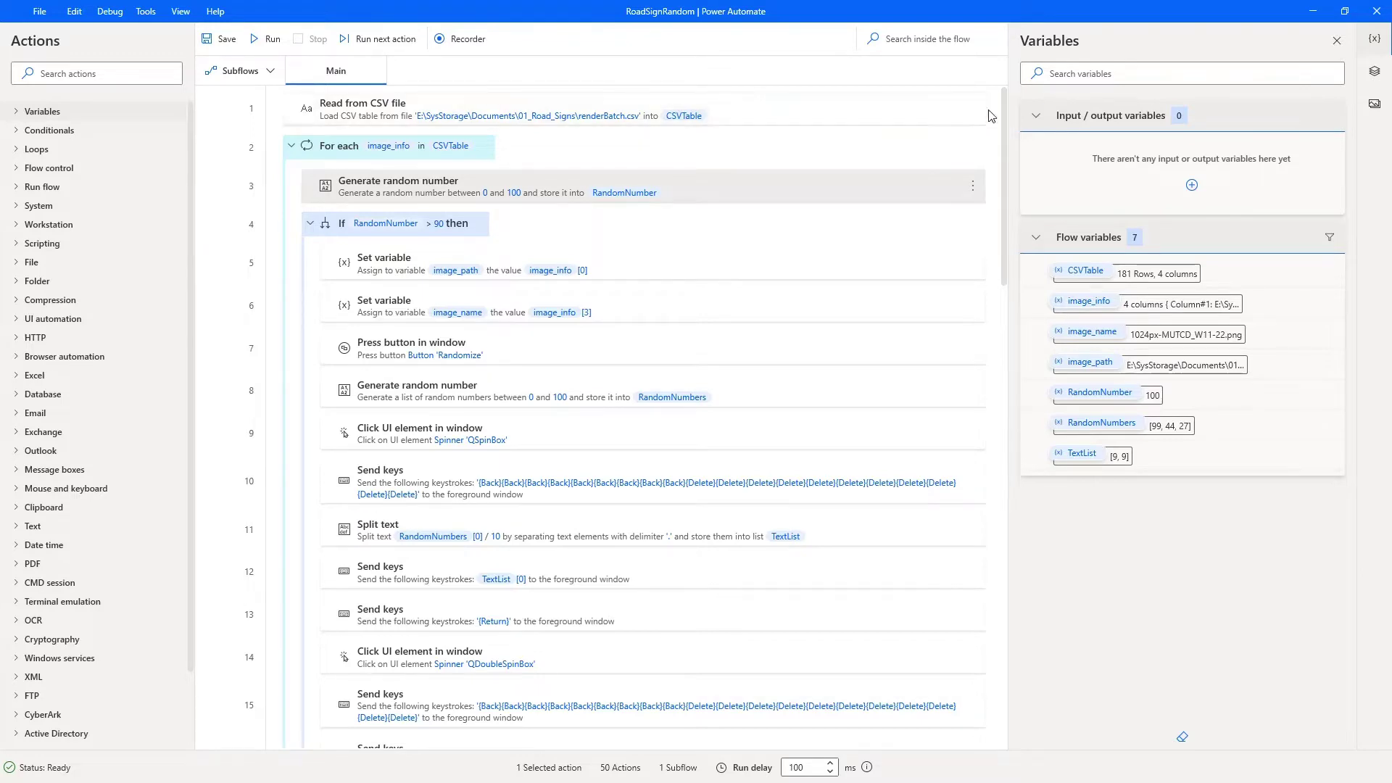
pyautogui.moveTo(652, 109)
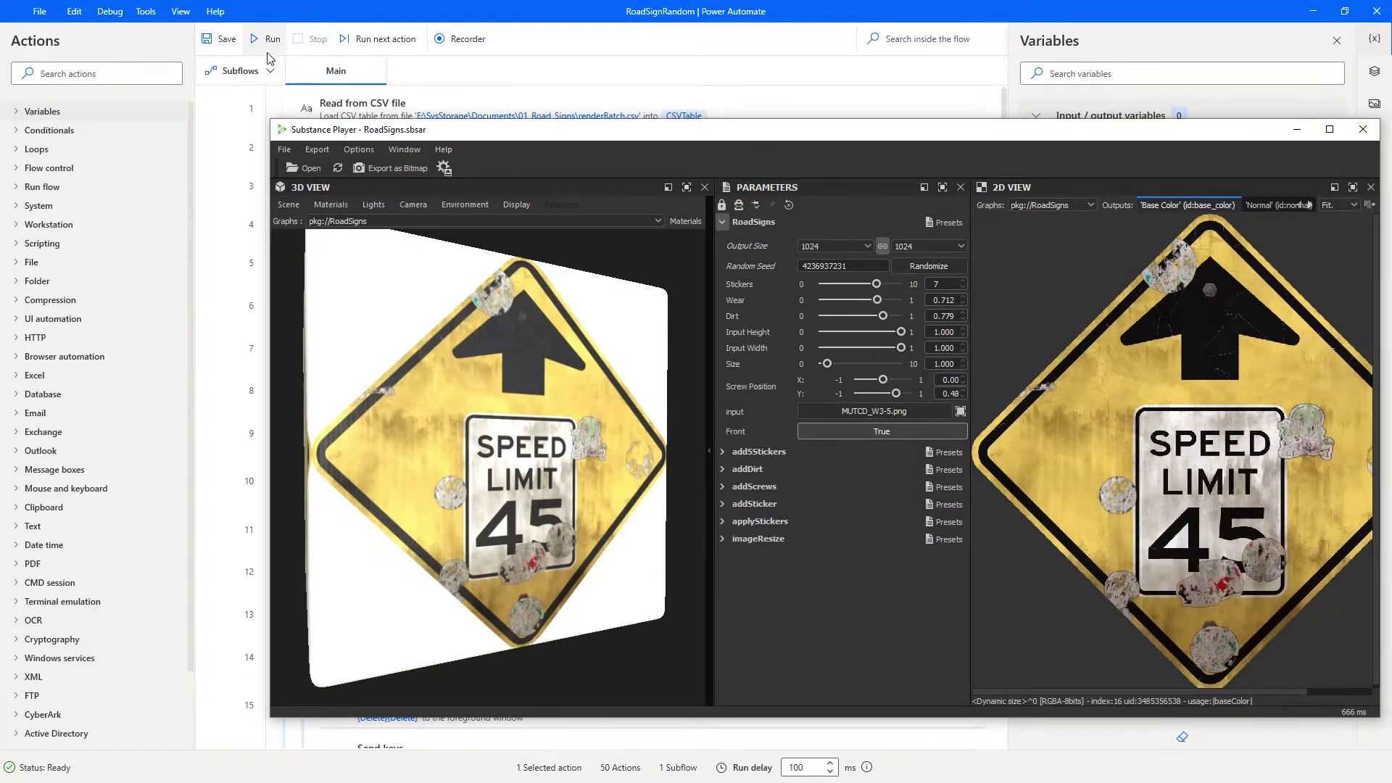
# - Run the RoadSignRandom flow until it produces a randomized sign, then stop it
pyautogui.click(268, 39)
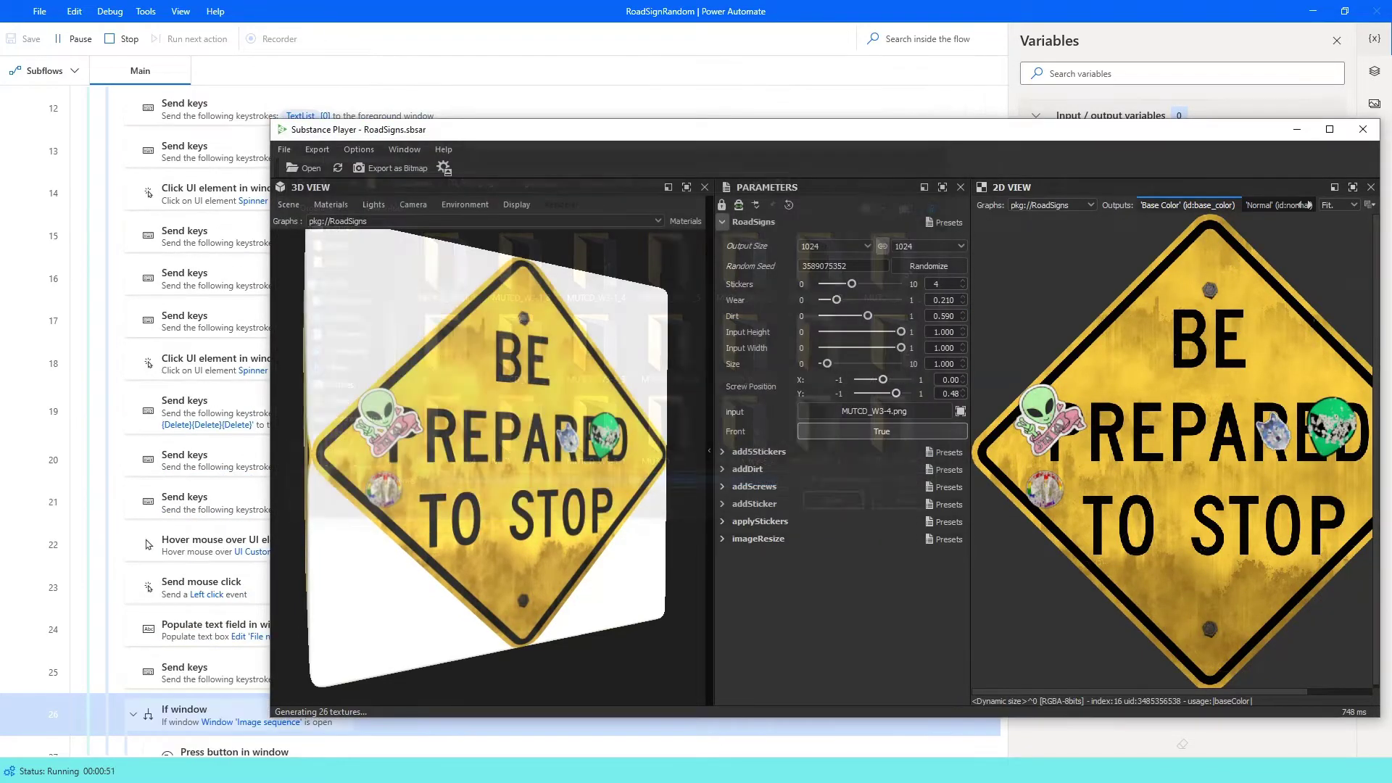
pyautogui.click(122, 38)
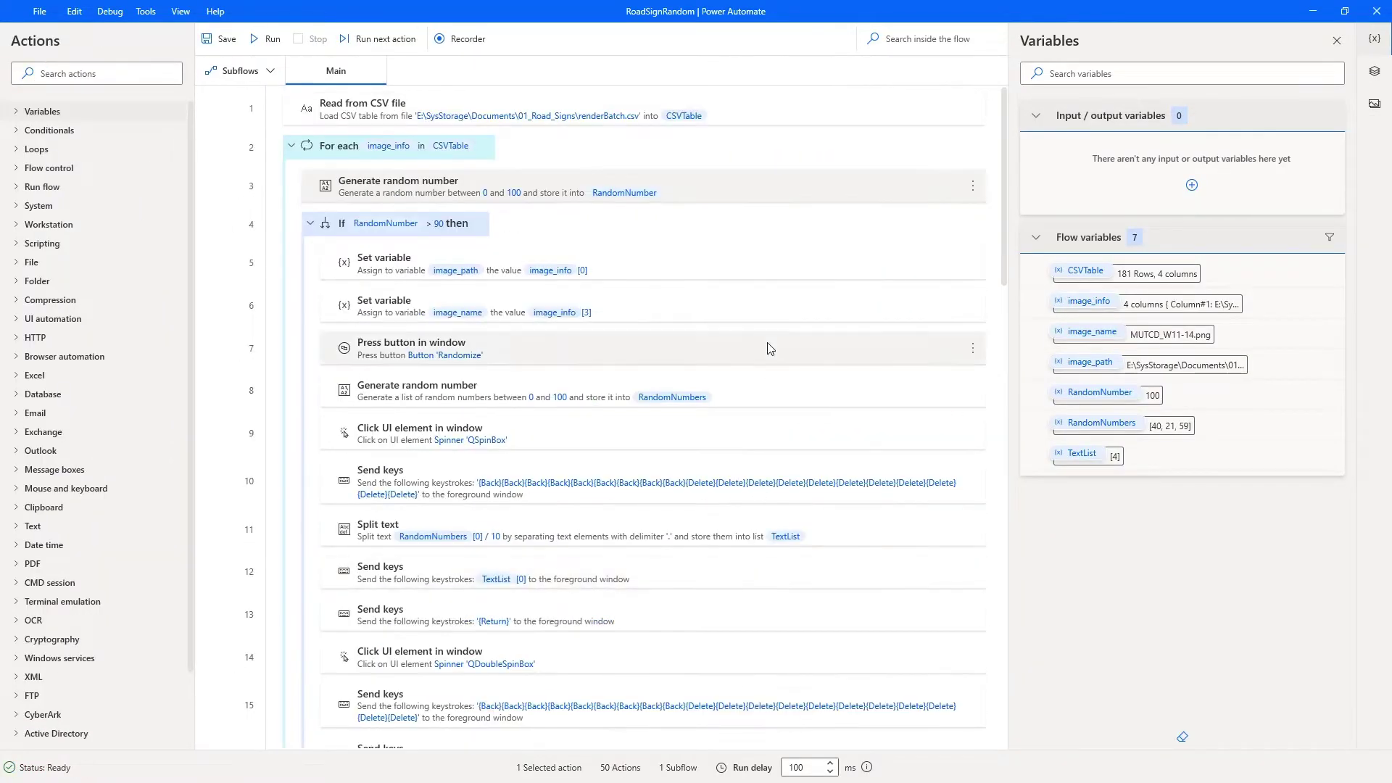
pyautogui.click(718, 104)
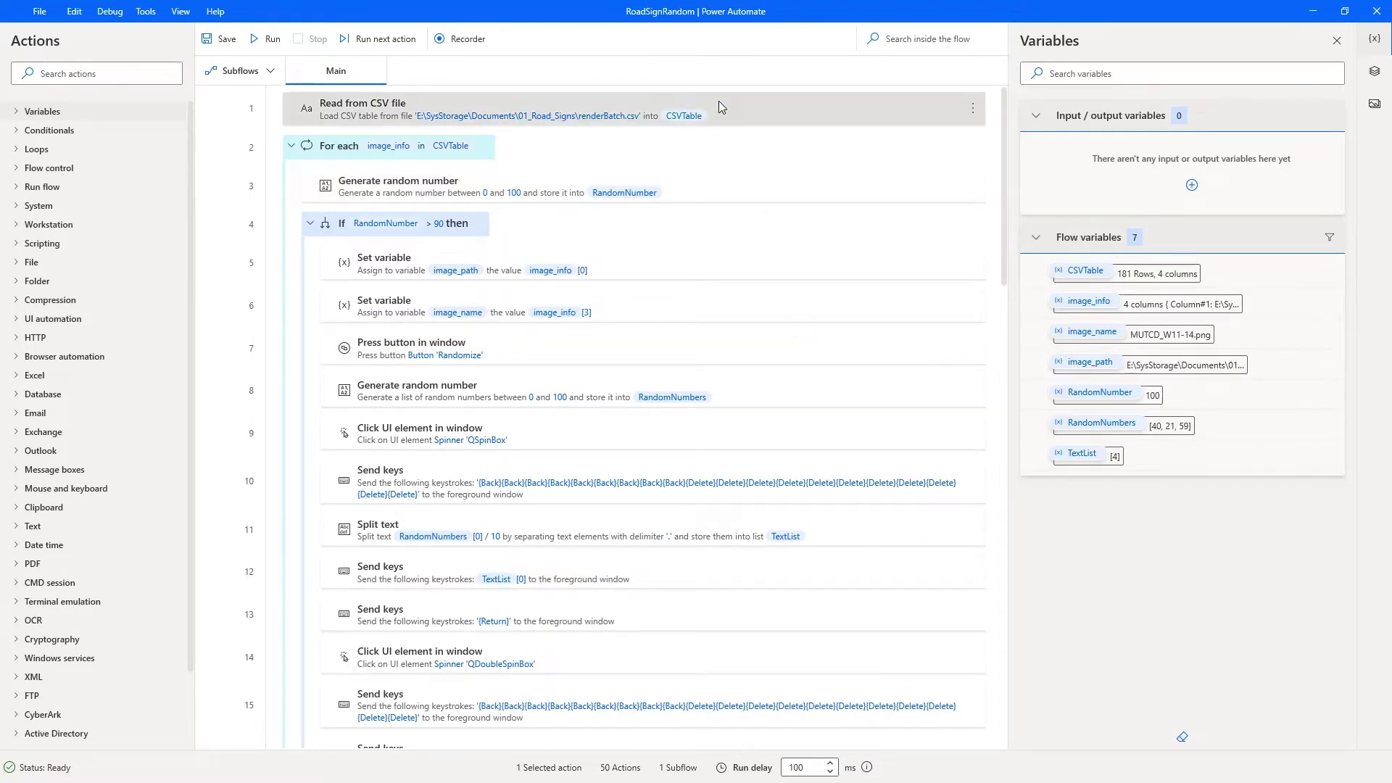
pyautogui.doubleClick(718, 102)
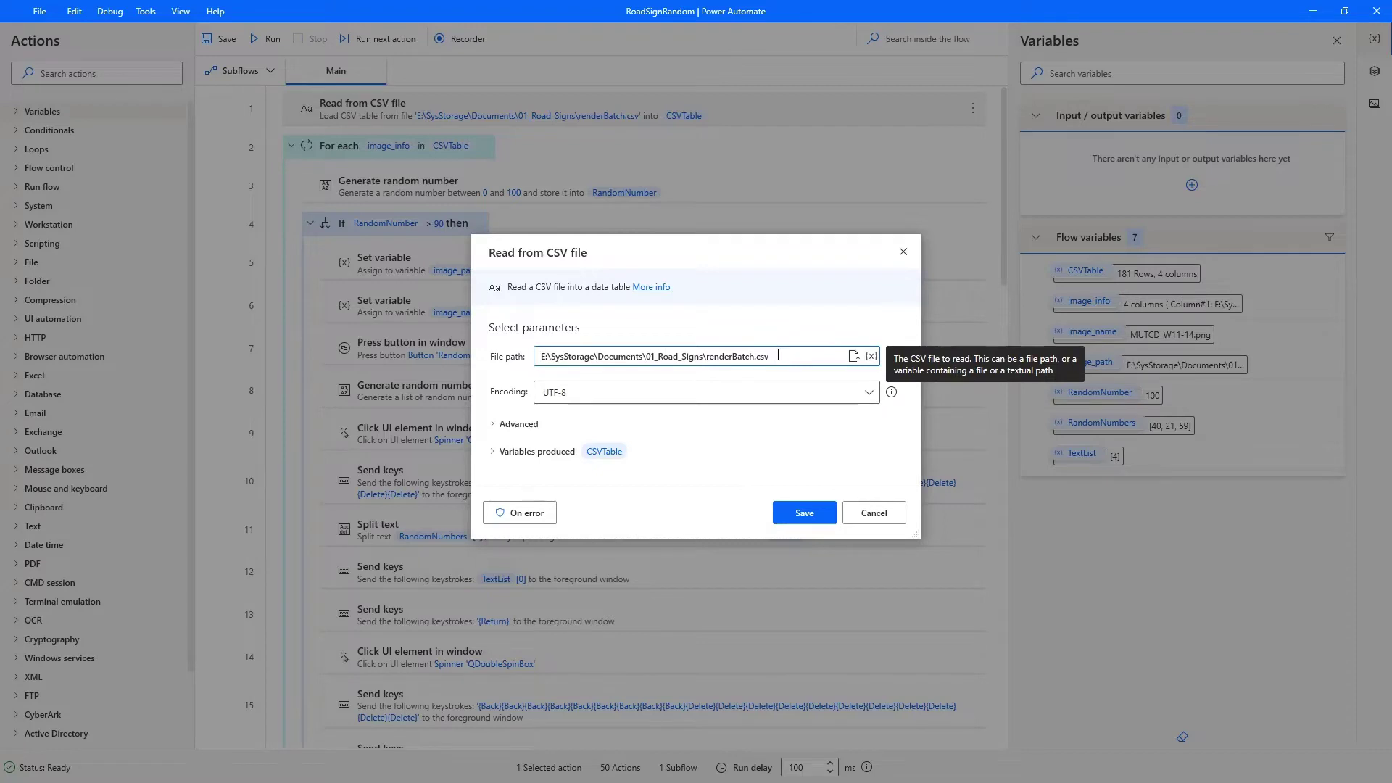
pyautogui.moveTo(777, 355)
pyautogui.mouseDown()
pyautogui.moveTo(626, 357)
pyautogui.moveTo(663, 357)
pyautogui.mouseUp()
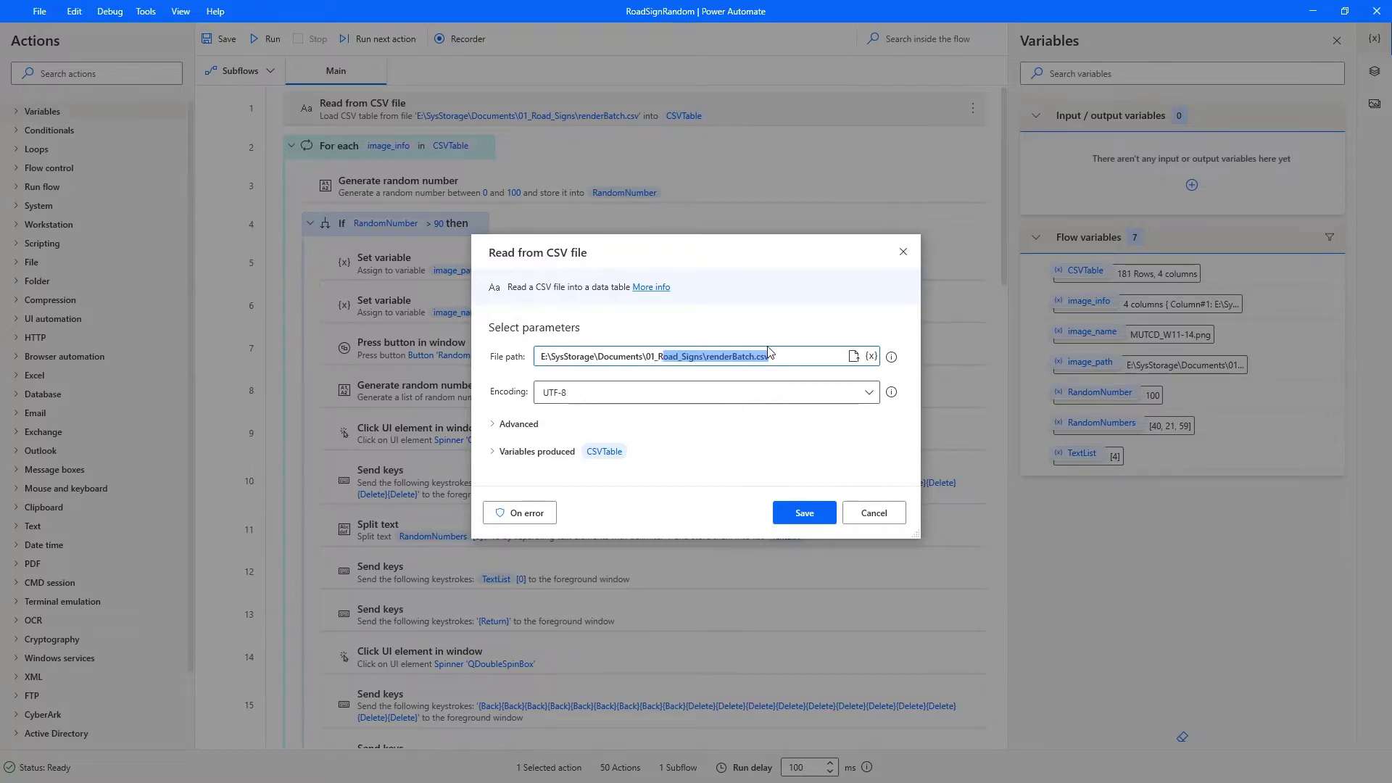
pyautogui.click(789, 358)
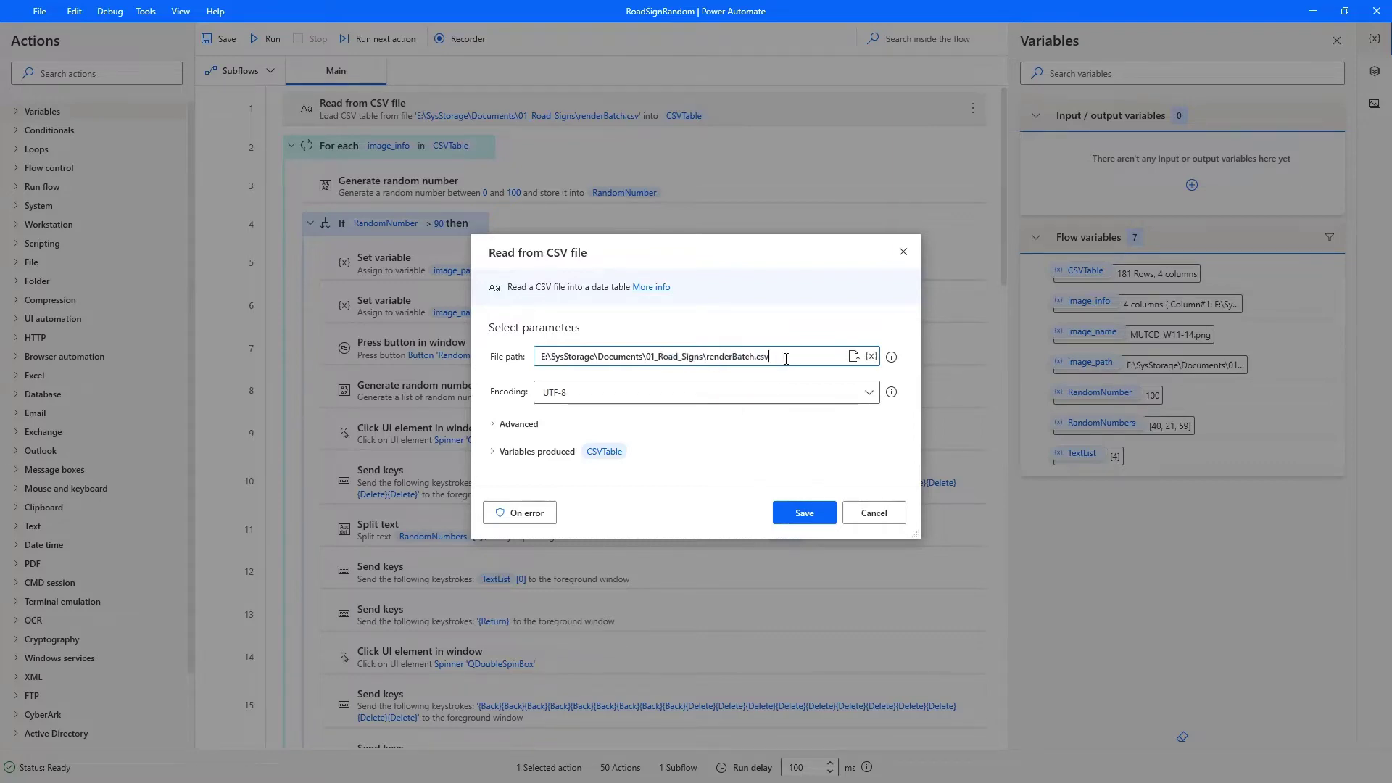
pyautogui.click(896, 515)
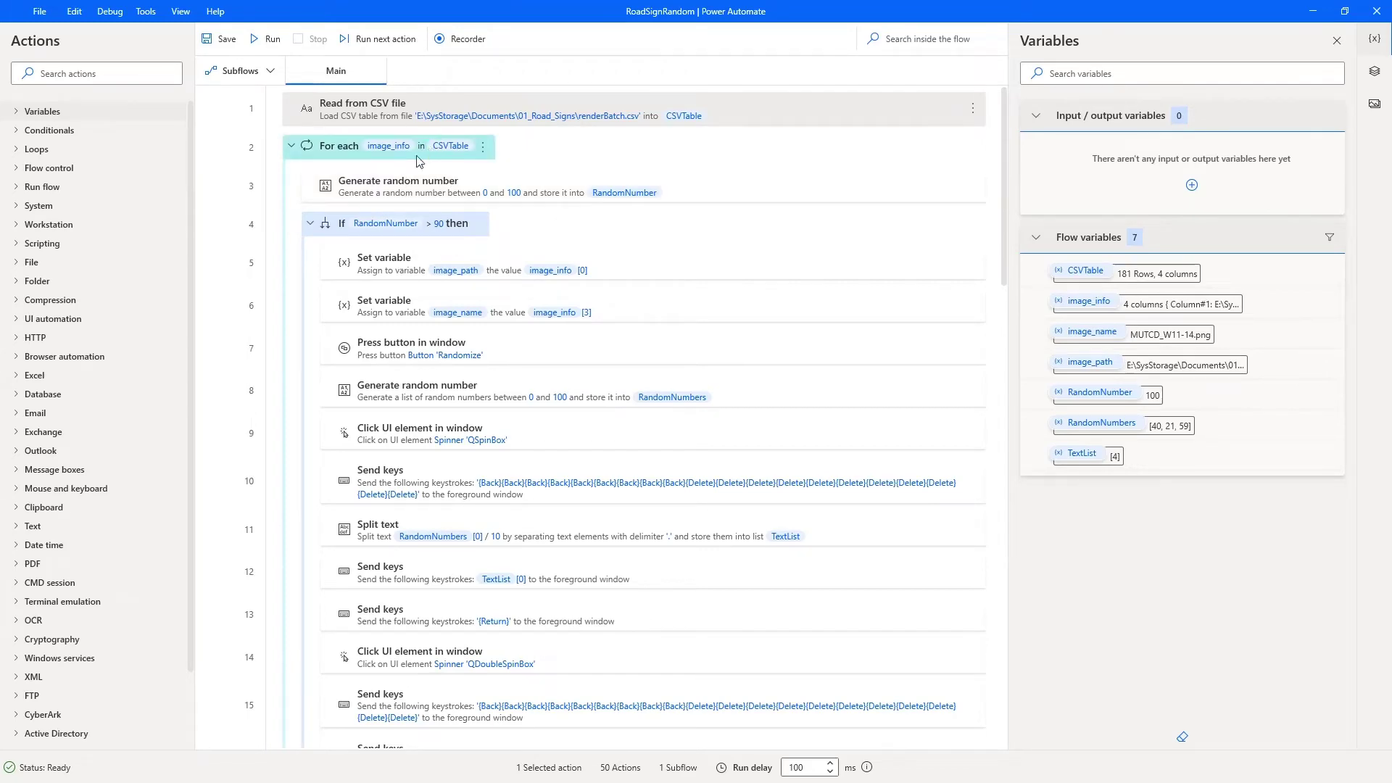
pyautogui.doubleClick(436, 192)
pyautogui.click(902, 244)
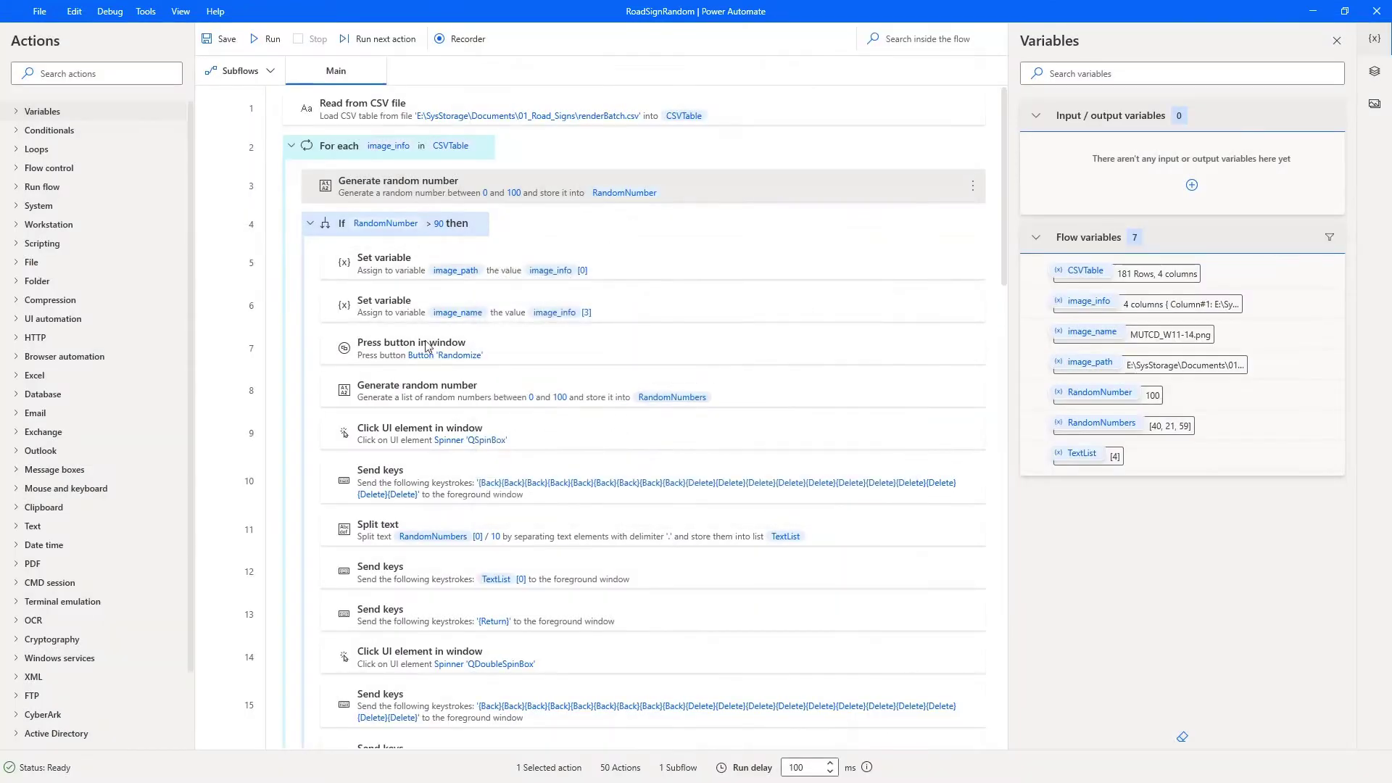
pyautogui.moveTo(653, 263)
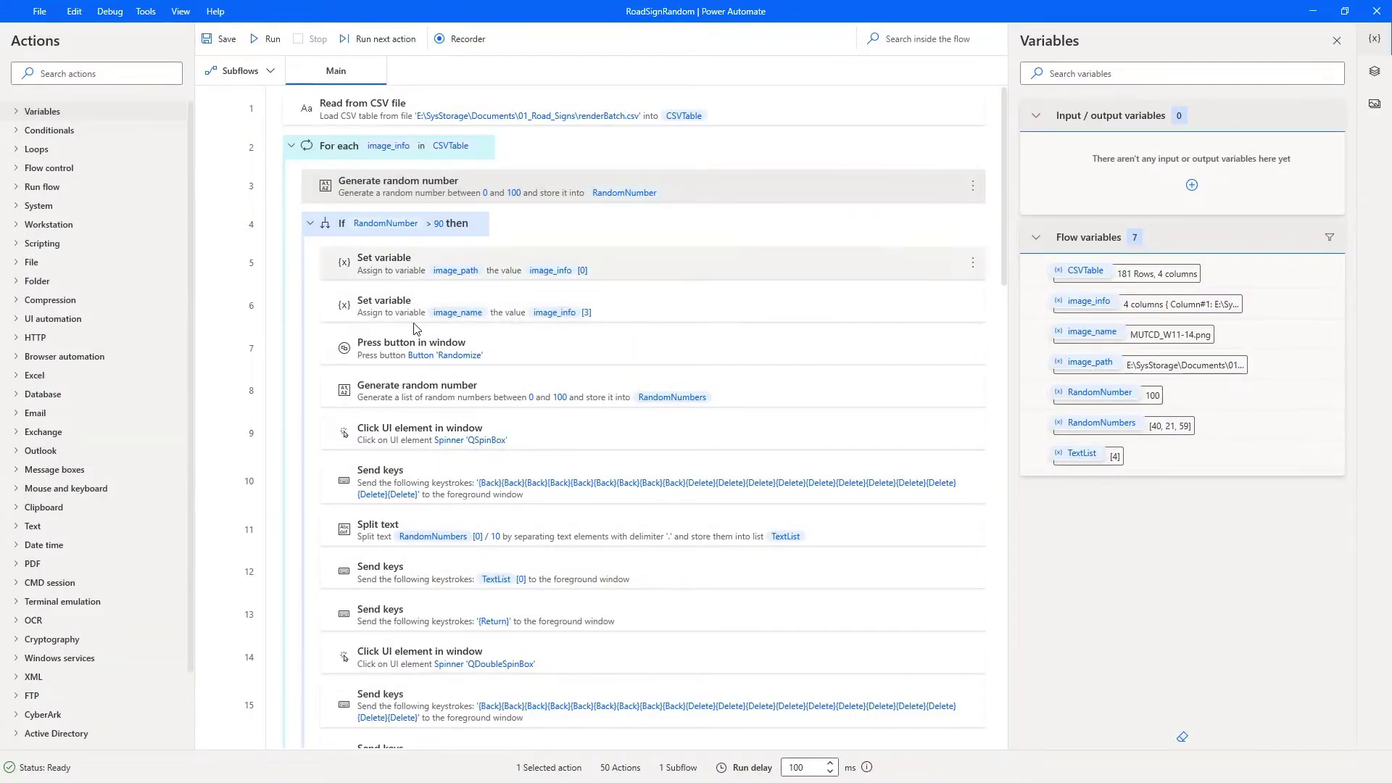
pyautogui.scroll(-1, 425, 466)
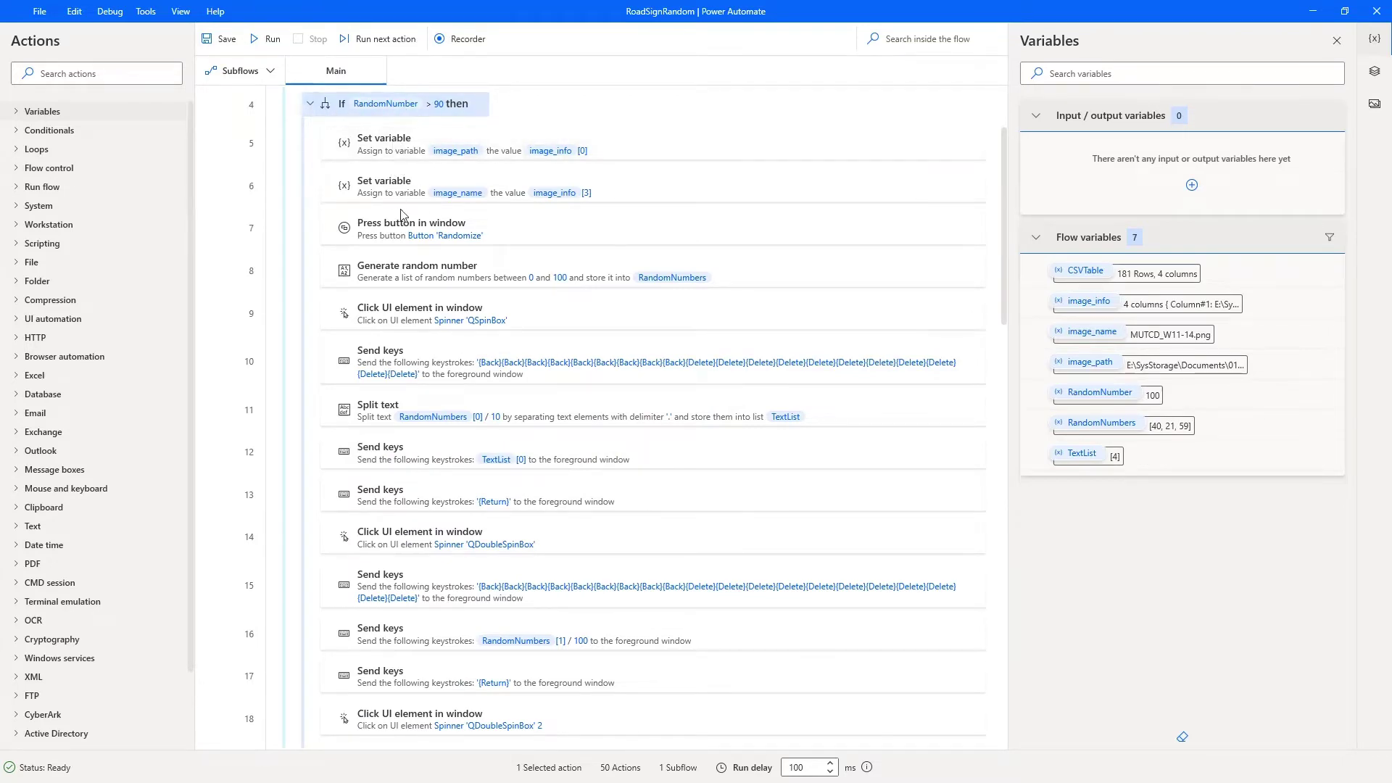
pyautogui.scroll(1, 398, 224)
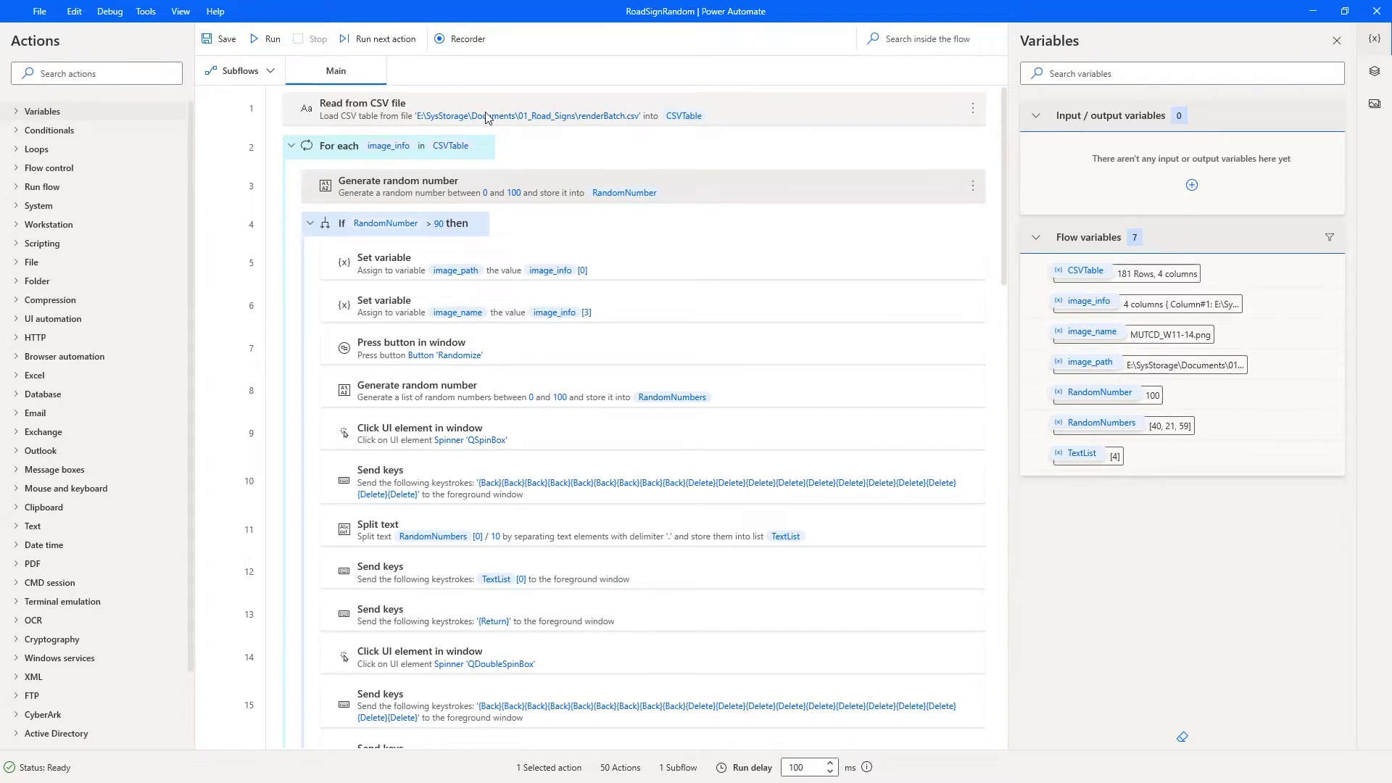
pyautogui.scroll(-1, 398, 348)
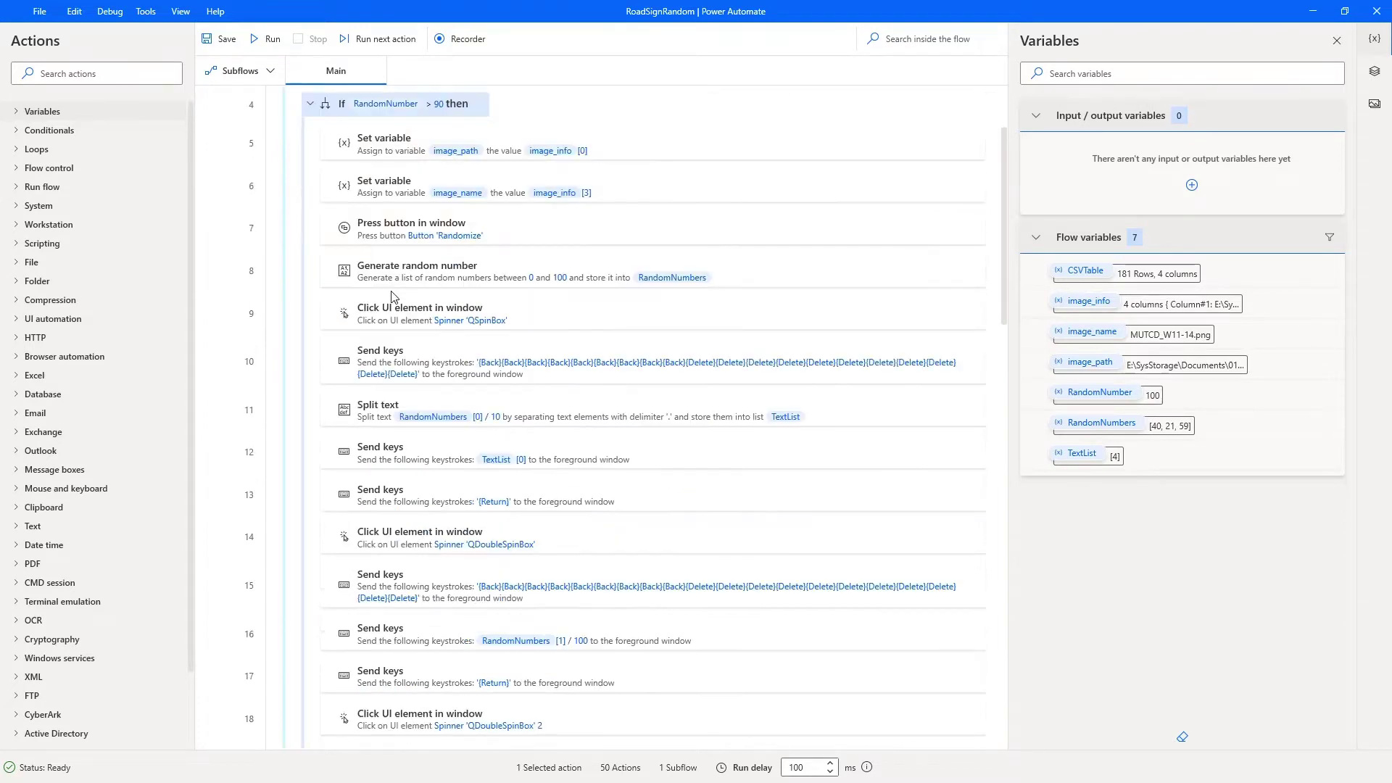
pyautogui.click(395, 227)
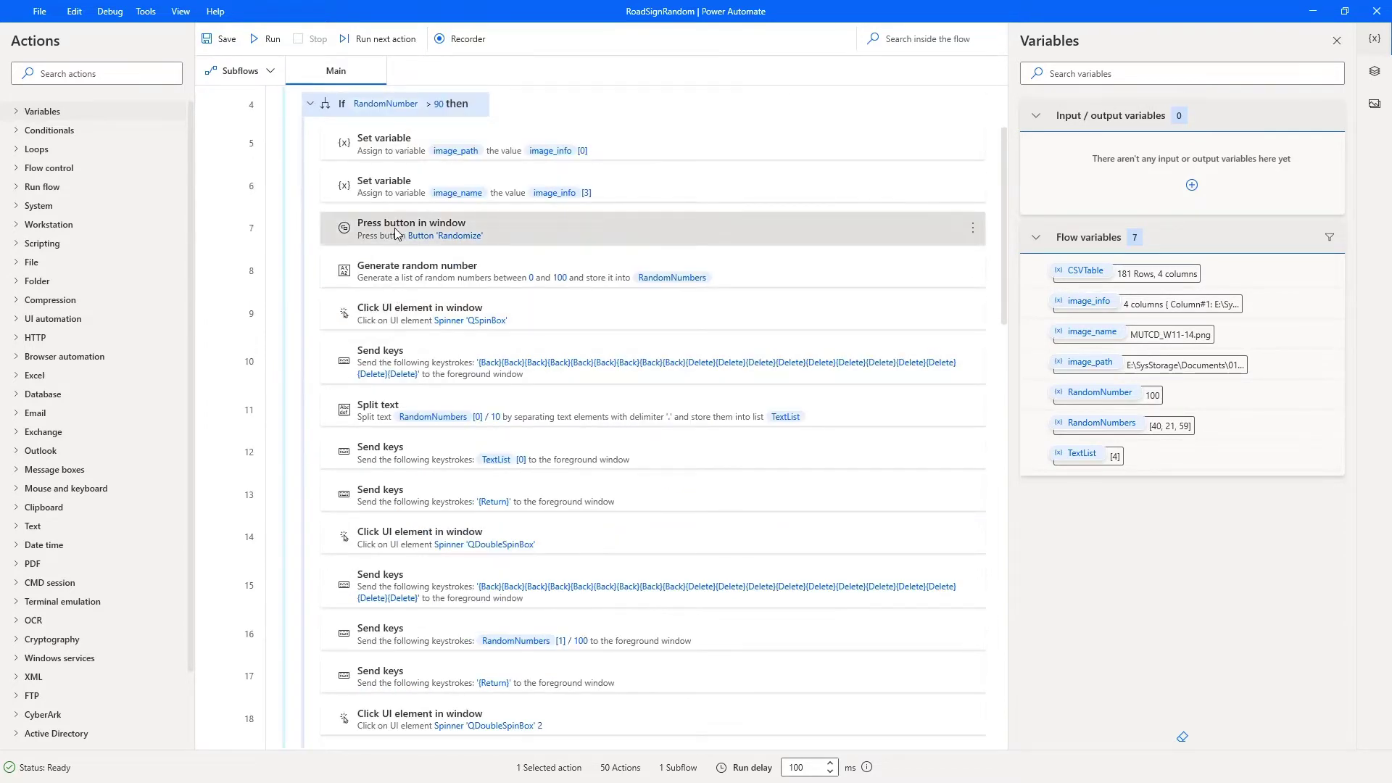
pyautogui.click(425, 277)
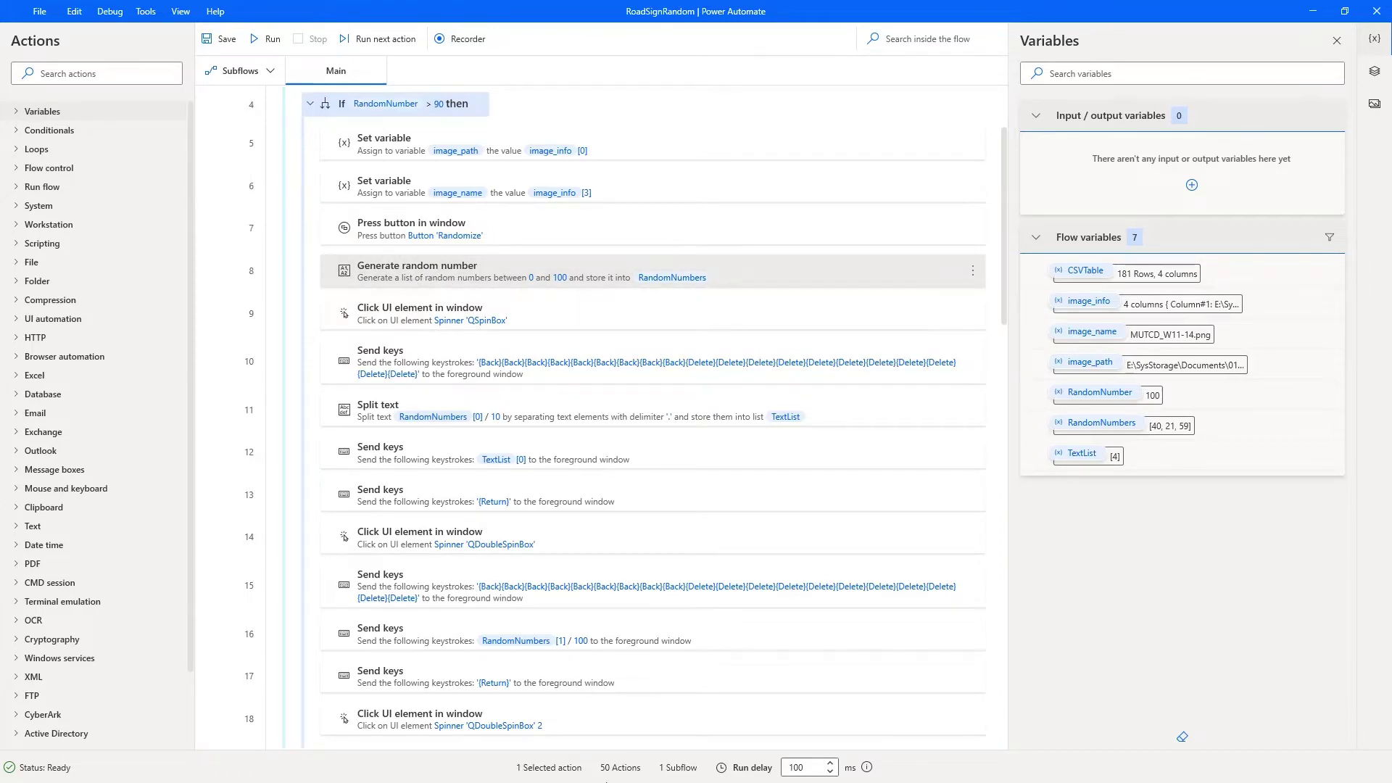
pyautogui.hotkey('alt', 'Tab')
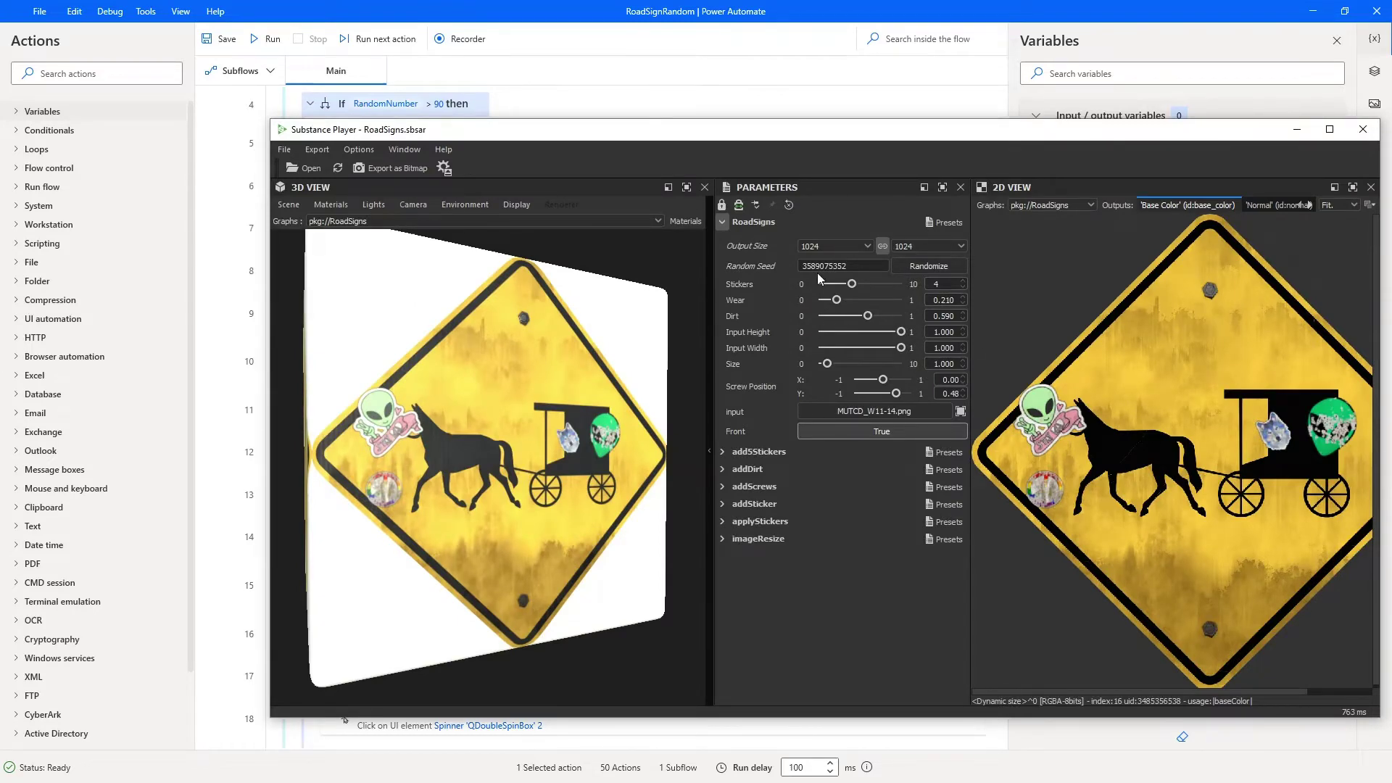
# - Review the Split text and Send keys actions that enter random spinner values, then switch to Substance Player
pyautogui.click(1296, 129)
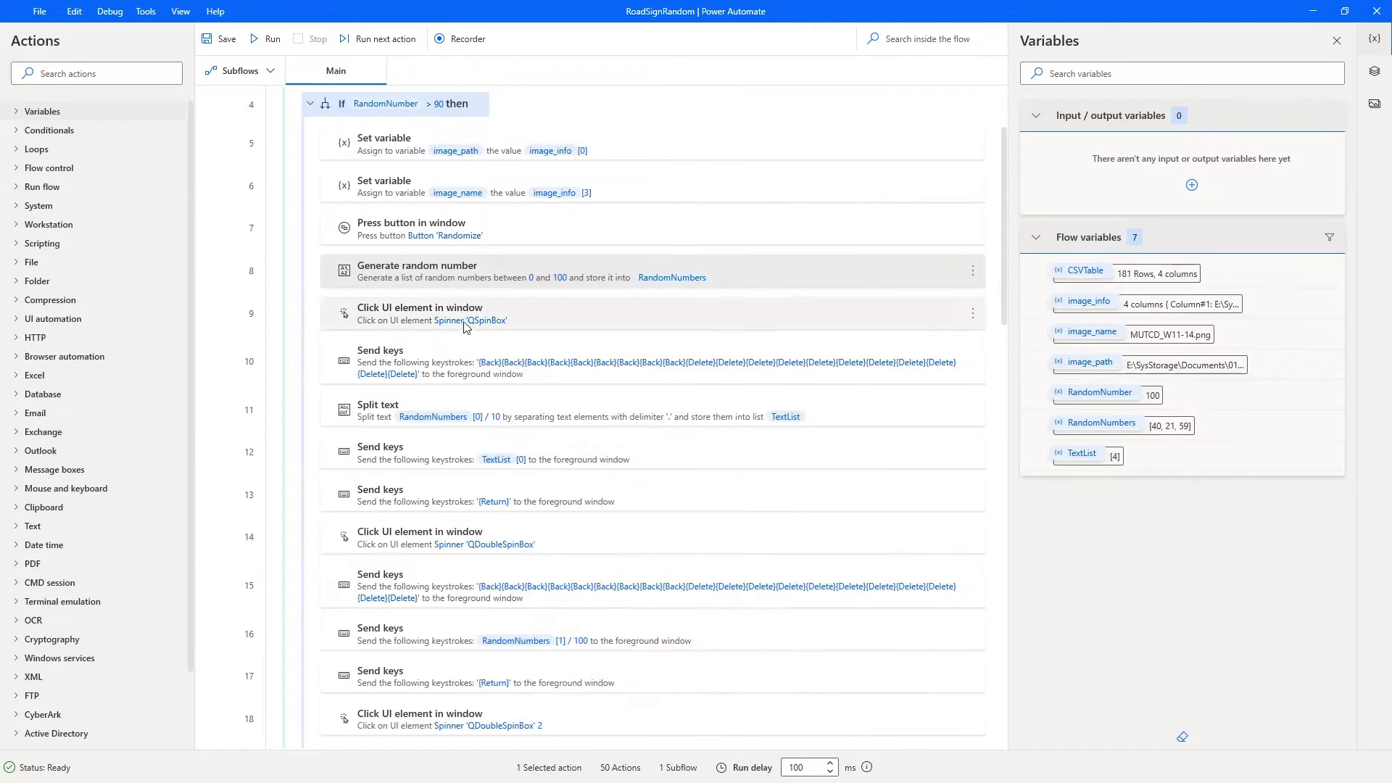
pyautogui.scroll(-2, 468, 324)
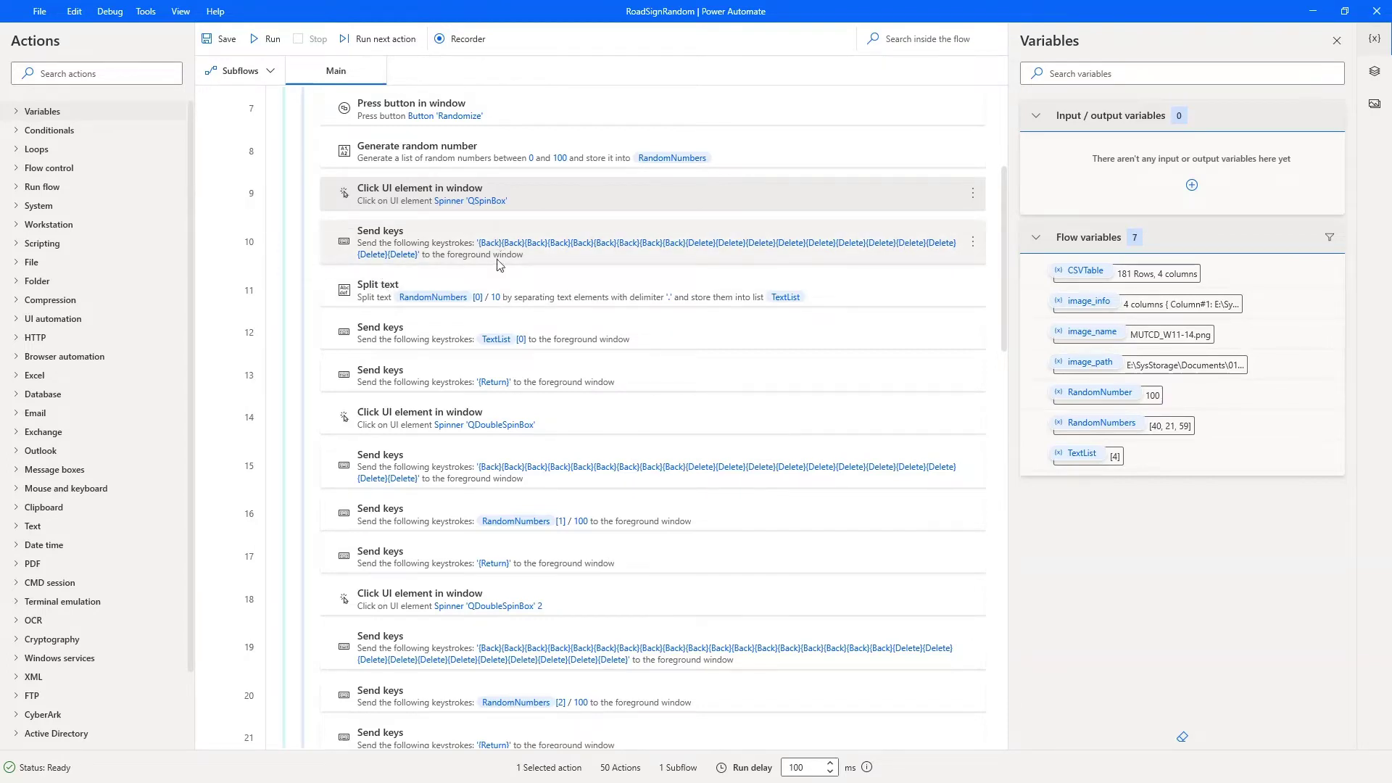
pyautogui.click(460, 308)
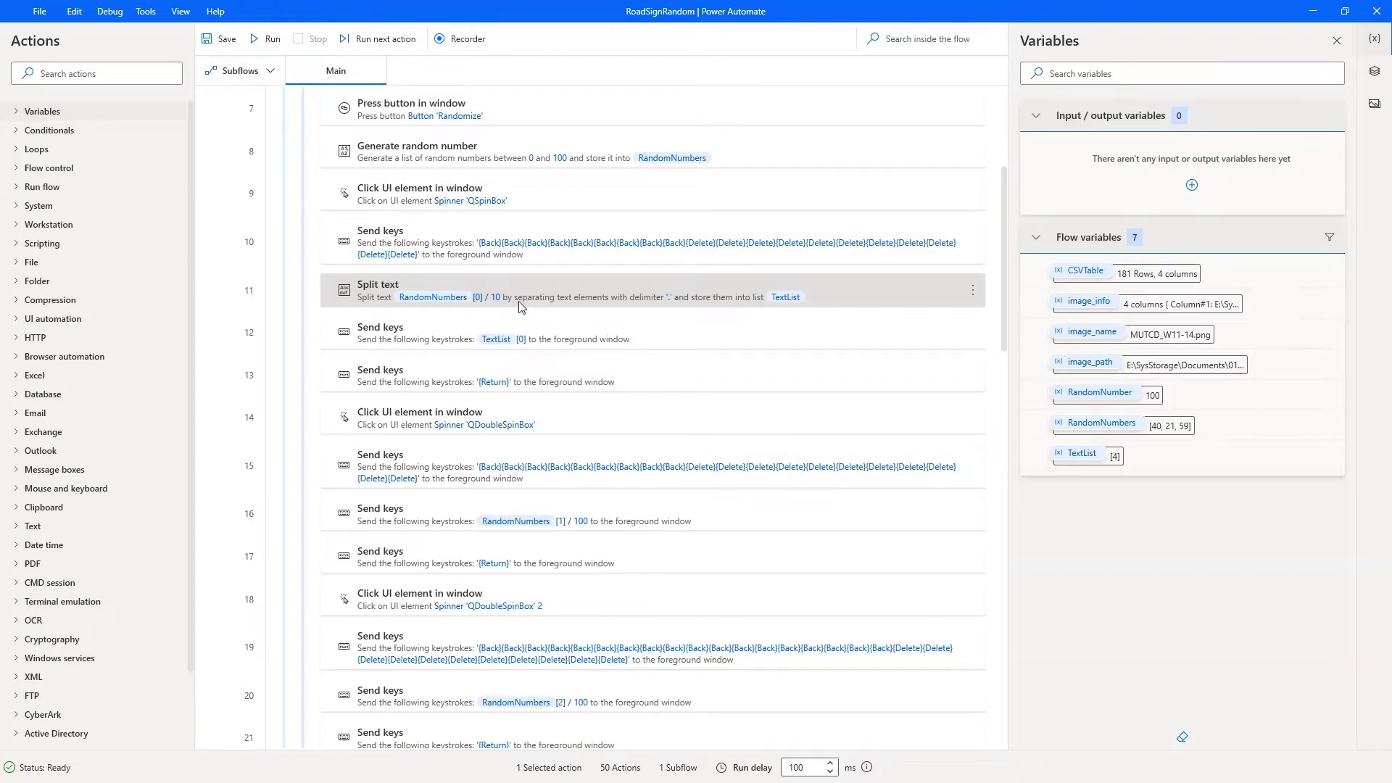
pyautogui.click(424, 332)
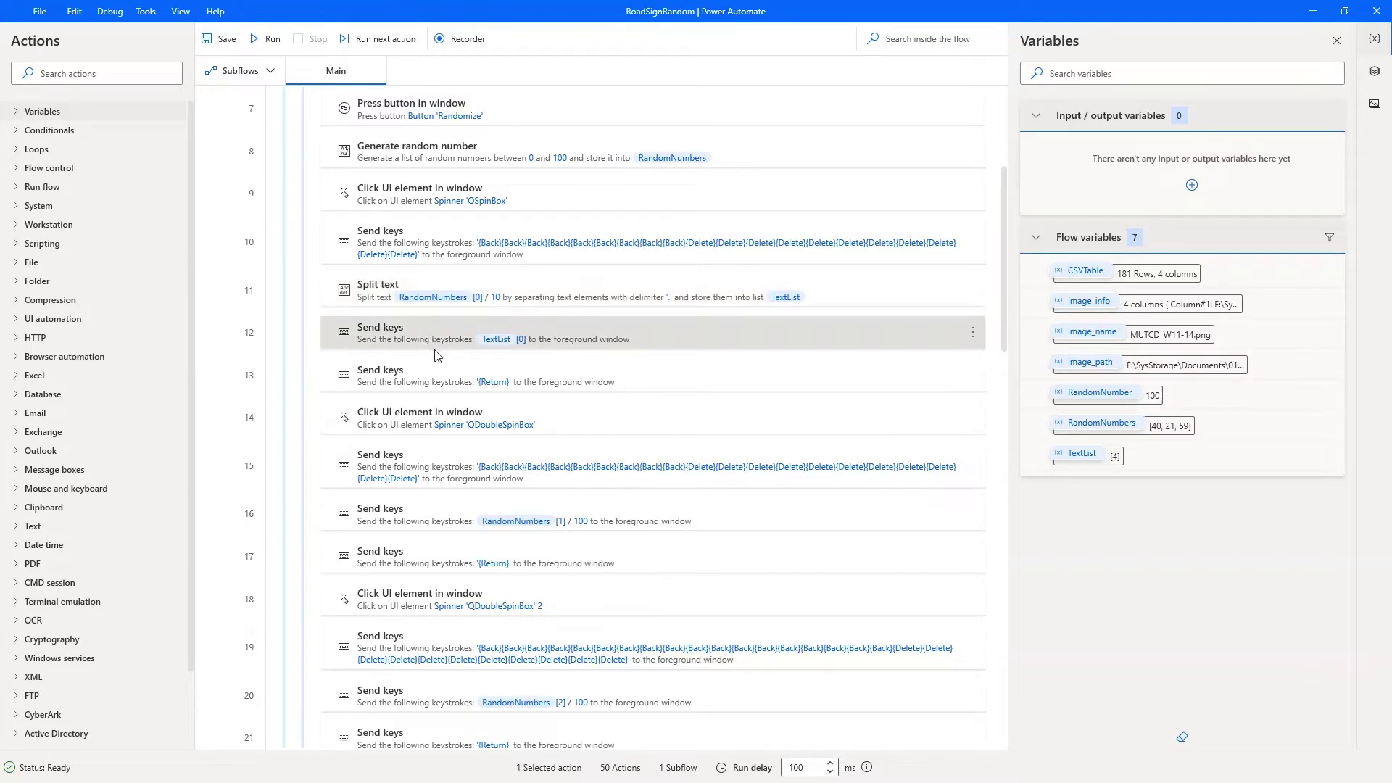
pyautogui.click(454, 388)
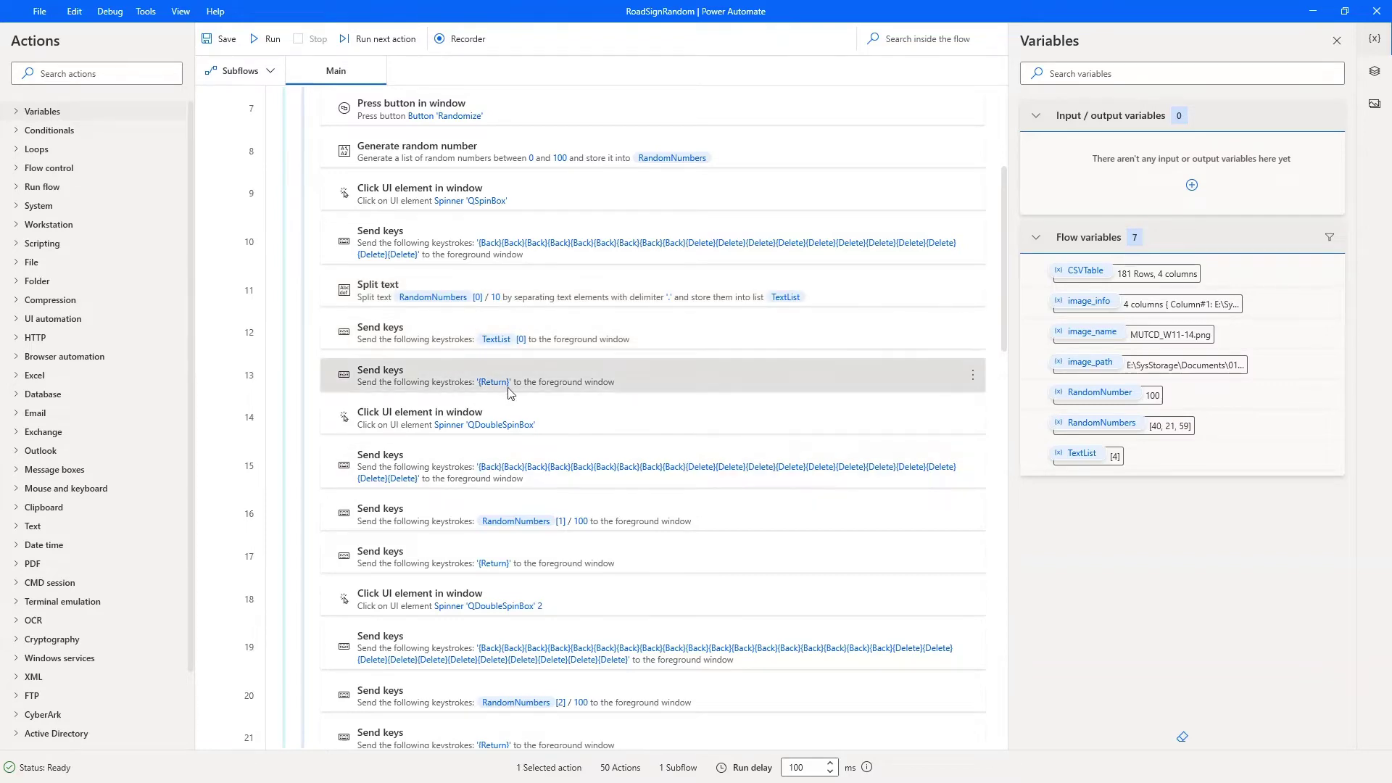
pyautogui.scroll(-2, 501, 435)
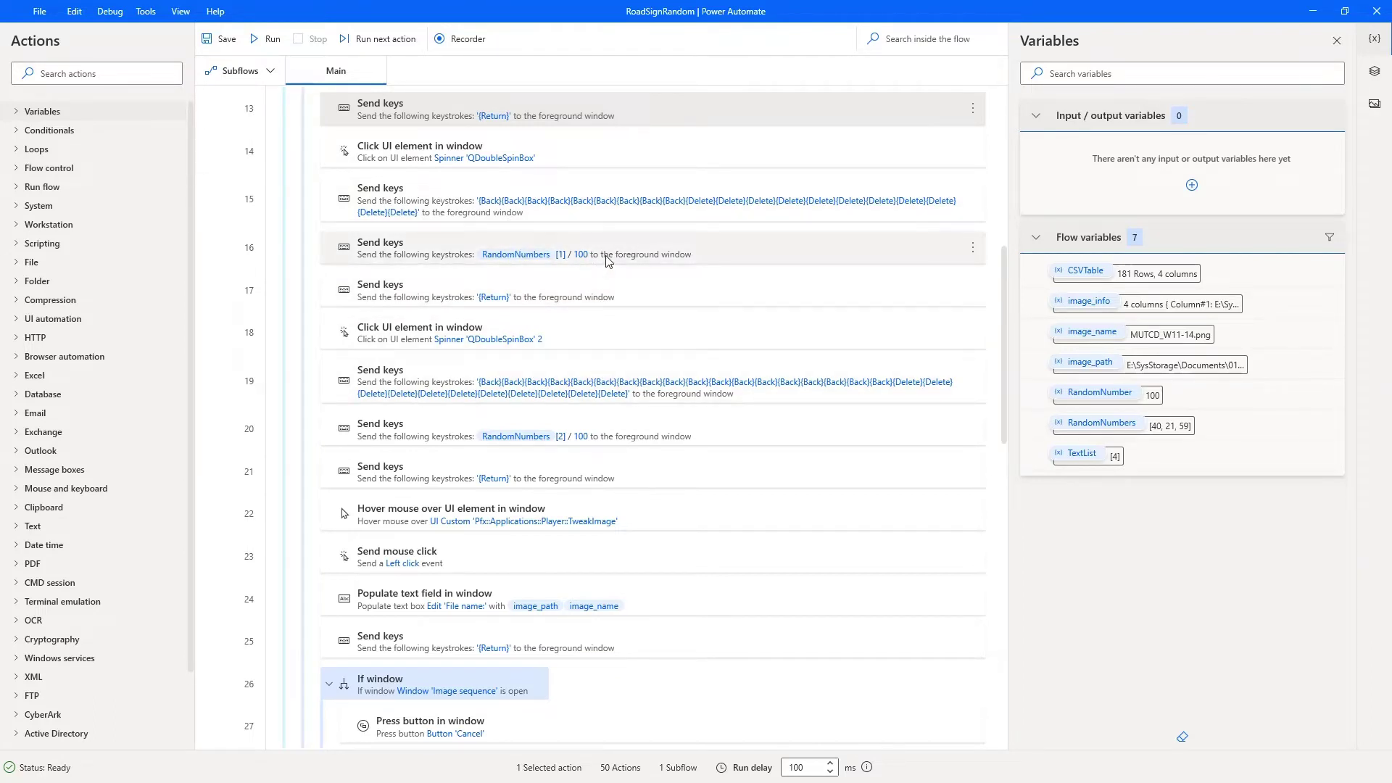
pyautogui.scroll(-2, 599, 272)
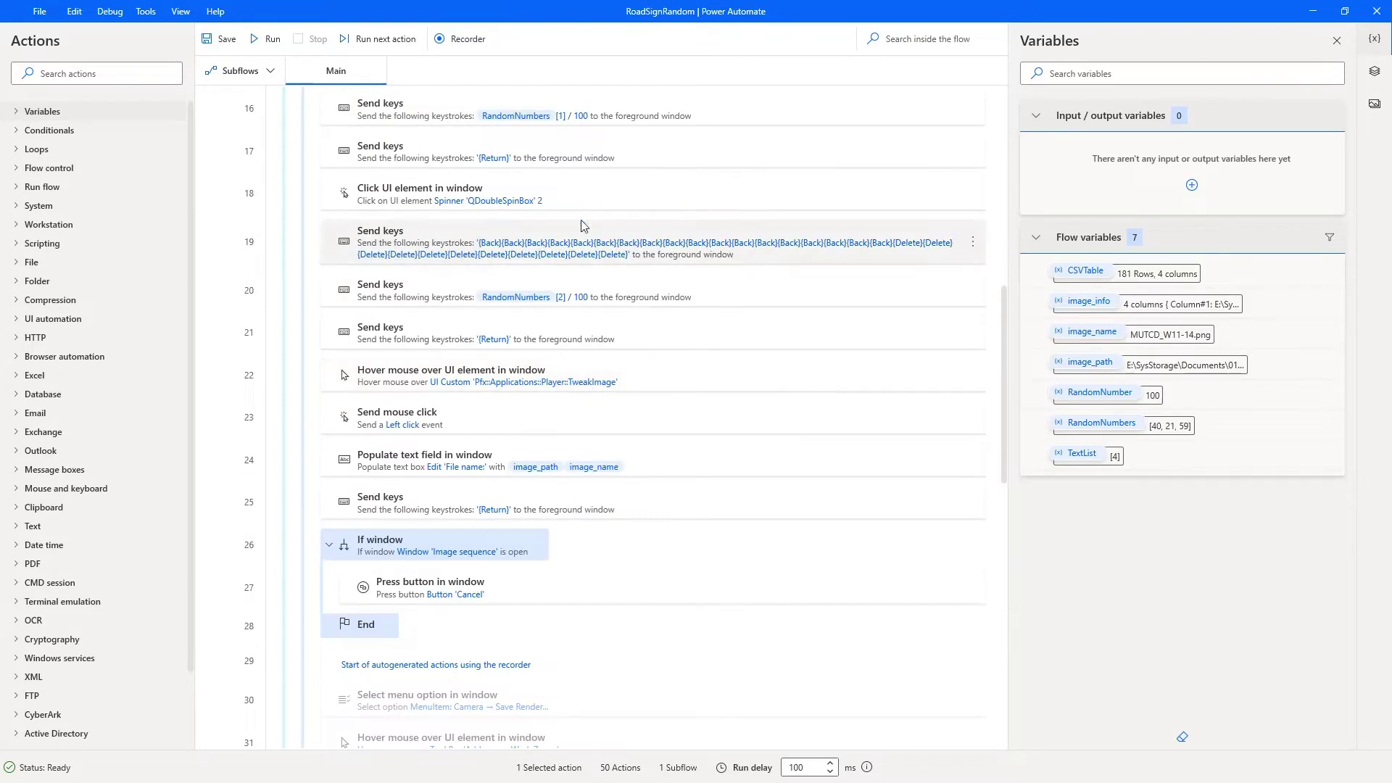
pyautogui.scroll(-3, 582, 359)
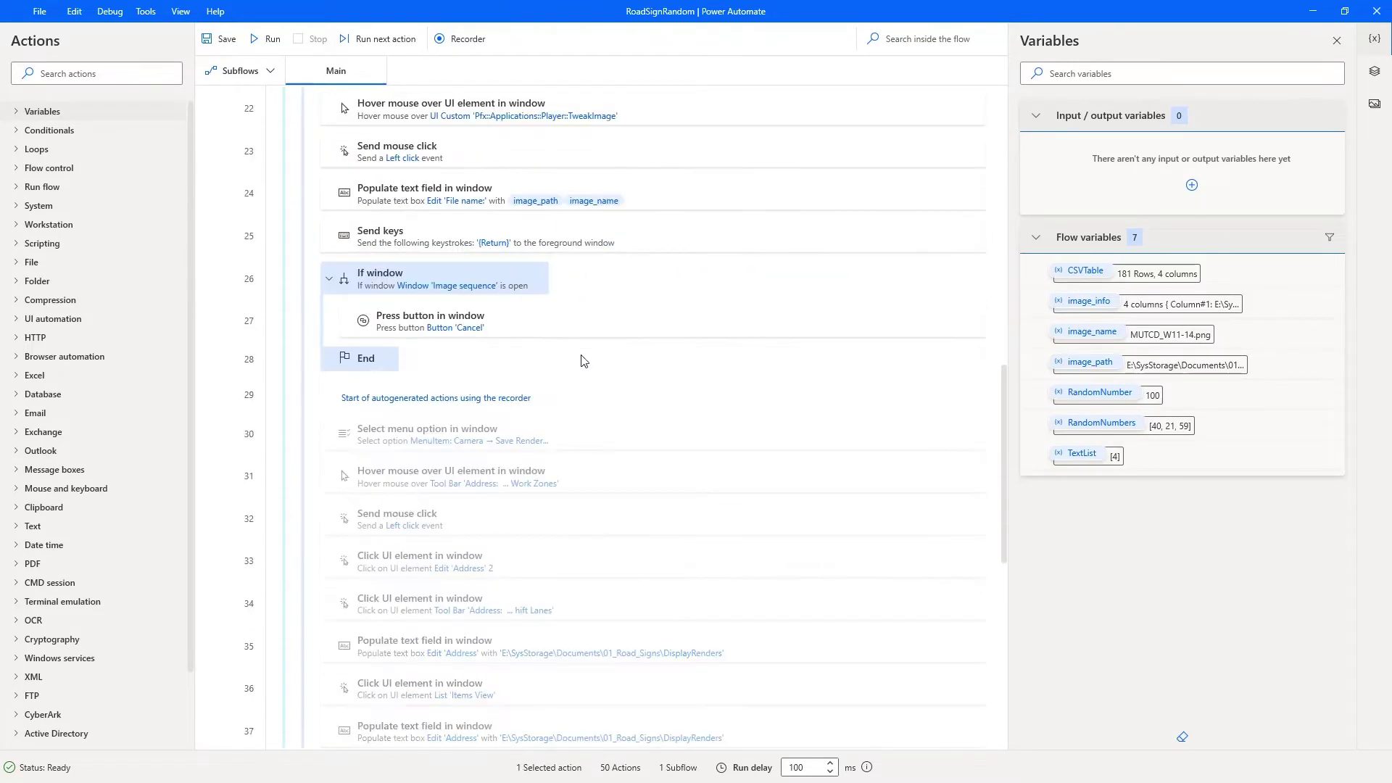
pyautogui.scroll(5, 582, 360)
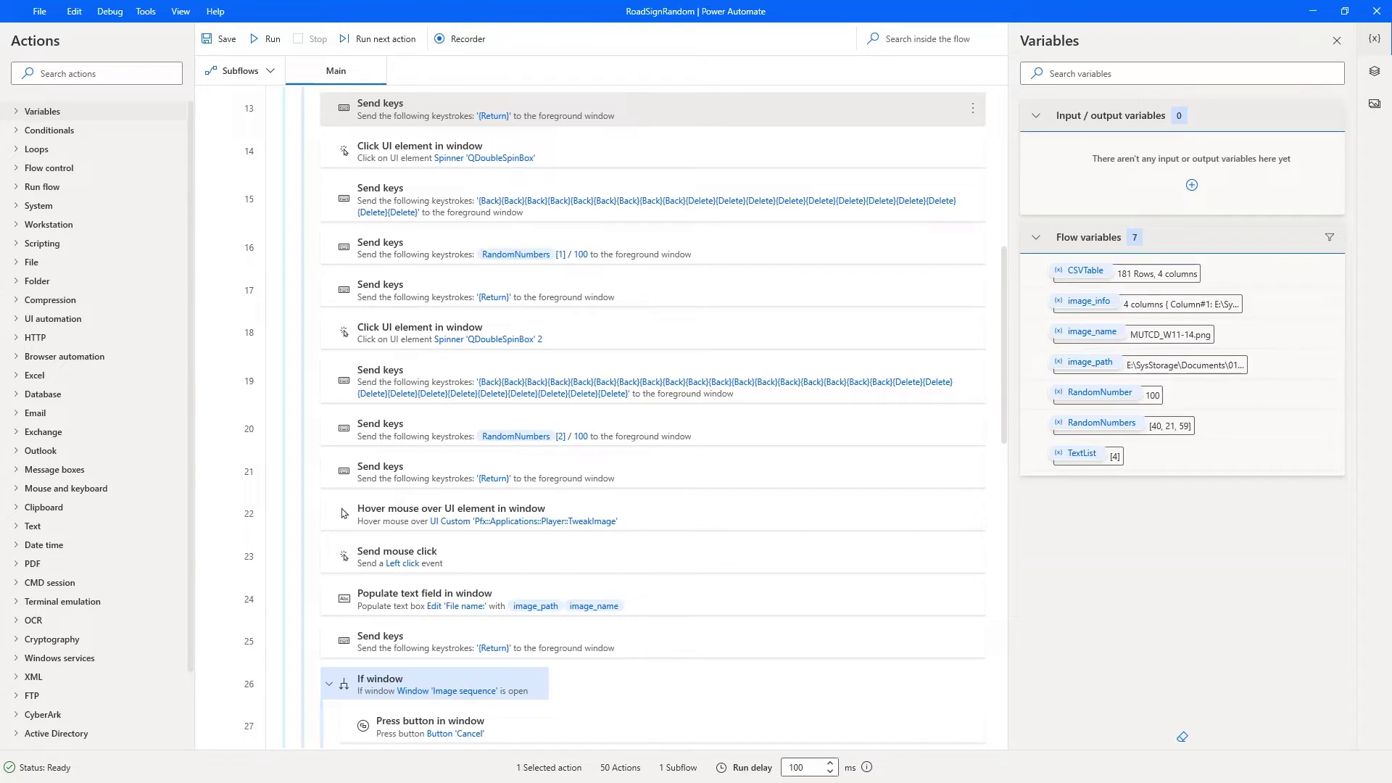
pyautogui.hotkey('alt', 'Tab')
# - Reposition Substance Player, then select the flow's last send-keys step and end-of-recording marker
pyautogui.moveTo(792, 143); pyautogui.dragTo(746, 127)
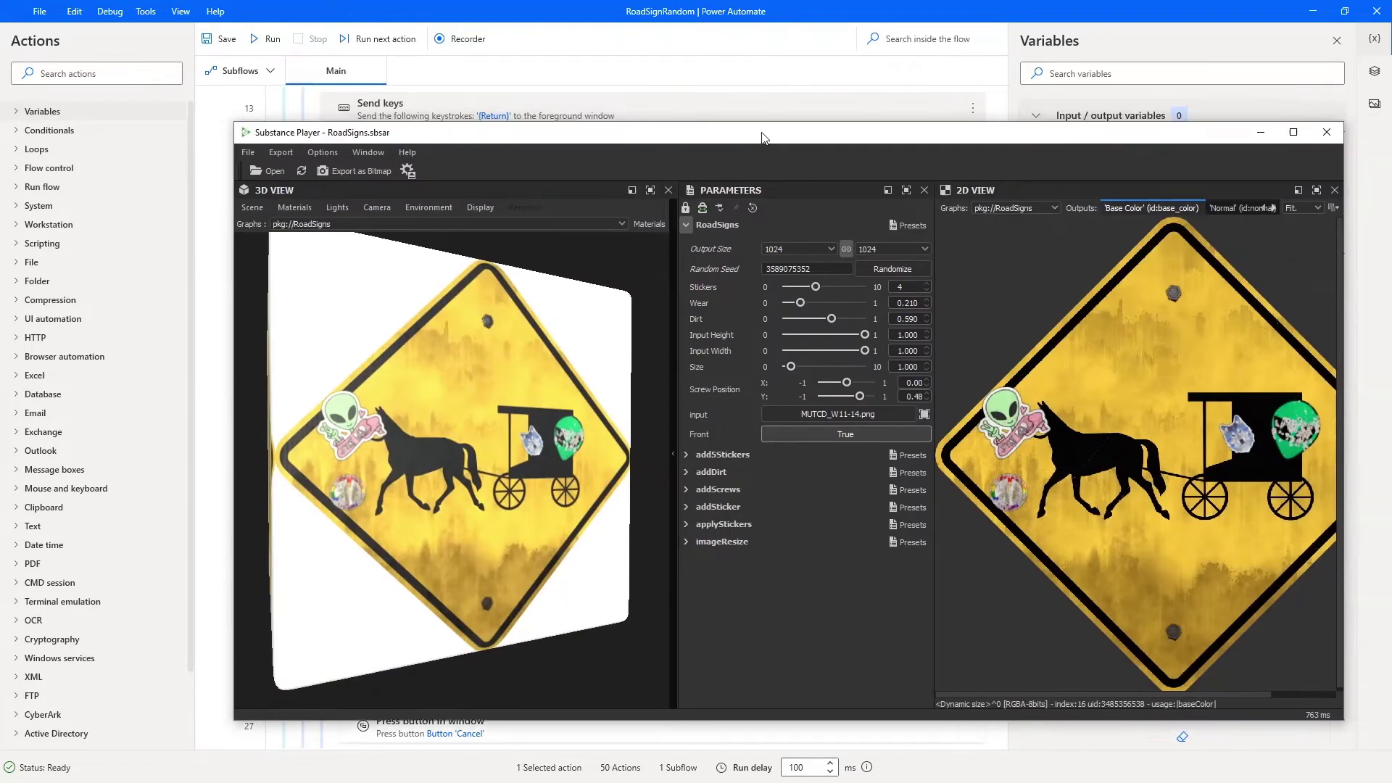
pyautogui.scroll(-3, 380, 727)
pyautogui.scroll(-2, 383, 731)
pyautogui.scroll(-3, 383, 731)
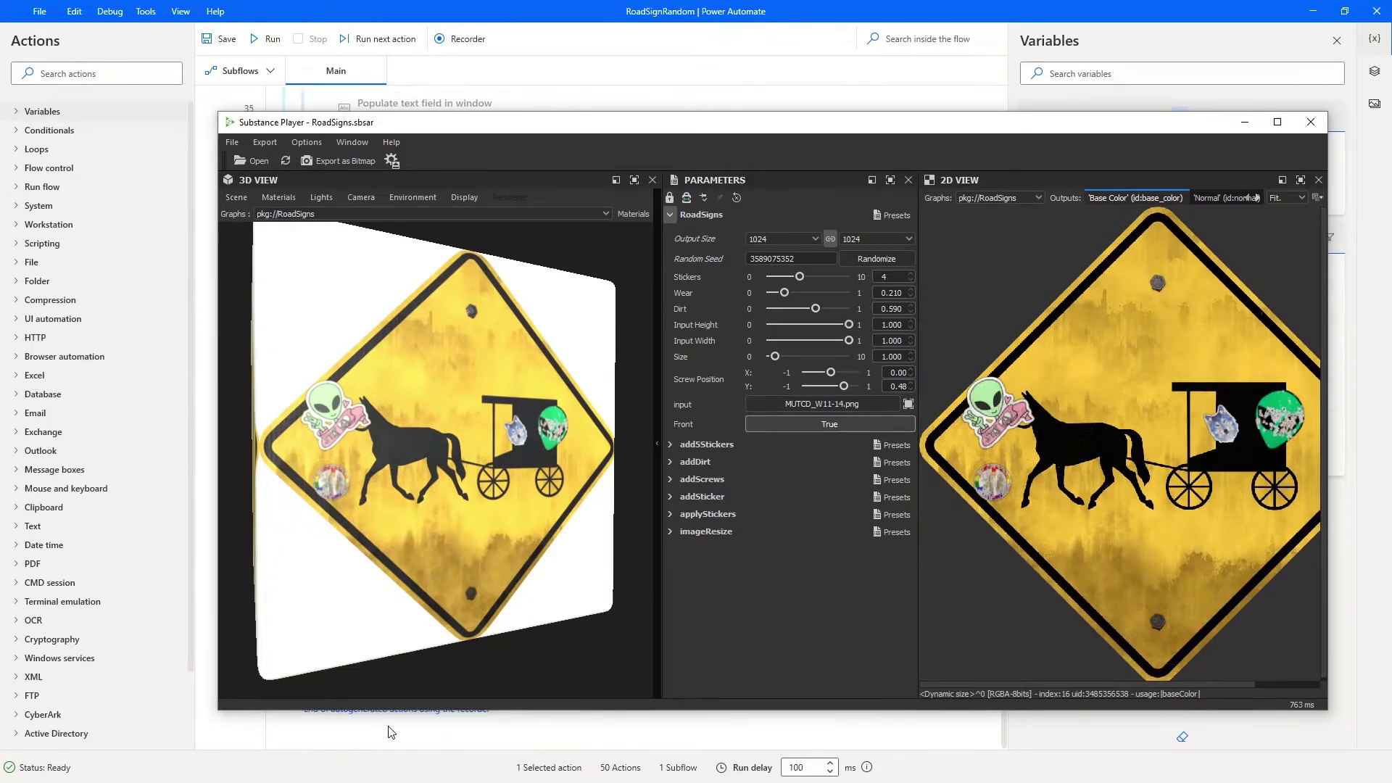
pyautogui.click(383, 731)
pyautogui.click(414, 673)
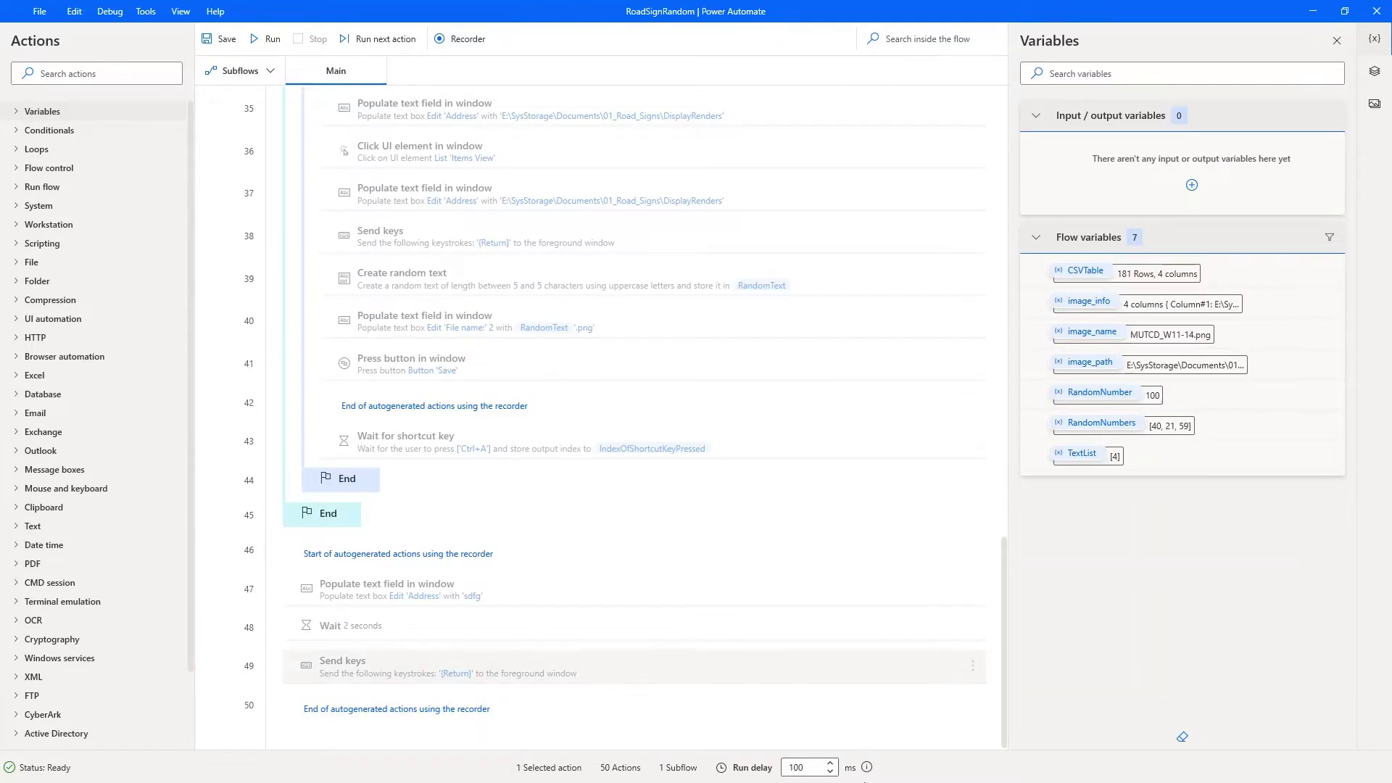
pyautogui.click(500, 708)
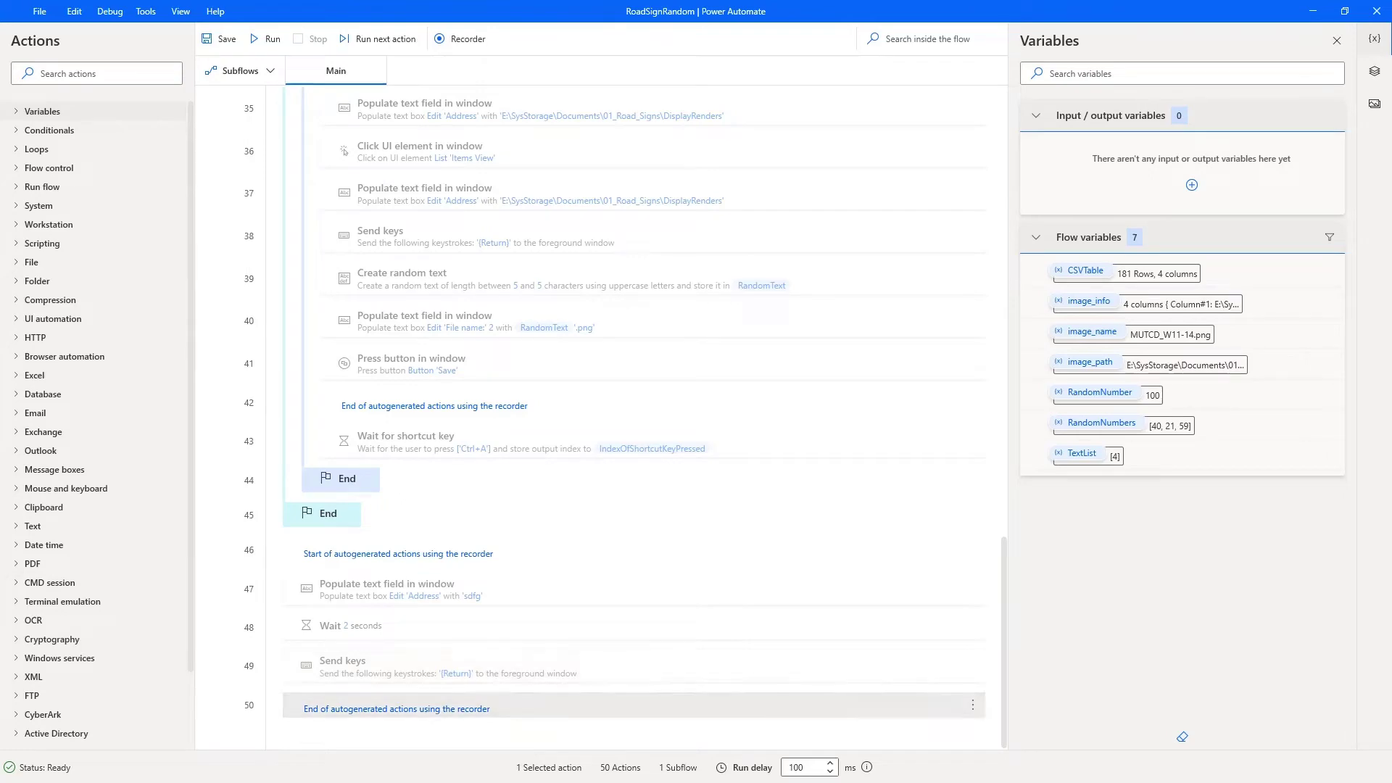
# - Bring the horse-and-buggy sign forward, nudge its window lower and return to the flow editor
pyautogui.hotkey('alt', 'Tab')
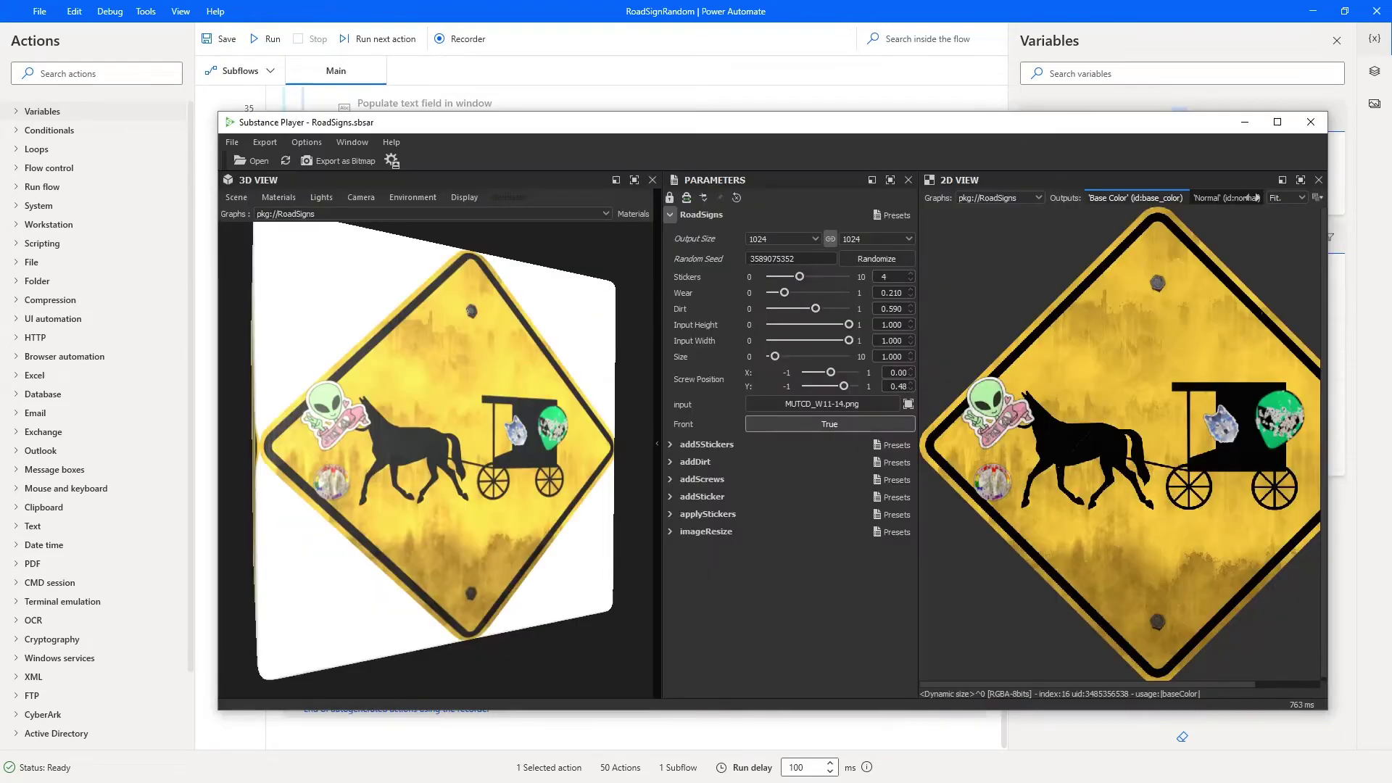
pyautogui.moveTo(641, 124); pyautogui.dragTo(639, 153)
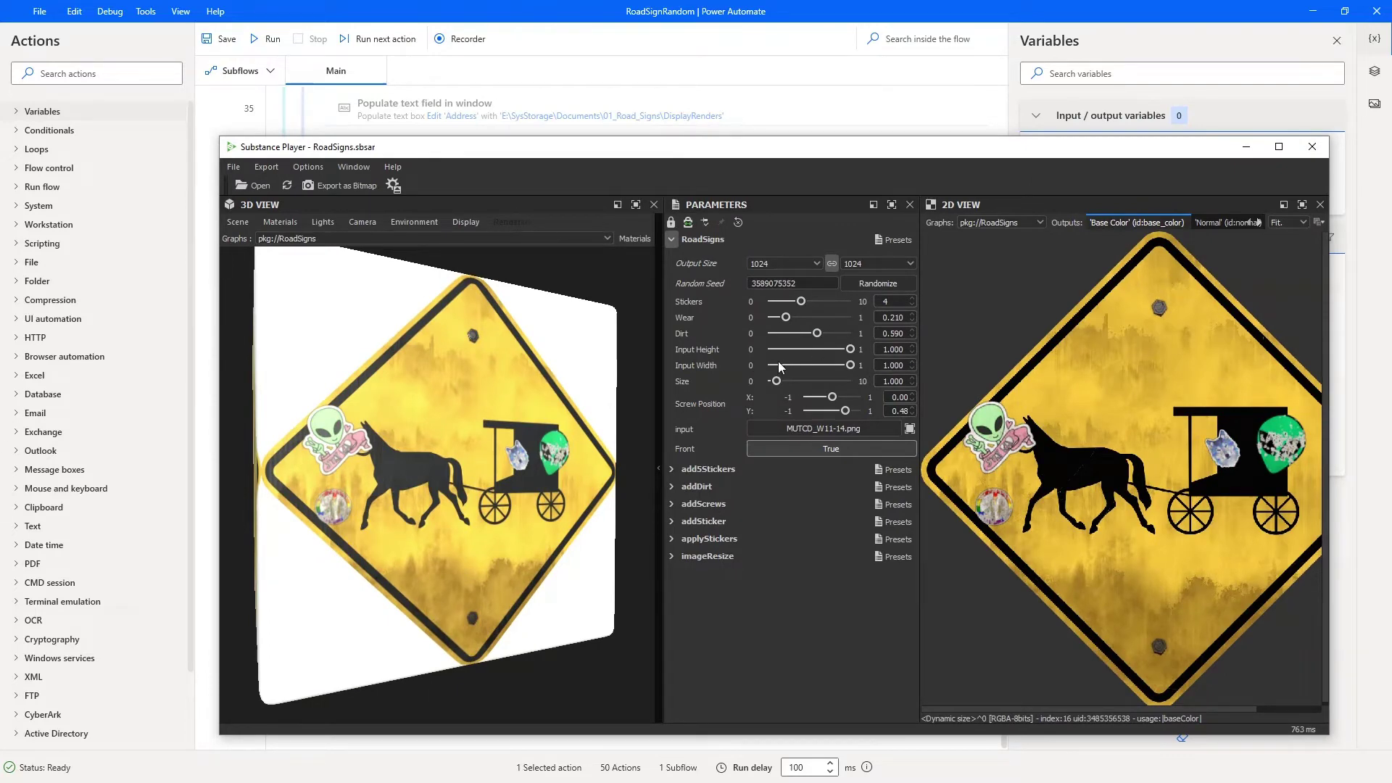
pyautogui.click(566, 42)
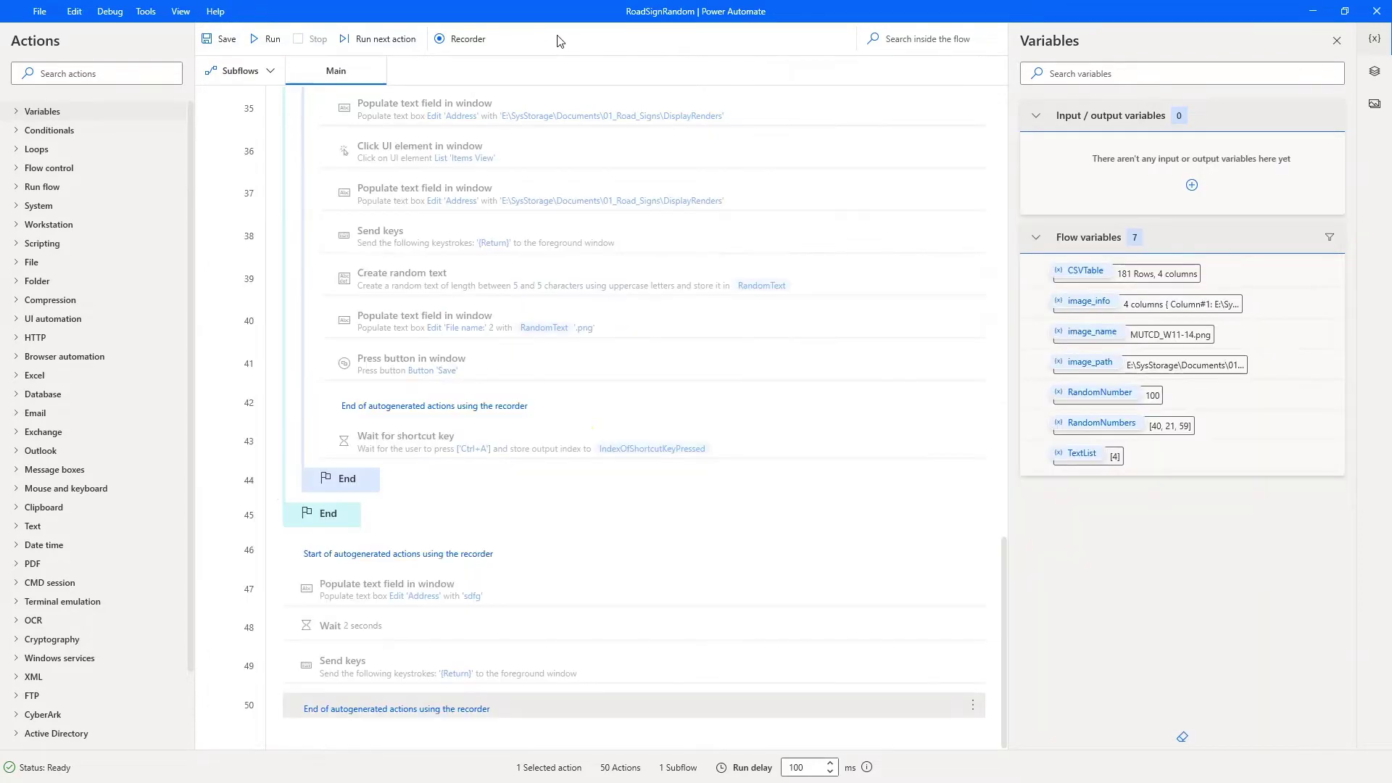
# - Record setting the road sign's Size field to 0.500 with the Power Automate recorder
pyautogui.click(462, 43)
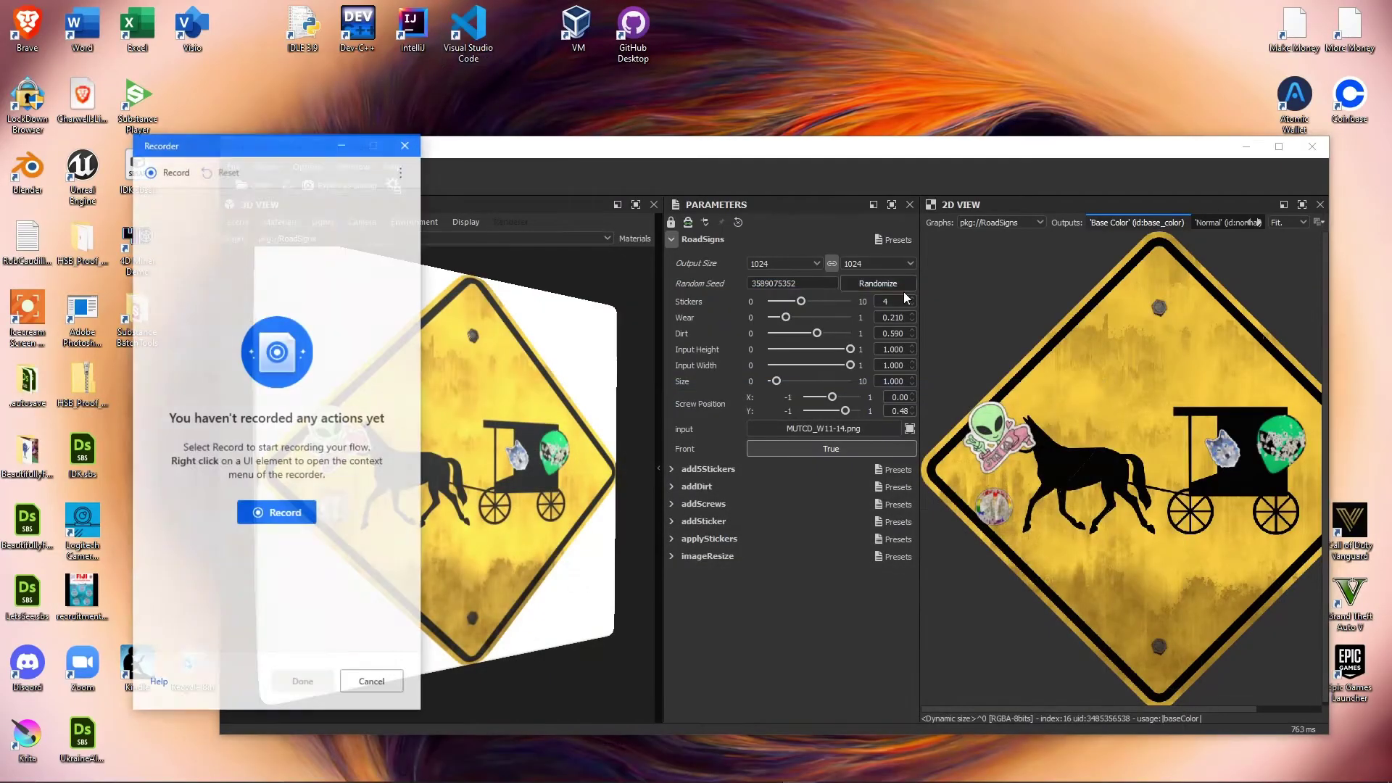
pyautogui.click(278, 517)
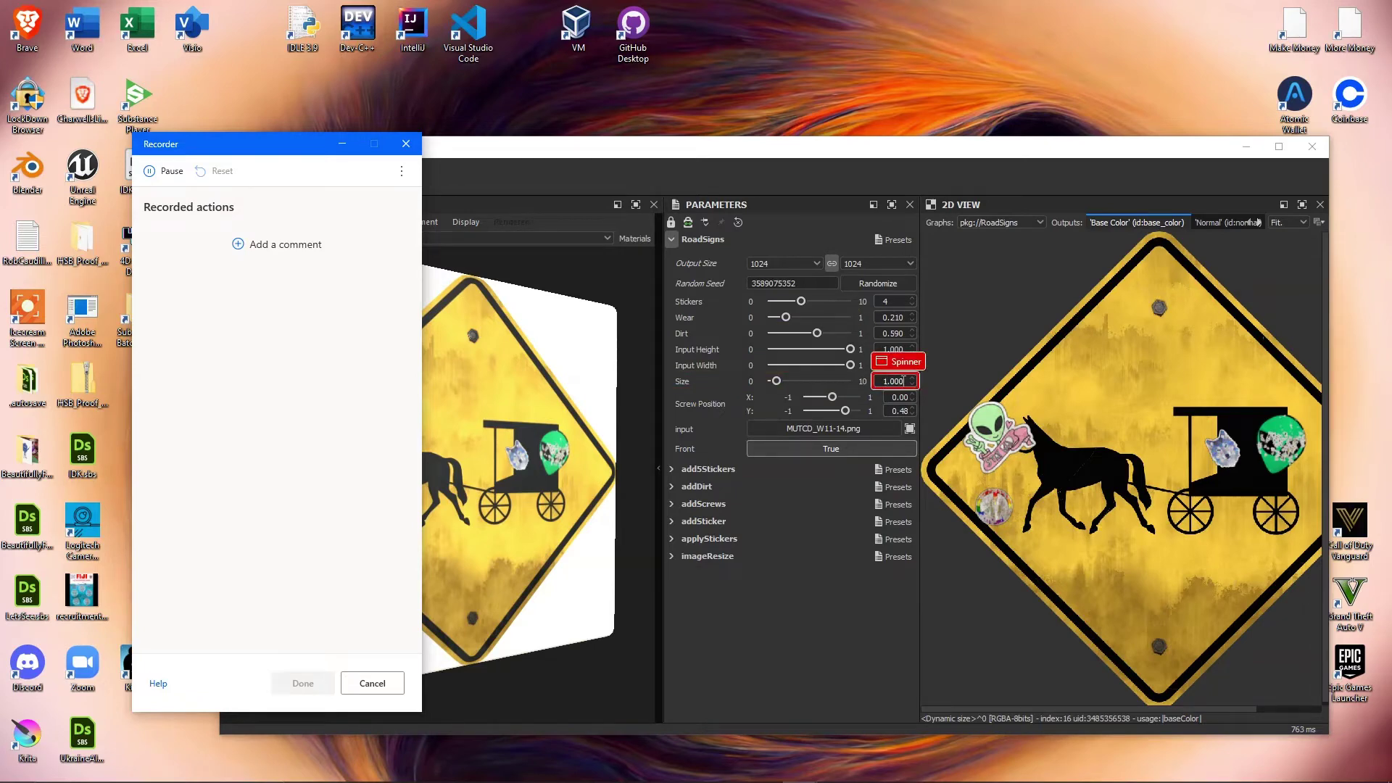
pyautogui.doubleClick(903, 383)
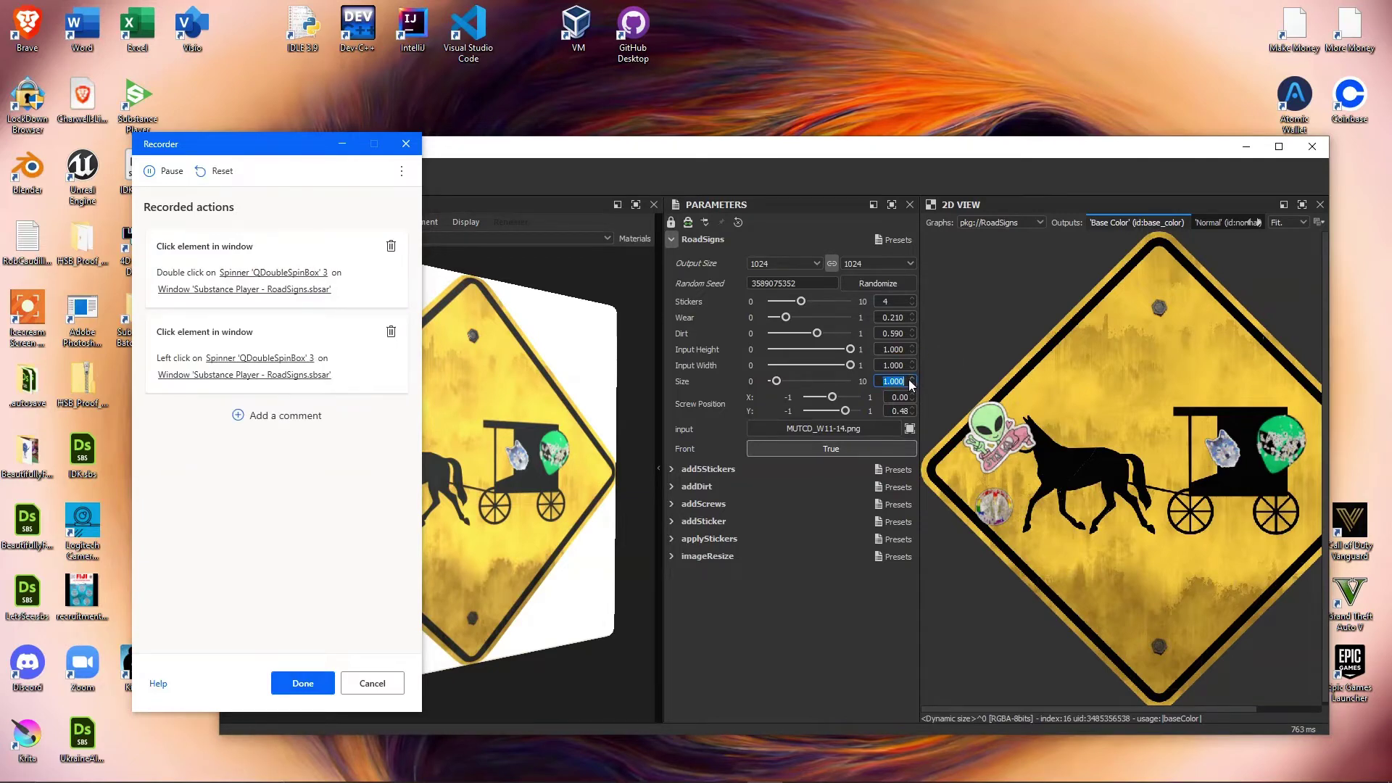
pyautogui.write('.5')
pyautogui.press('Return')
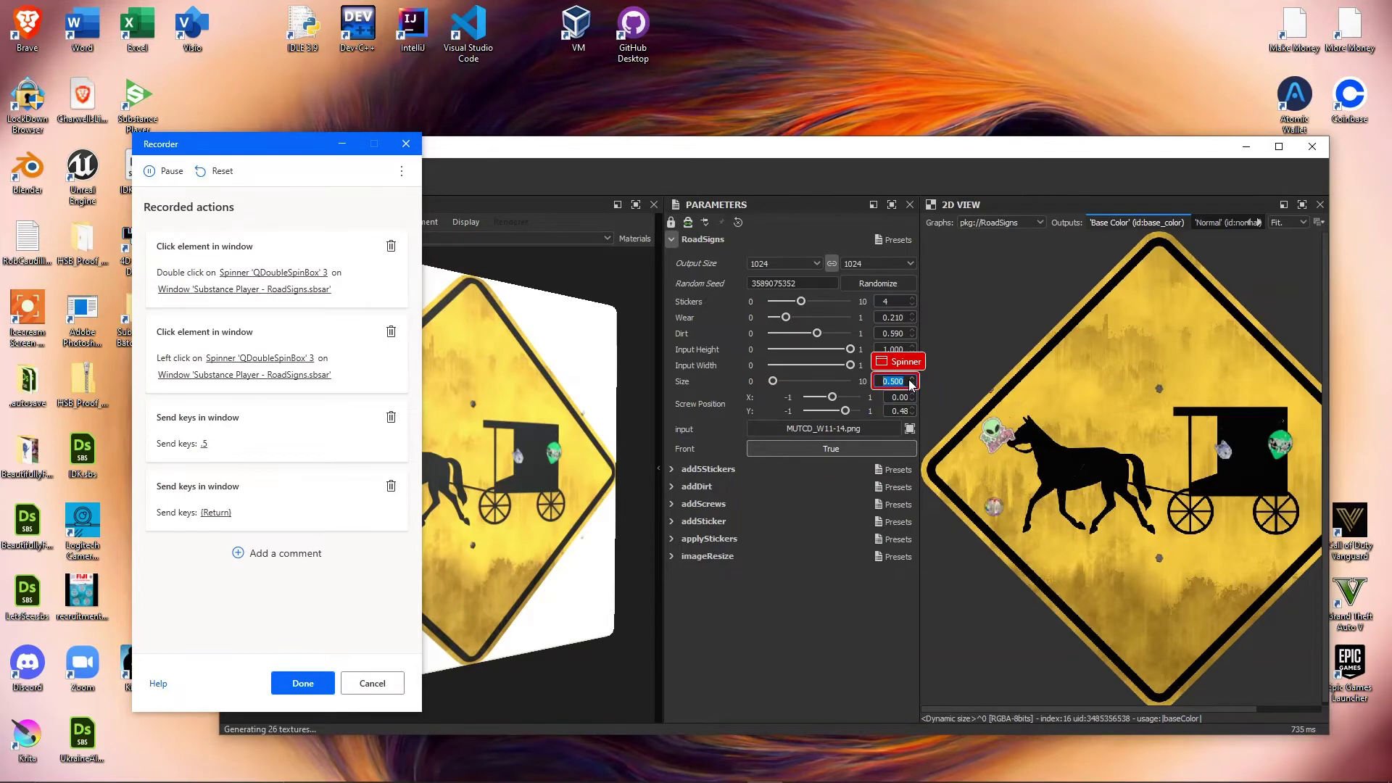
# - Add the recorded actions, then delete both Wait 2 seconds steps and the duplicate Size spinner click
pyautogui.click(302, 684)
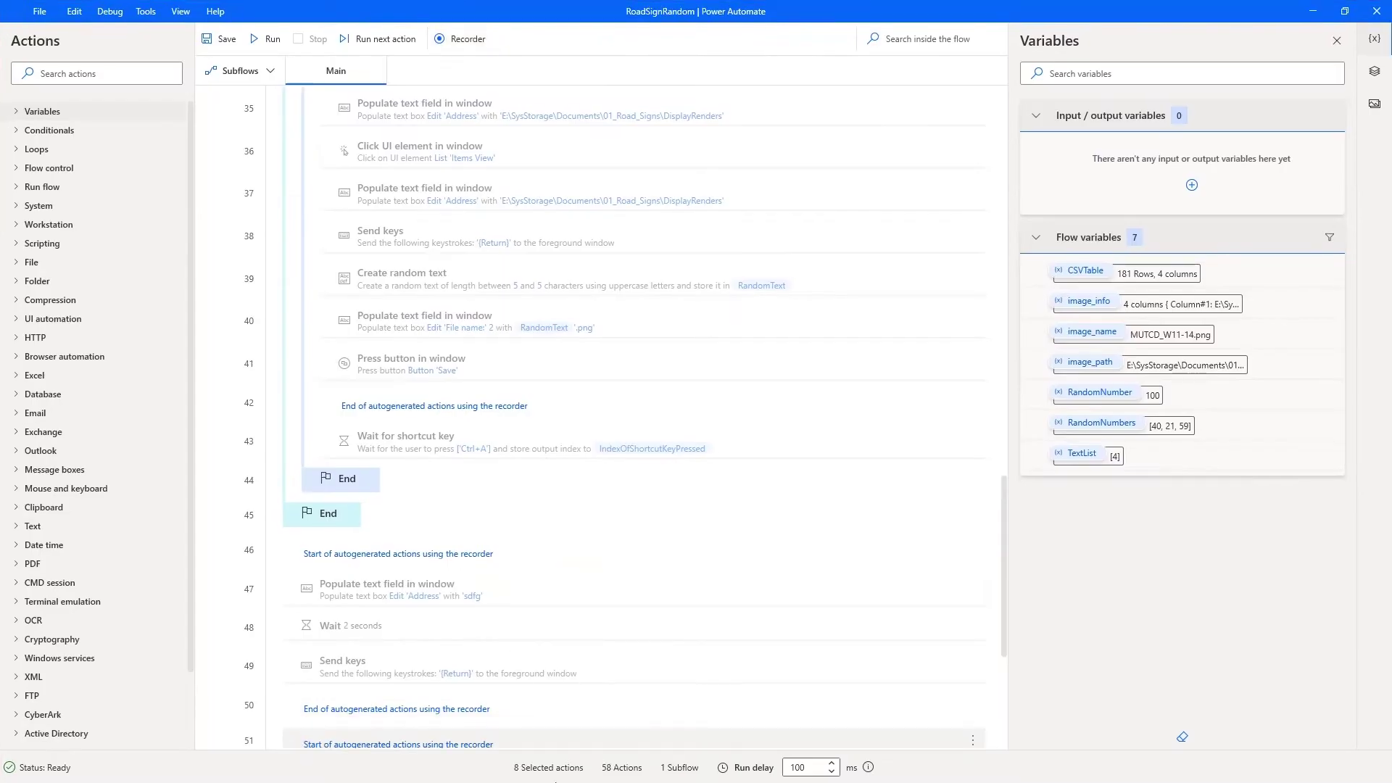
pyautogui.scroll(-3, 653, 513)
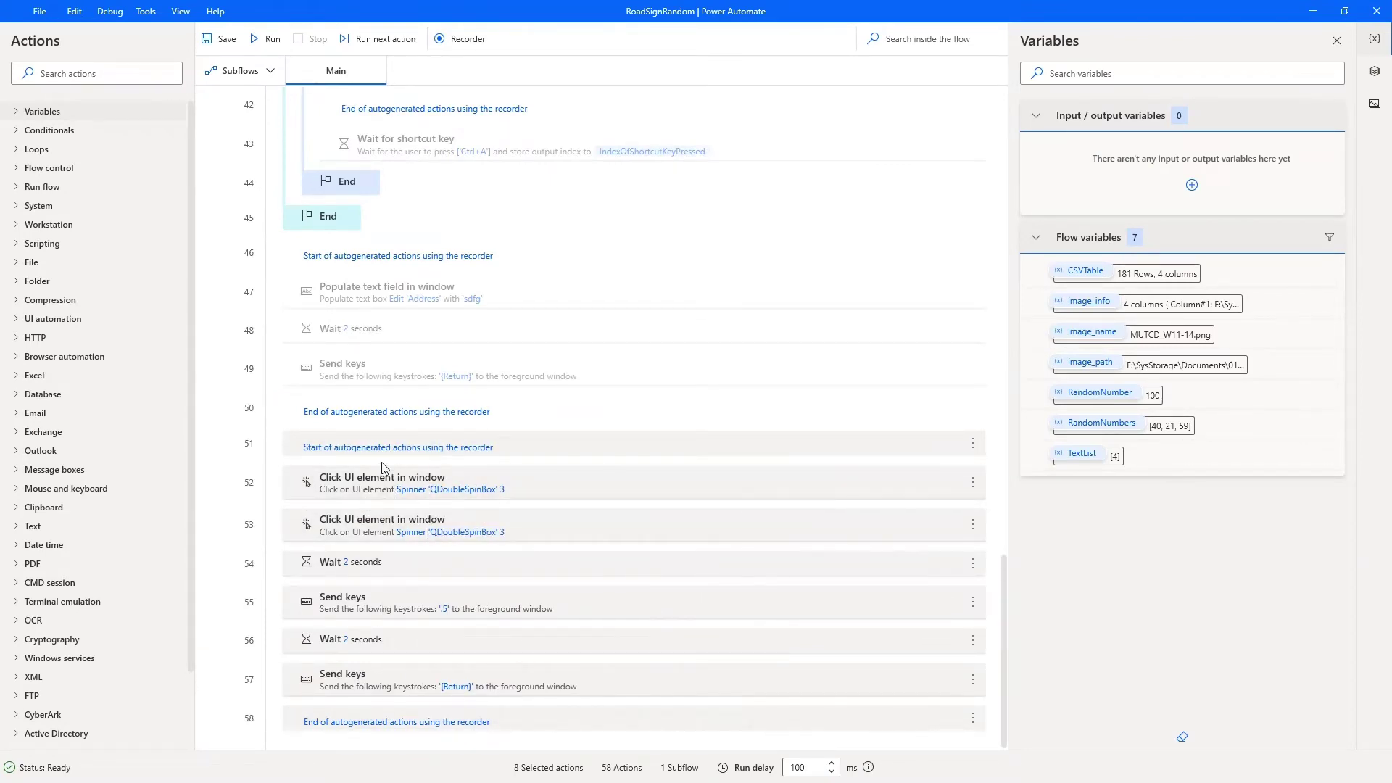
pyautogui.click(380, 576)
pyautogui.press('Delete')
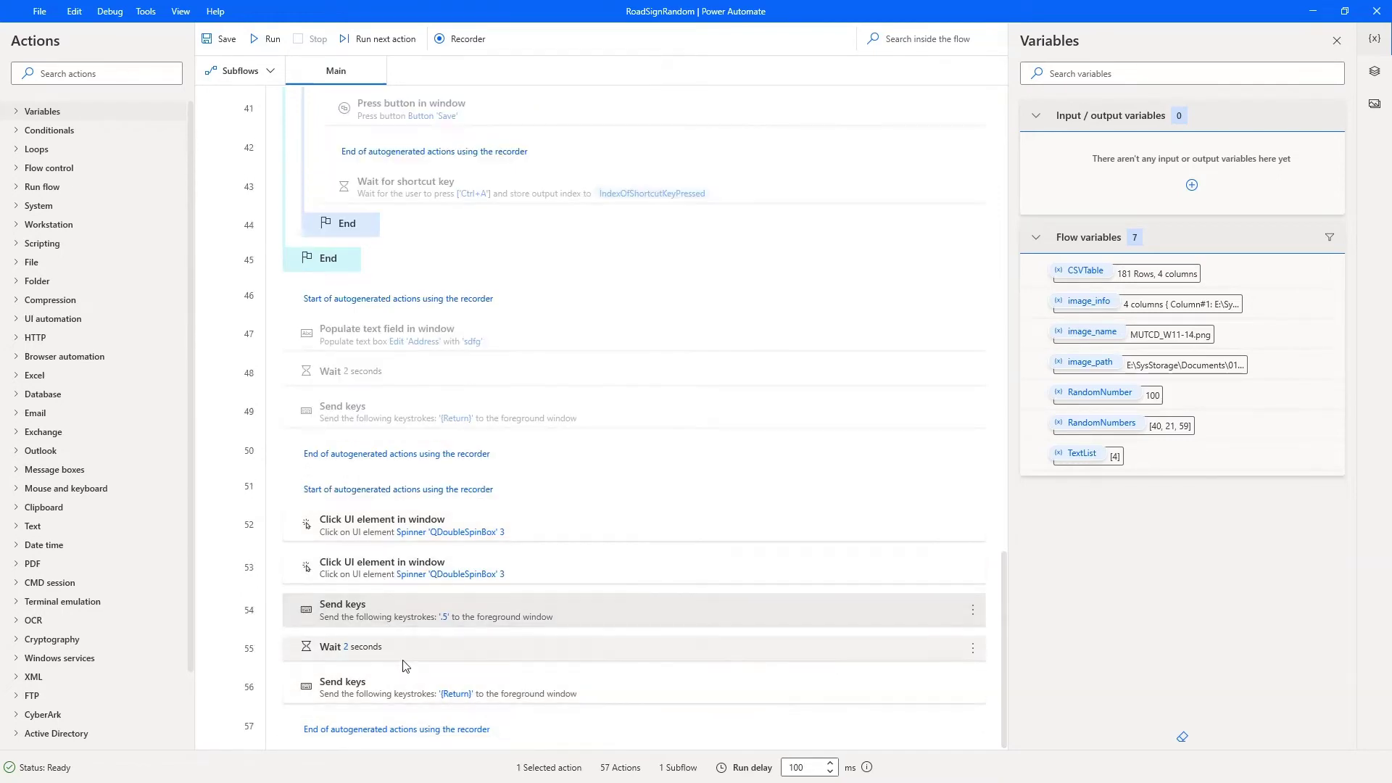
pyautogui.click(401, 658)
pyautogui.press('Delete')
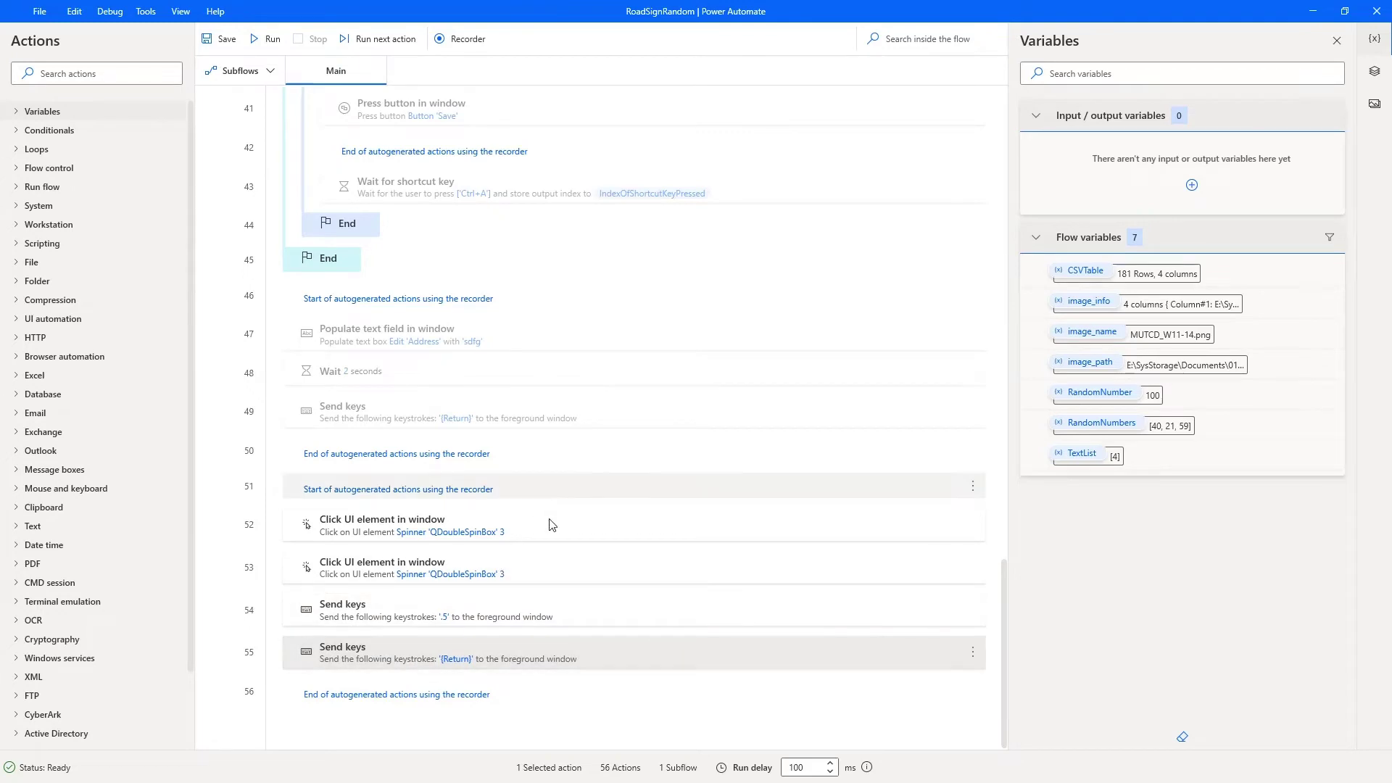
pyautogui.click(542, 531)
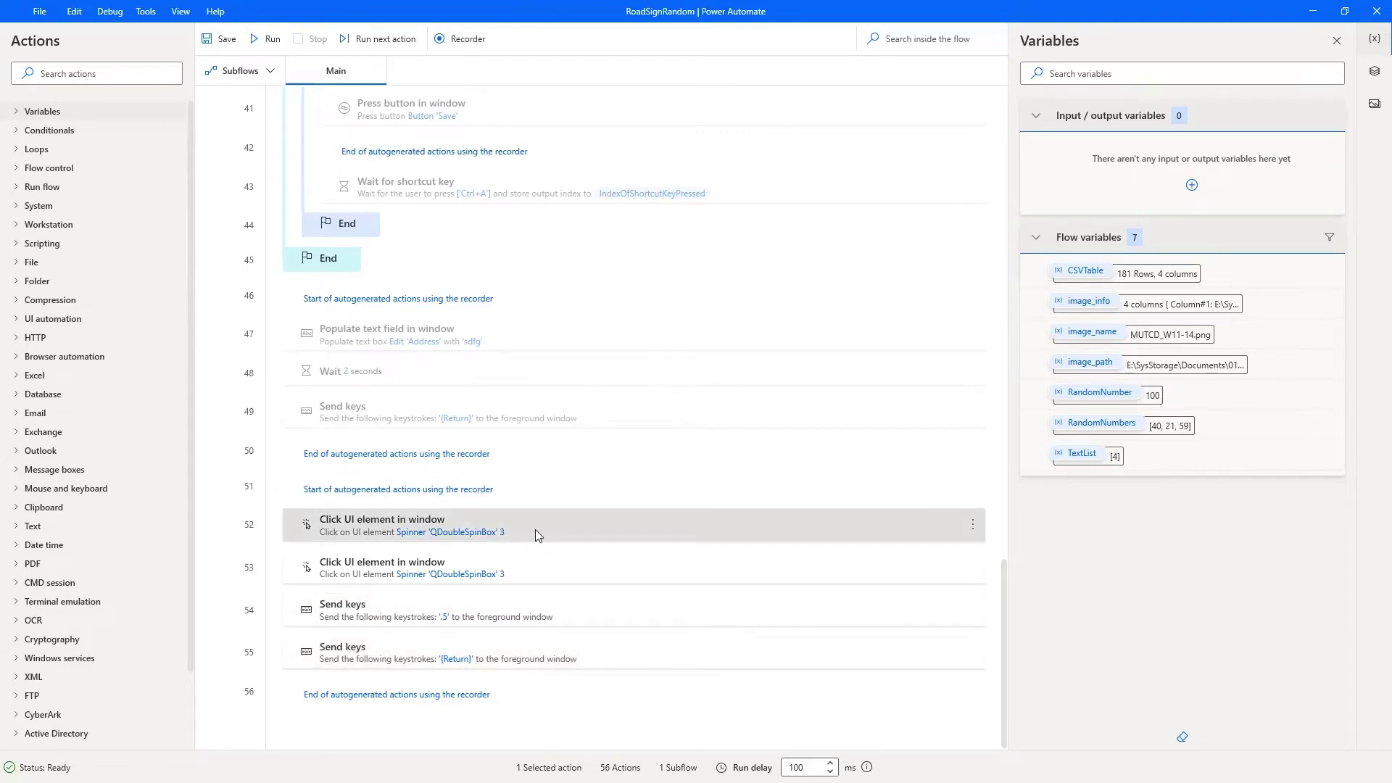
pyautogui.press('Delete')
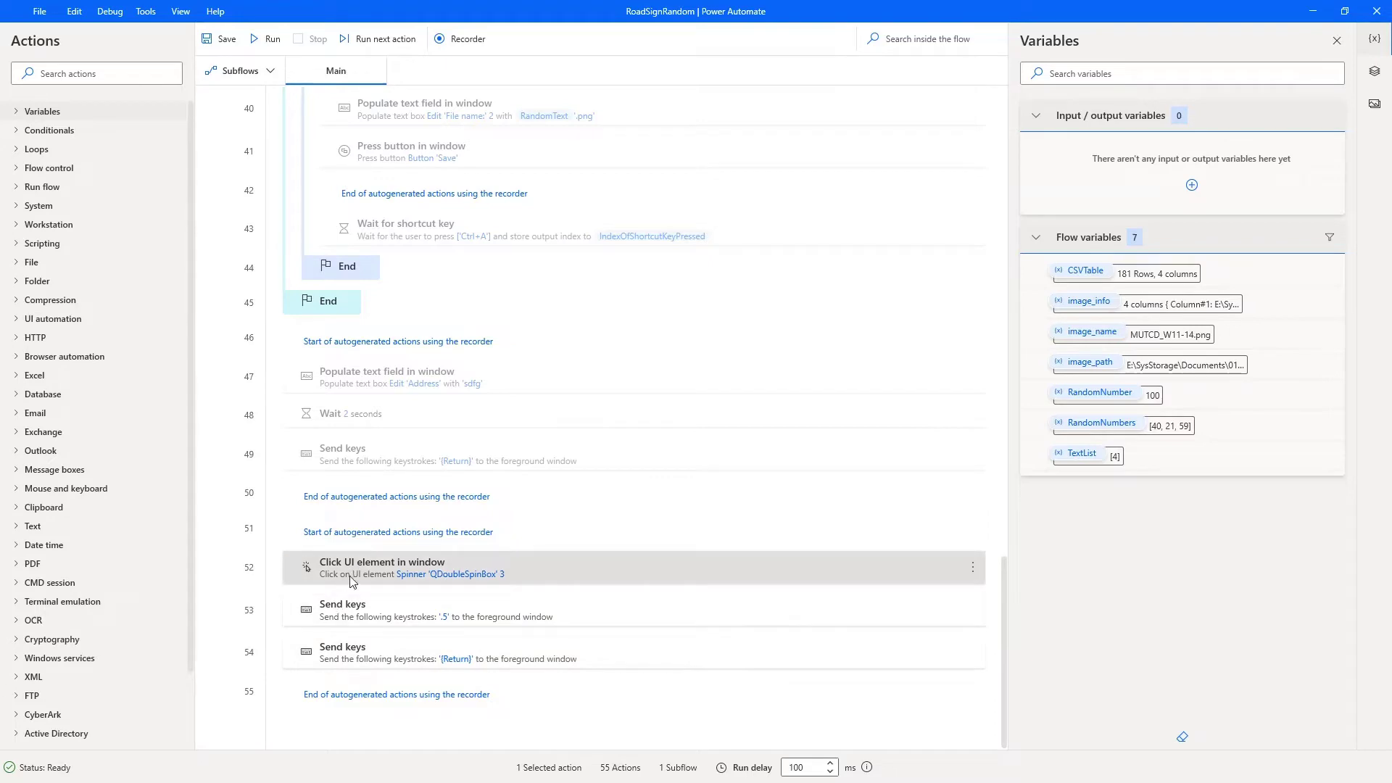
# - Review the remaining Send keys '.5' and {Return} actions for the third spin box
pyautogui.click(377, 622)
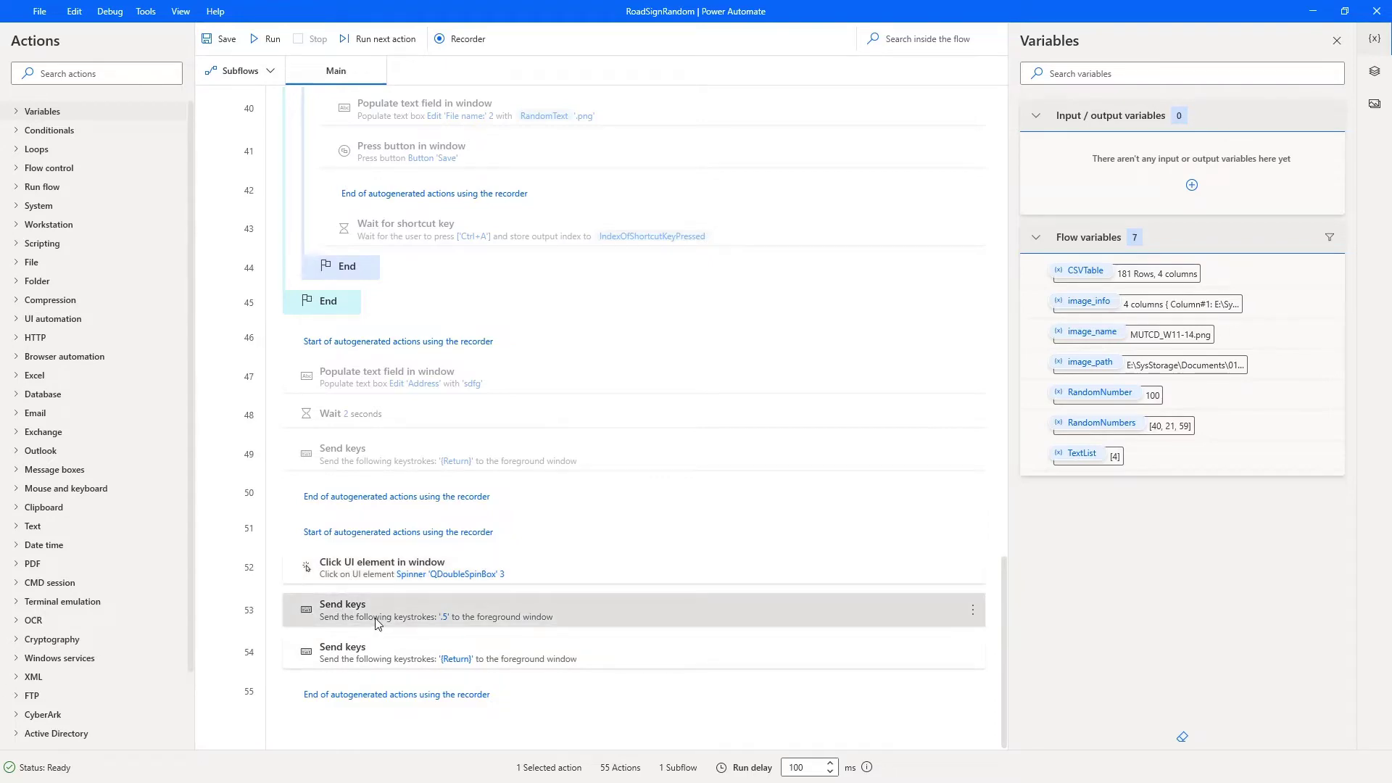
pyautogui.click(400, 664)
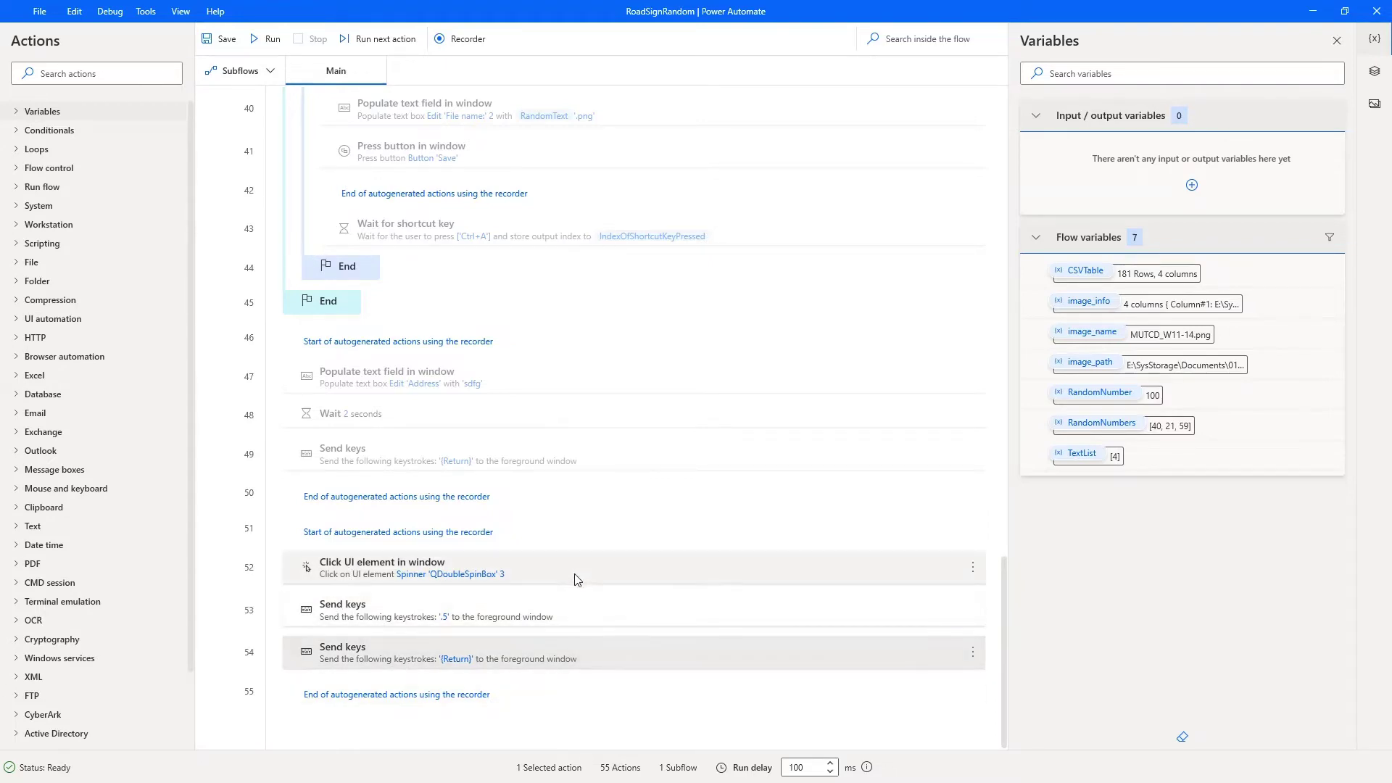
pyautogui.scroll(3, 563, 633)
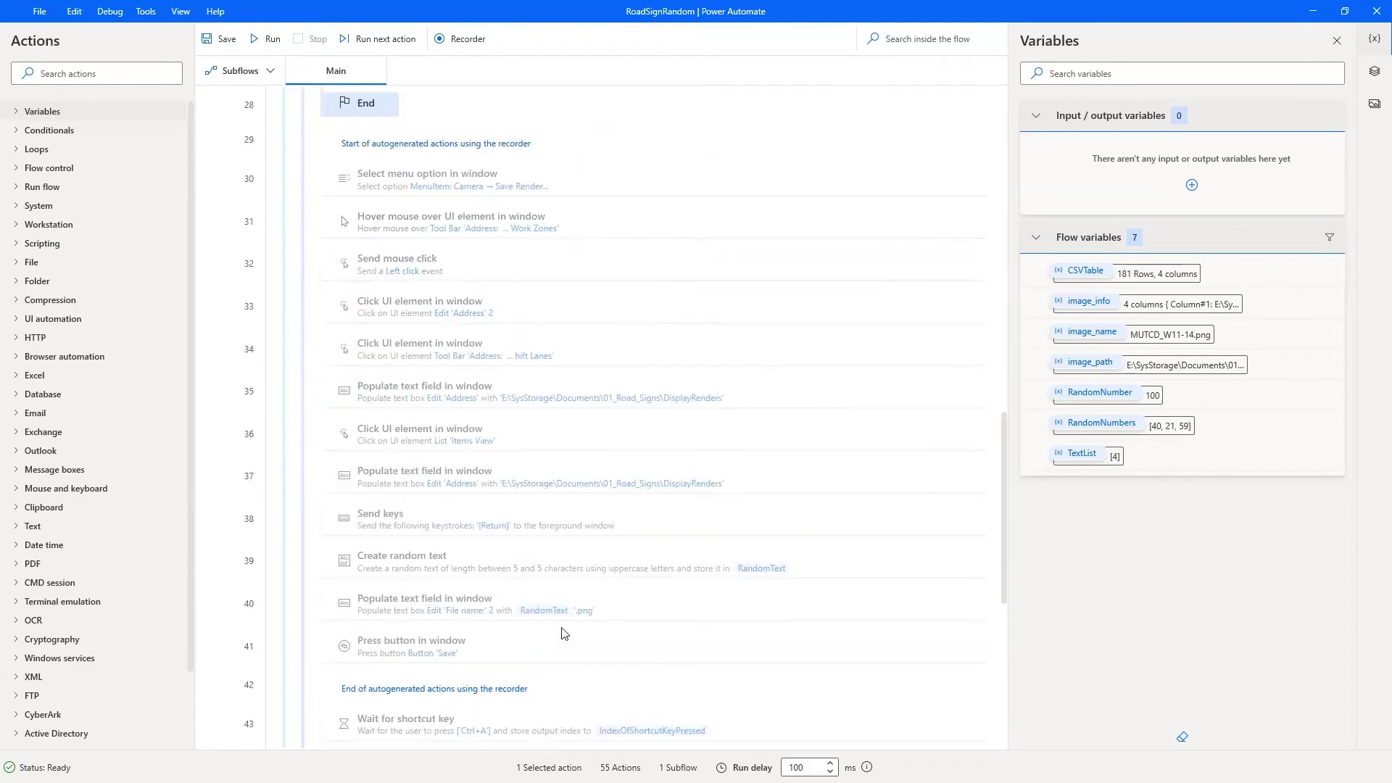
pyautogui.scroll(3, 558, 637)
pyautogui.scroll(3, 558, 482)
pyautogui.scroll(1, 554, 386)
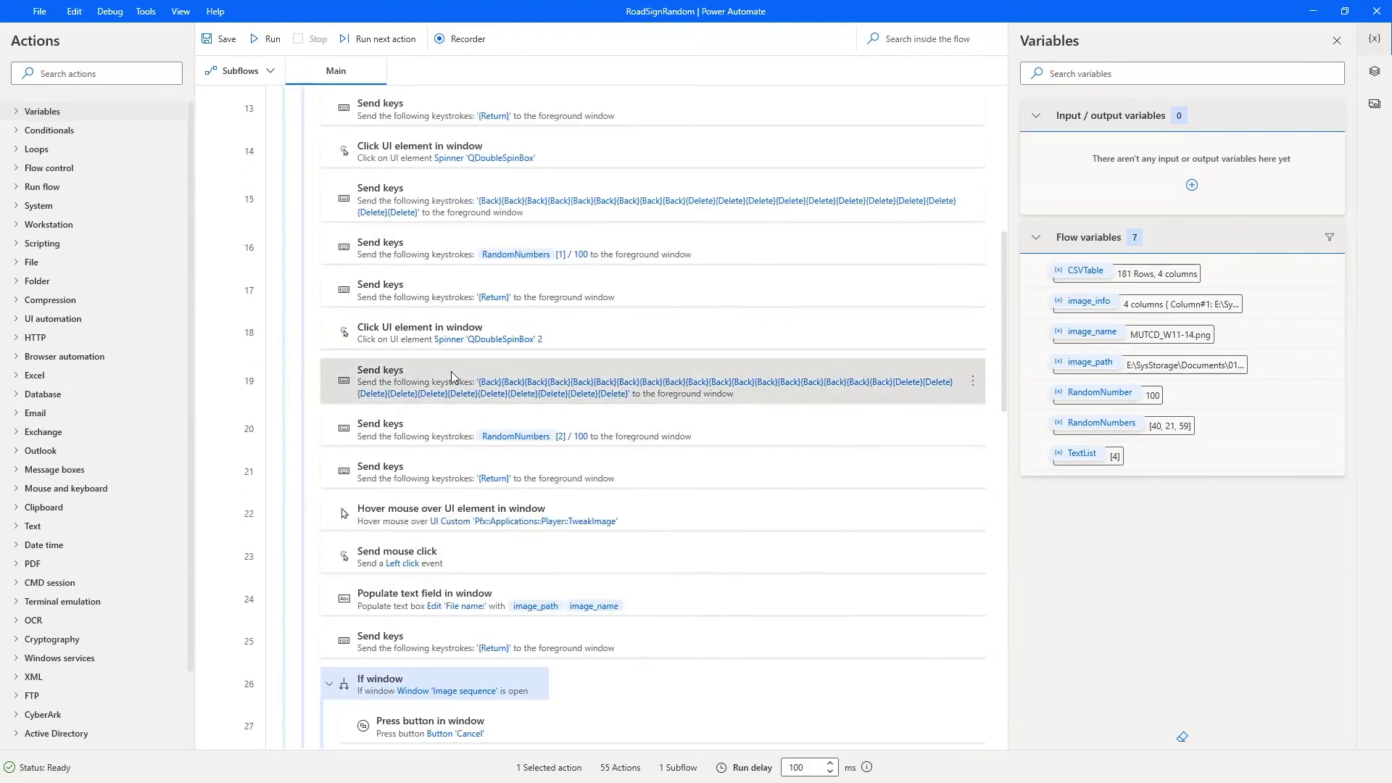
pyautogui.scroll(-3, 541, 393)
pyautogui.scroll(-1, 543, 396)
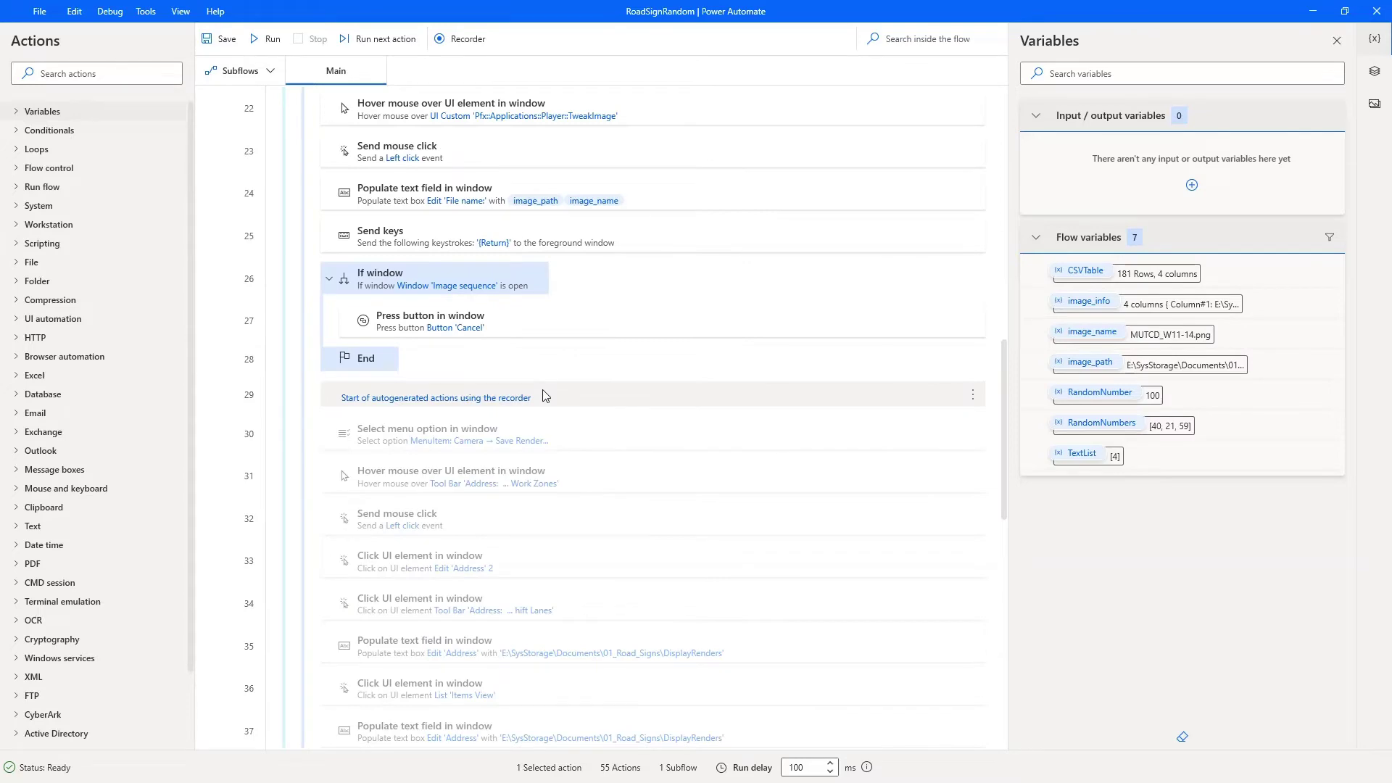
pyautogui.scroll(-4, 543, 397)
pyautogui.scroll(-3, 510, 457)
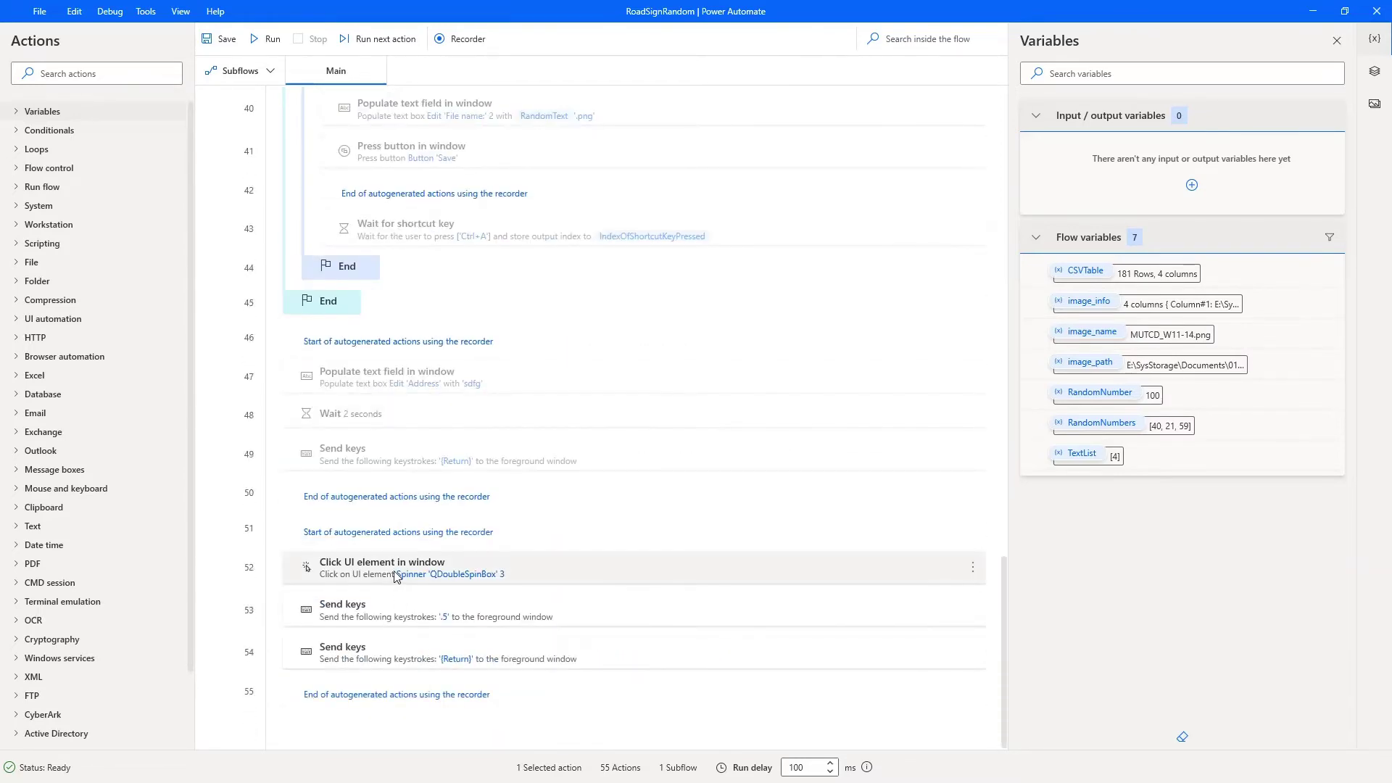
# - Paste the {Back}/{Delete} clearing step after the Spinner 3 click, mark the flow's end and switch to Substance Player
pyautogui.hotkey('ctrl', 'v')
pyautogui.moveTo(631, 573)
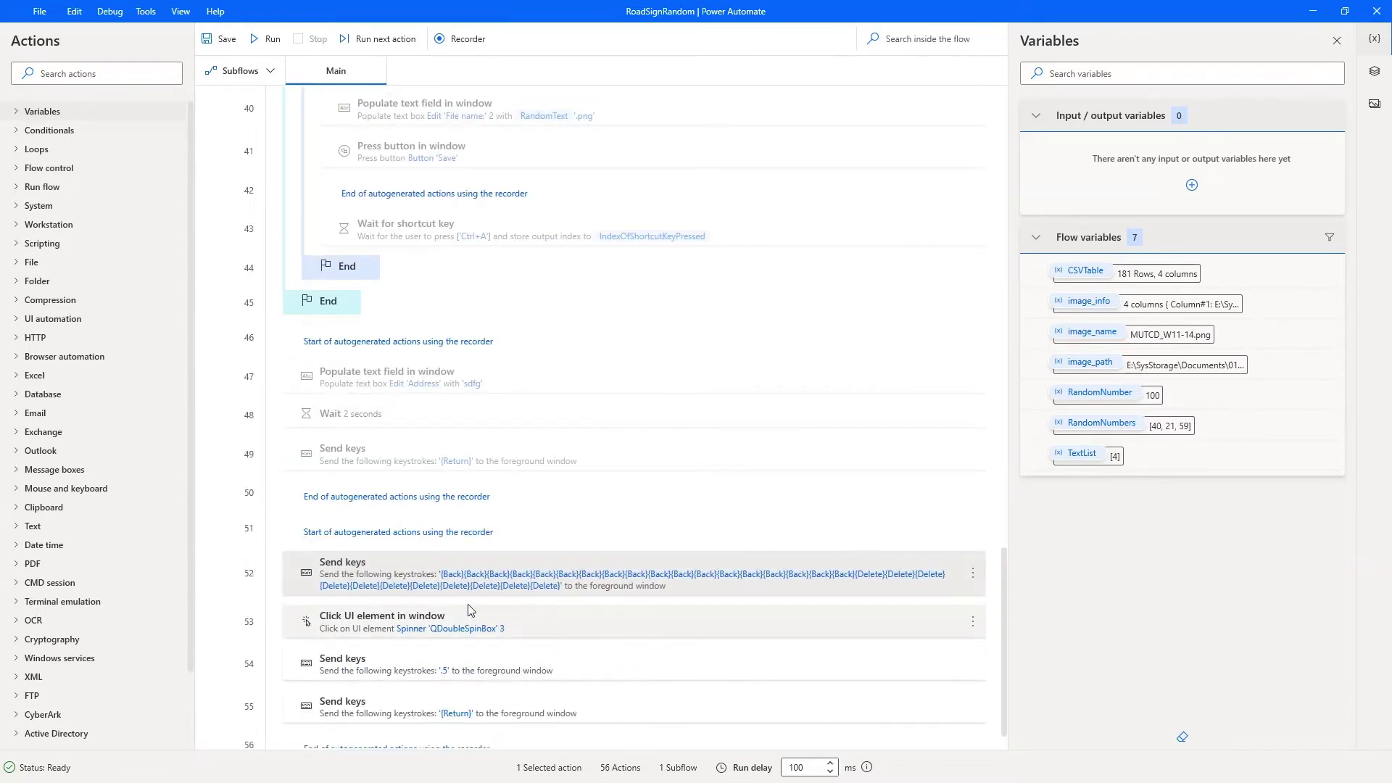
pyautogui.moveTo(396, 579); pyautogui.dragTo(399, 631)
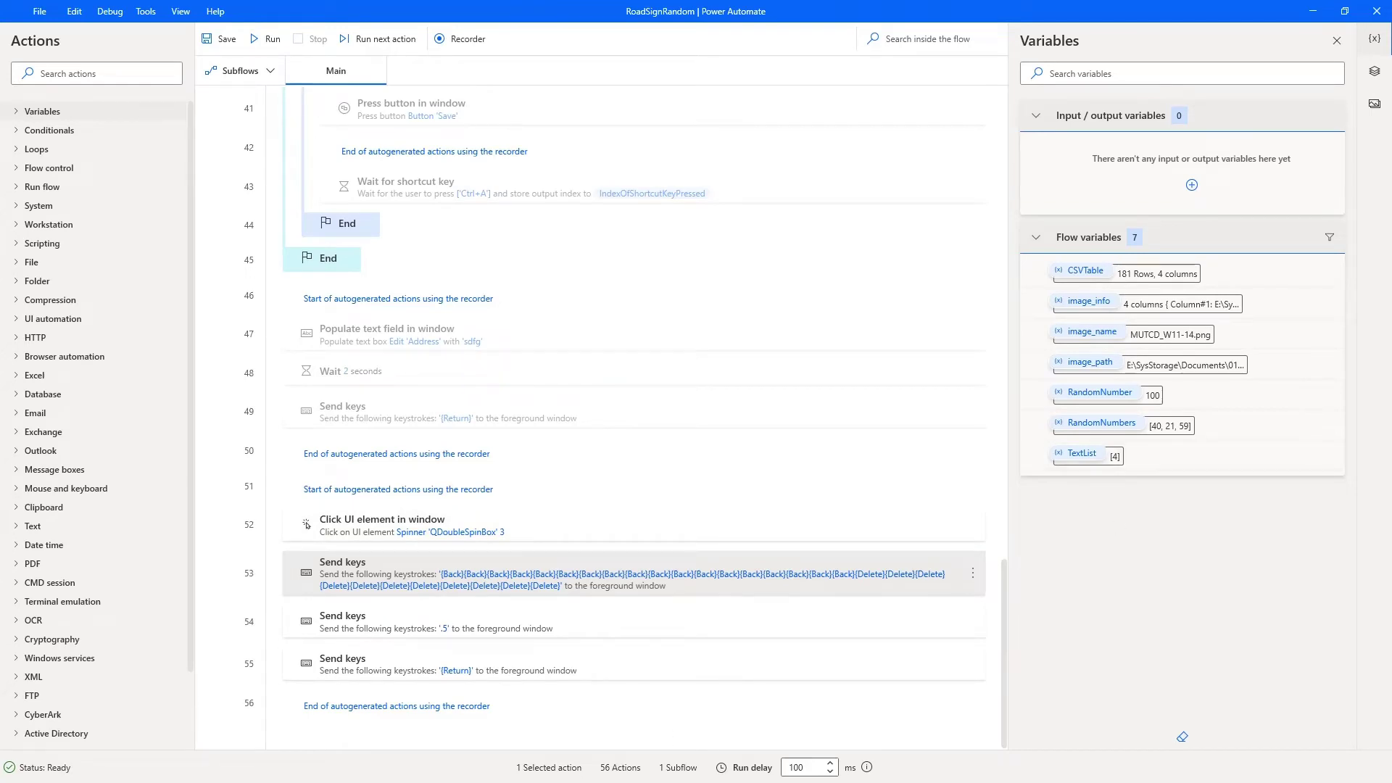
pyautogui.click(648, 709)
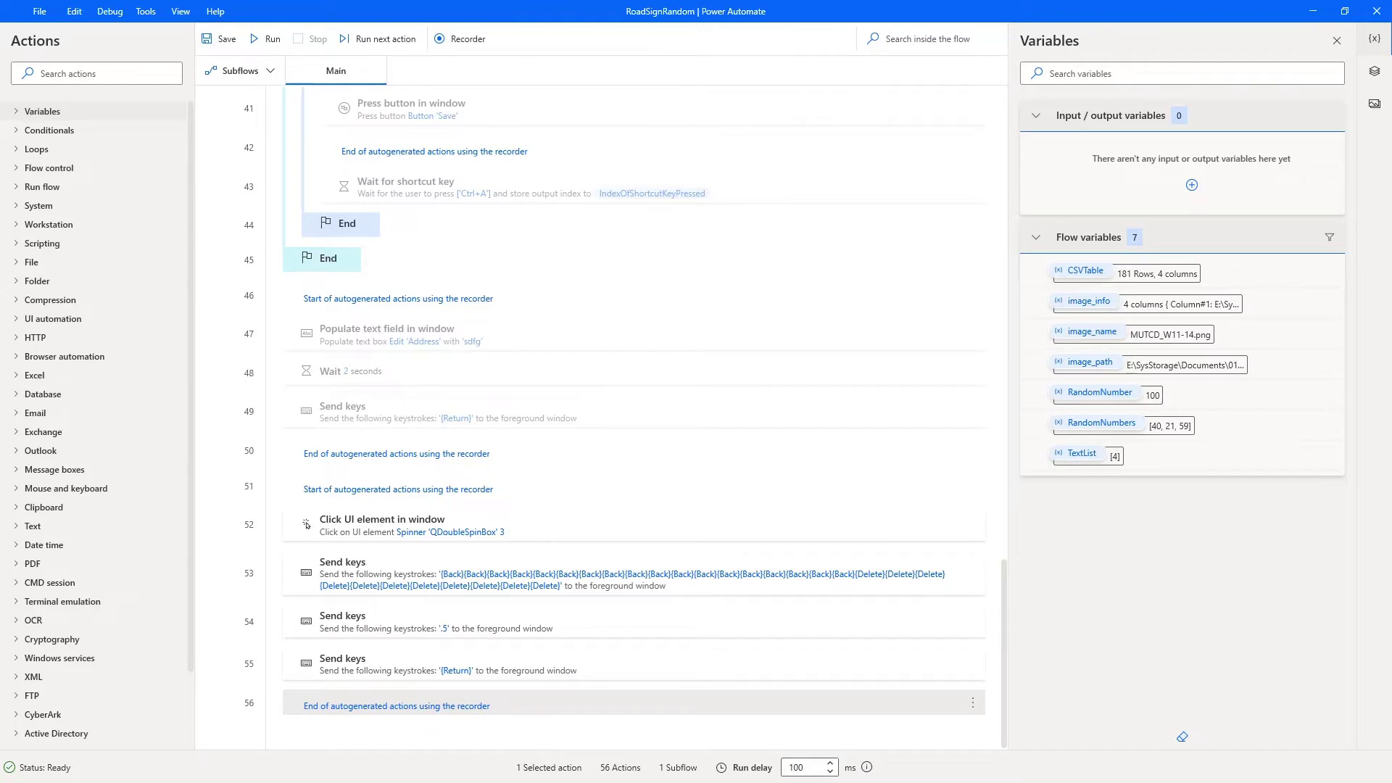
pyautogui.hotkey('alt', 'Tab')
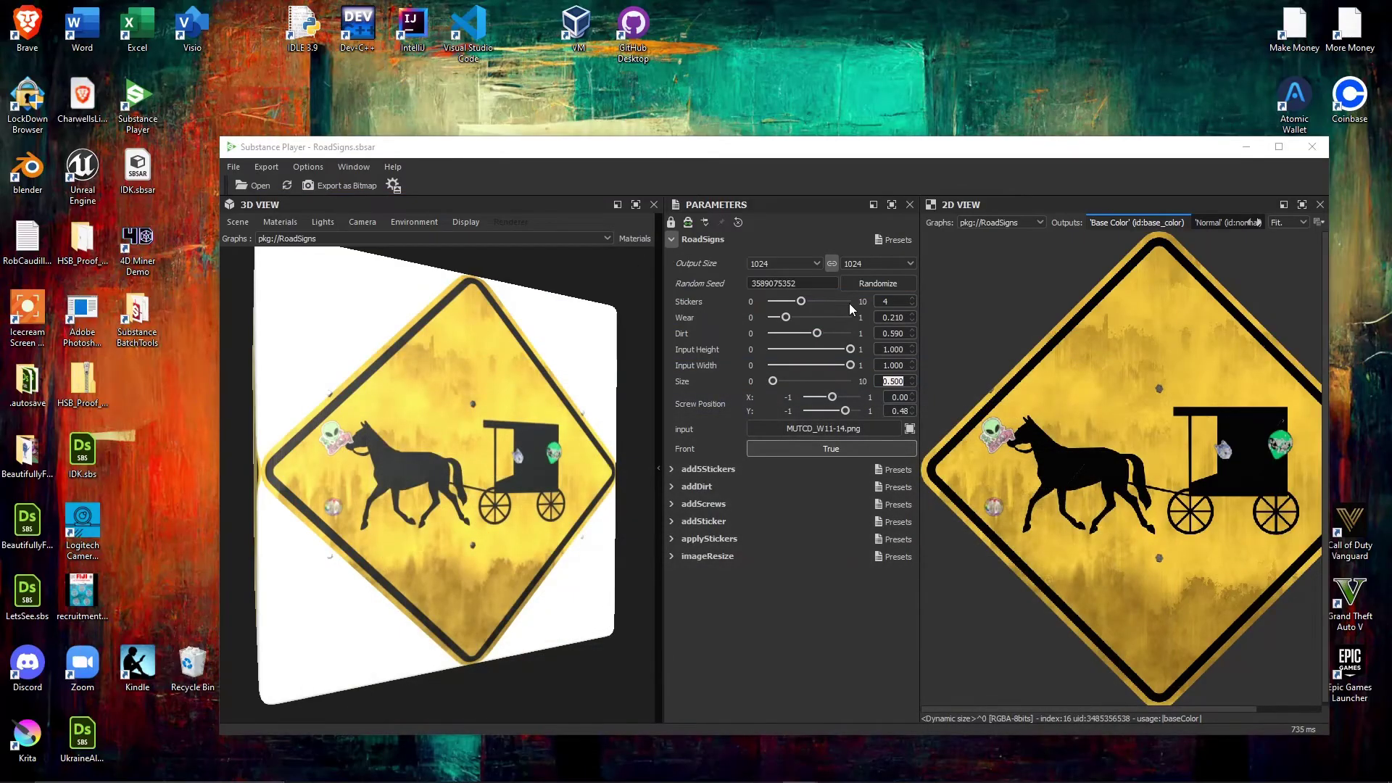
# - Record swapping the input image to MUTCD_W11-2.png and cancelling the image-sequence prompt, then add it to the flow
pyautogui.click(370, 574)
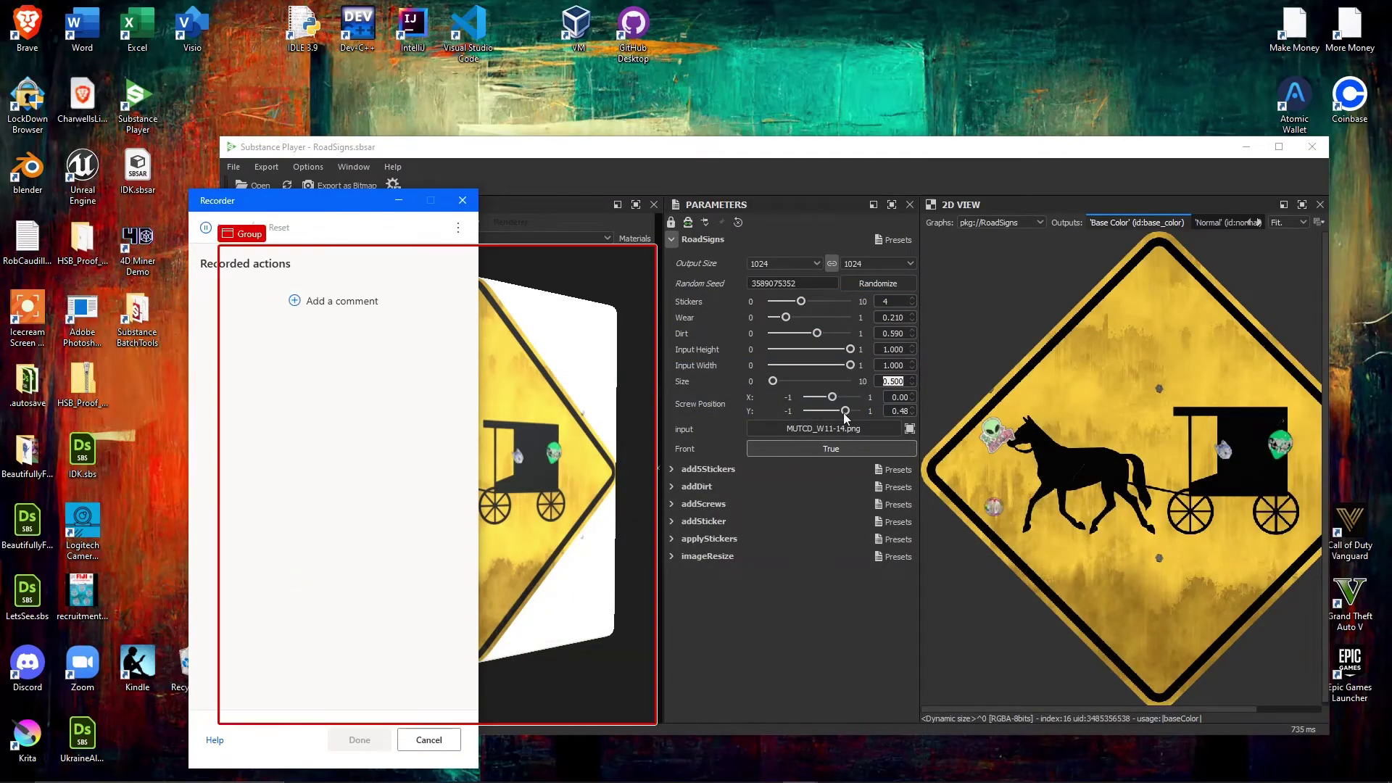
pyautogui.click(815, 430)
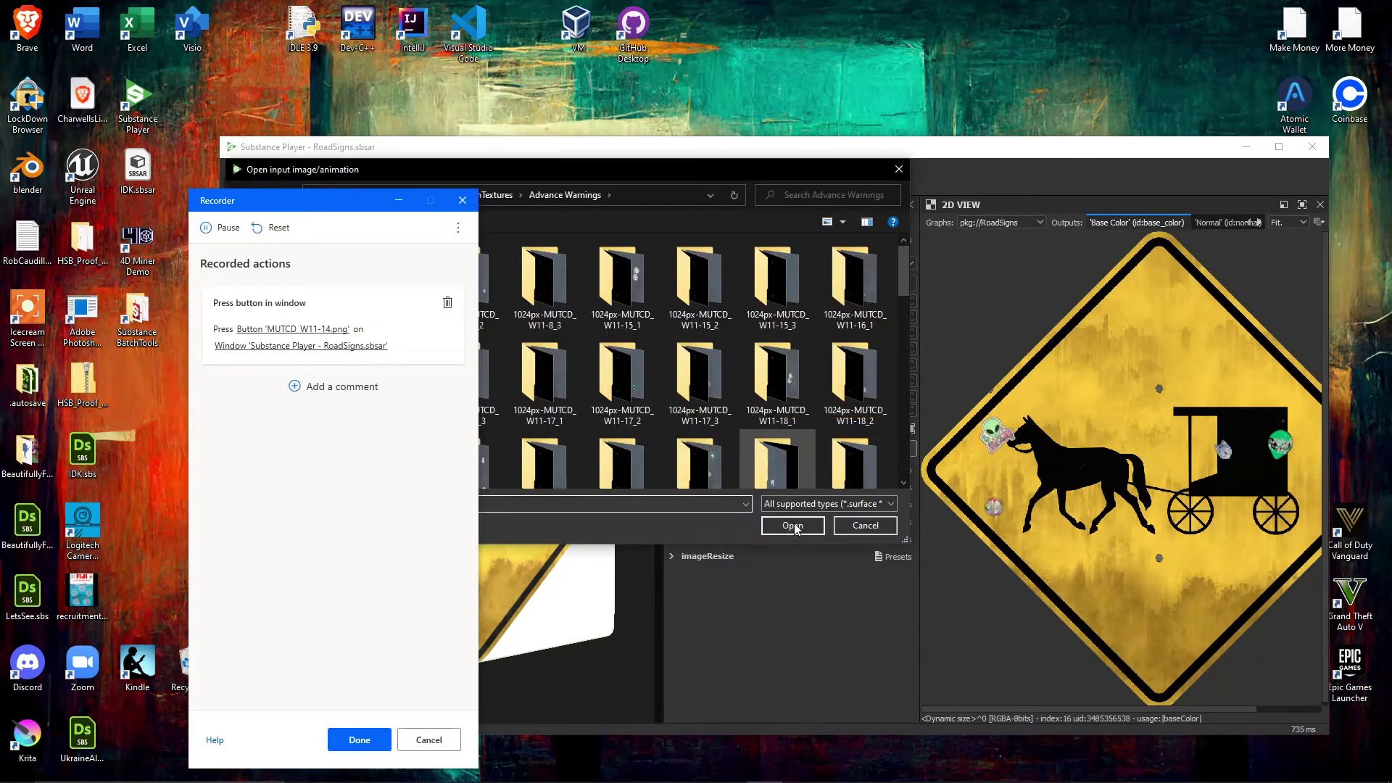
pyautogui.scroll(-3, 769, 397)
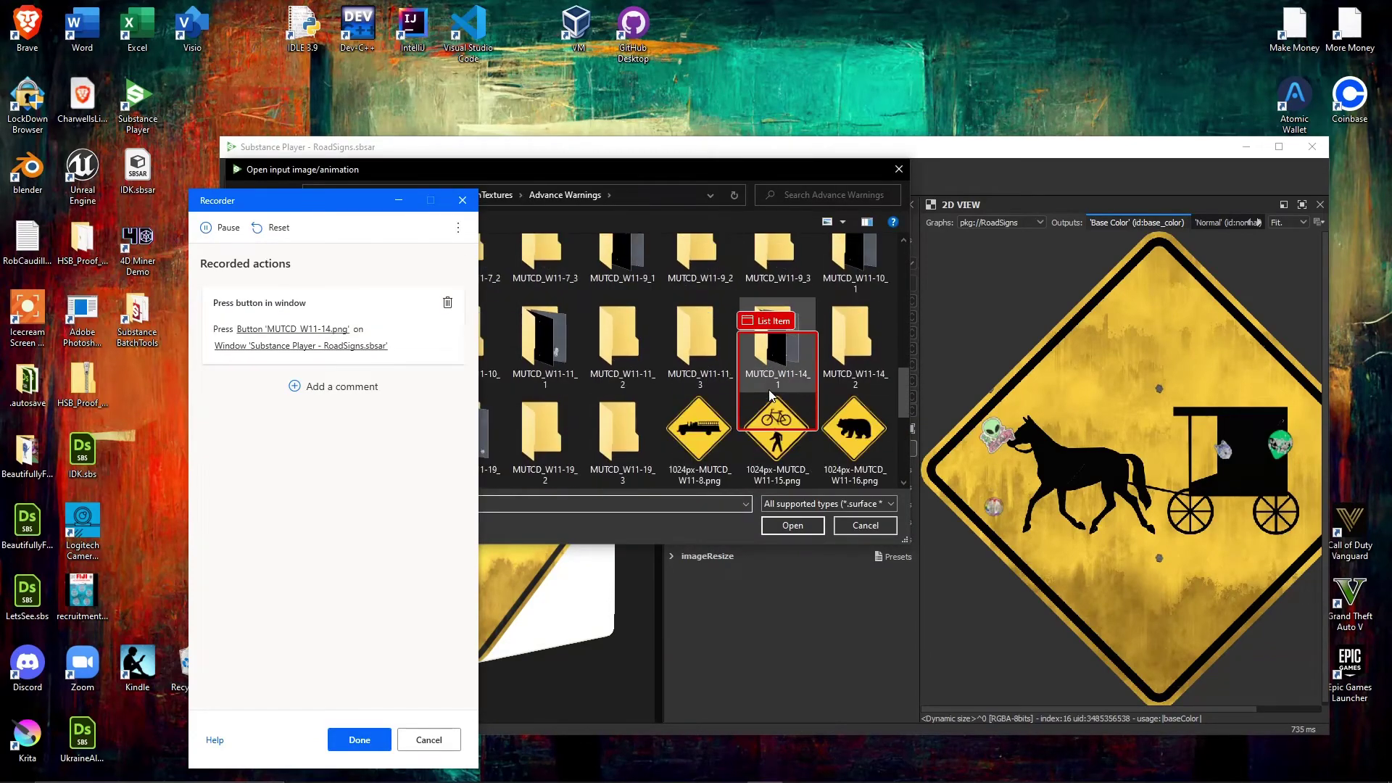
pyautogui.scroll(-3, 769, 397)
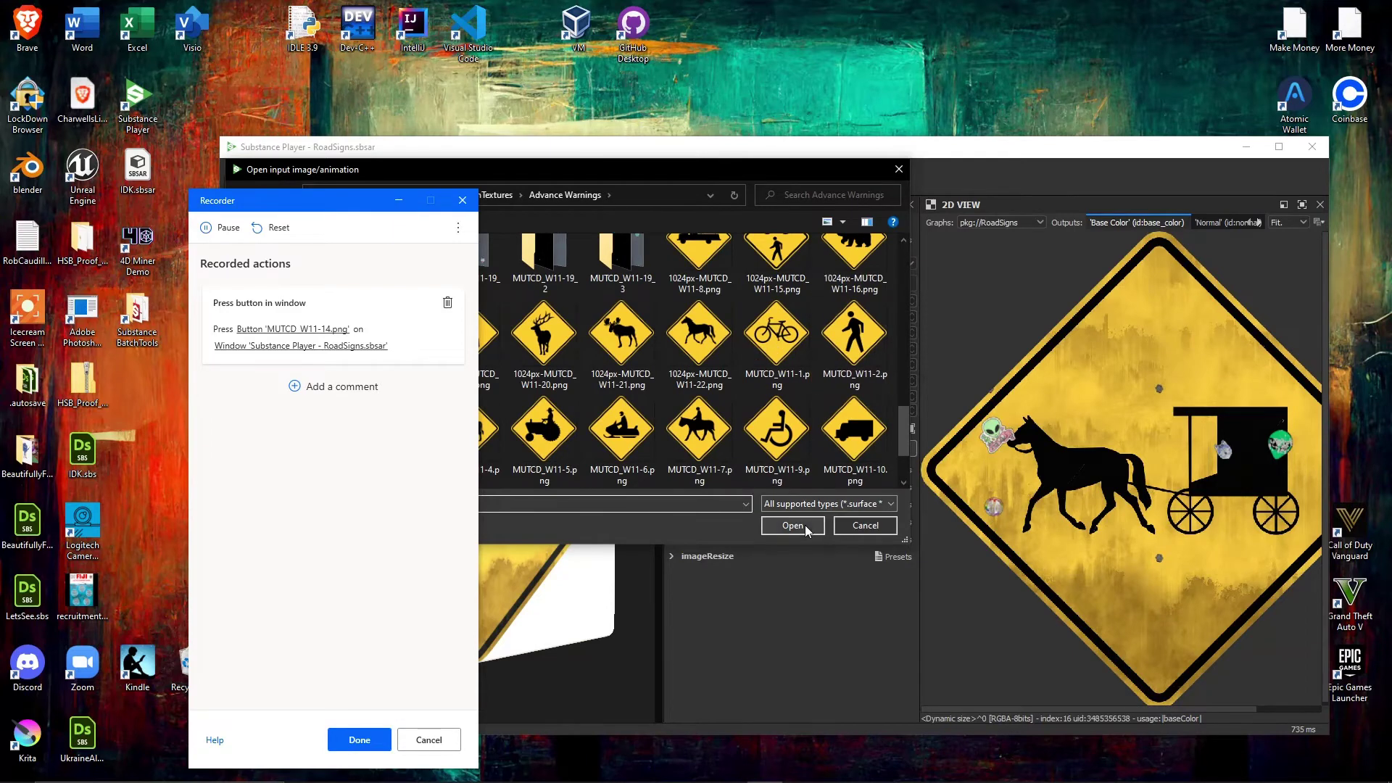
pyautogui.click(862, 321)
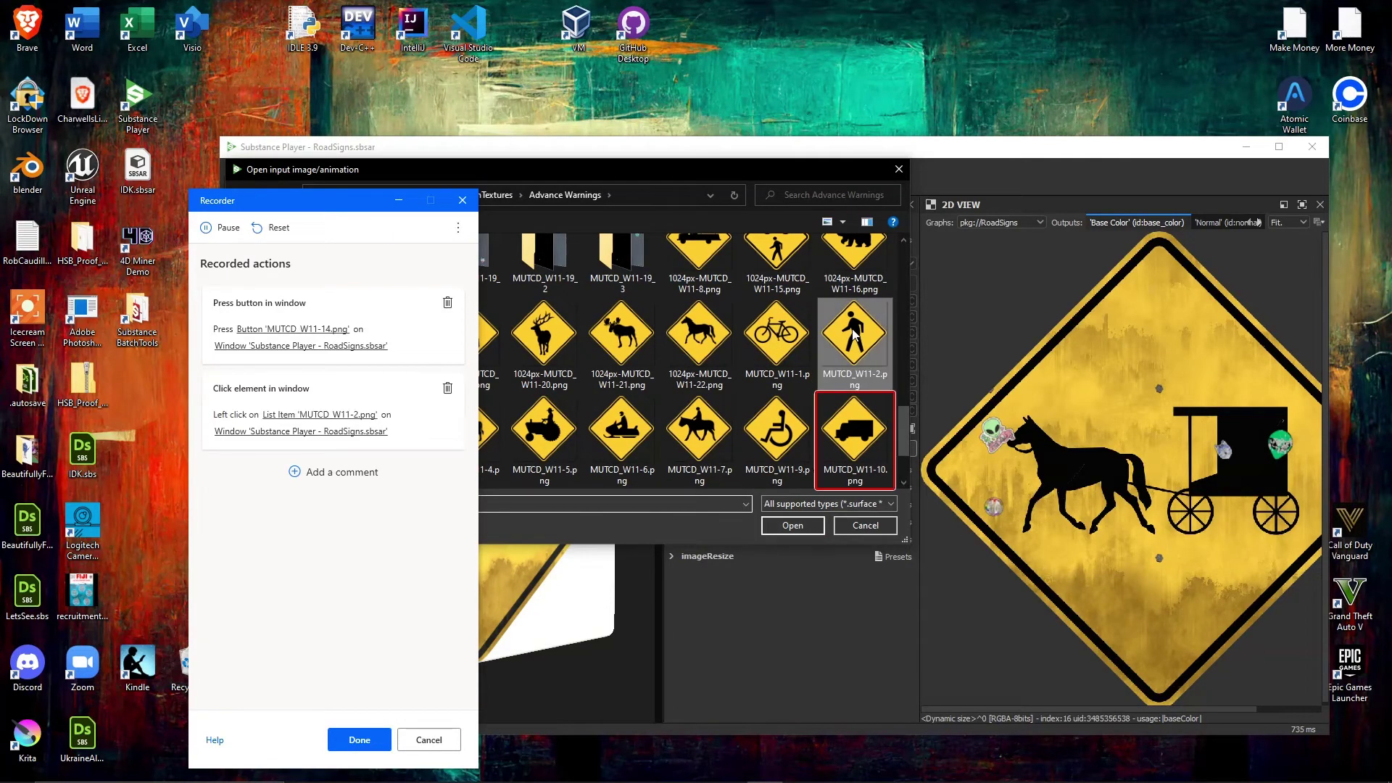
pyautogui.click(791, 526)
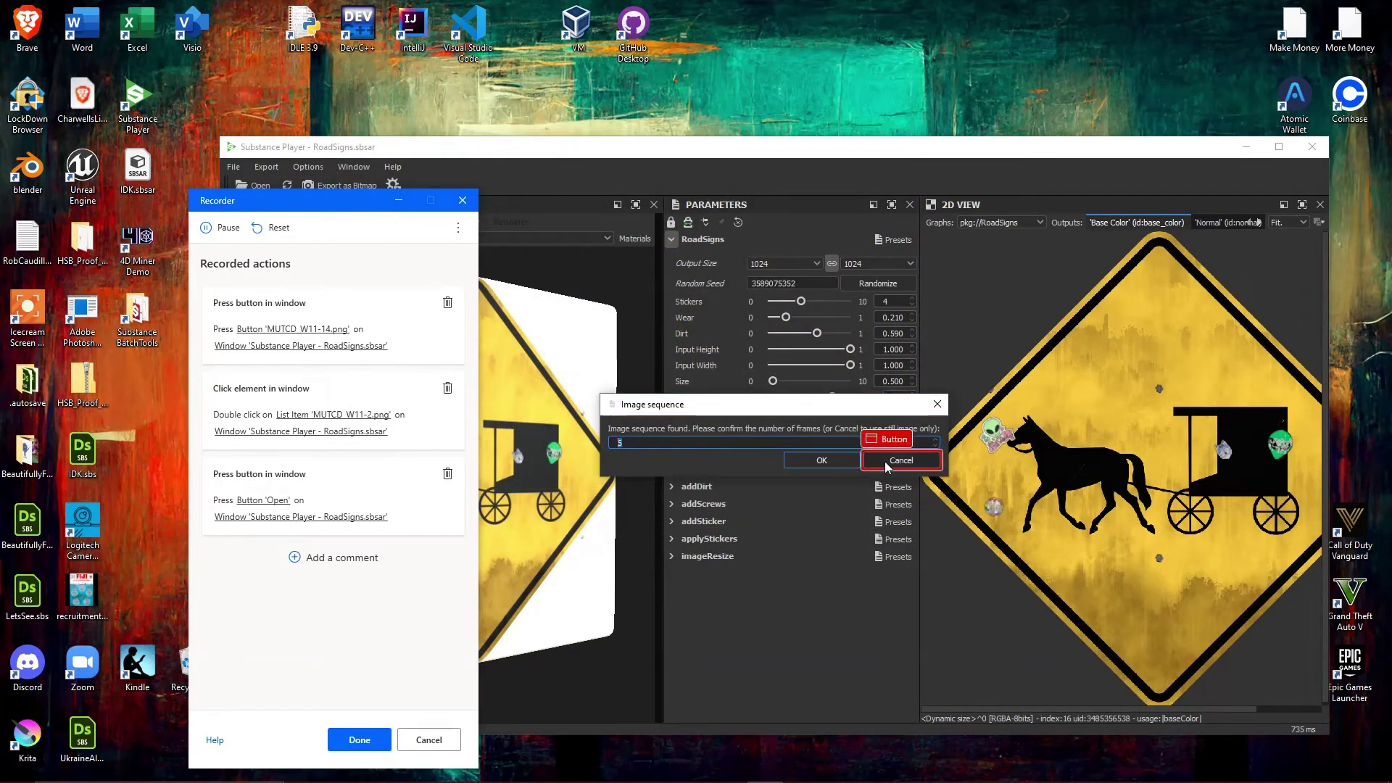
pyautogui.click(901, 461)
pyautogui.click(379, 746)
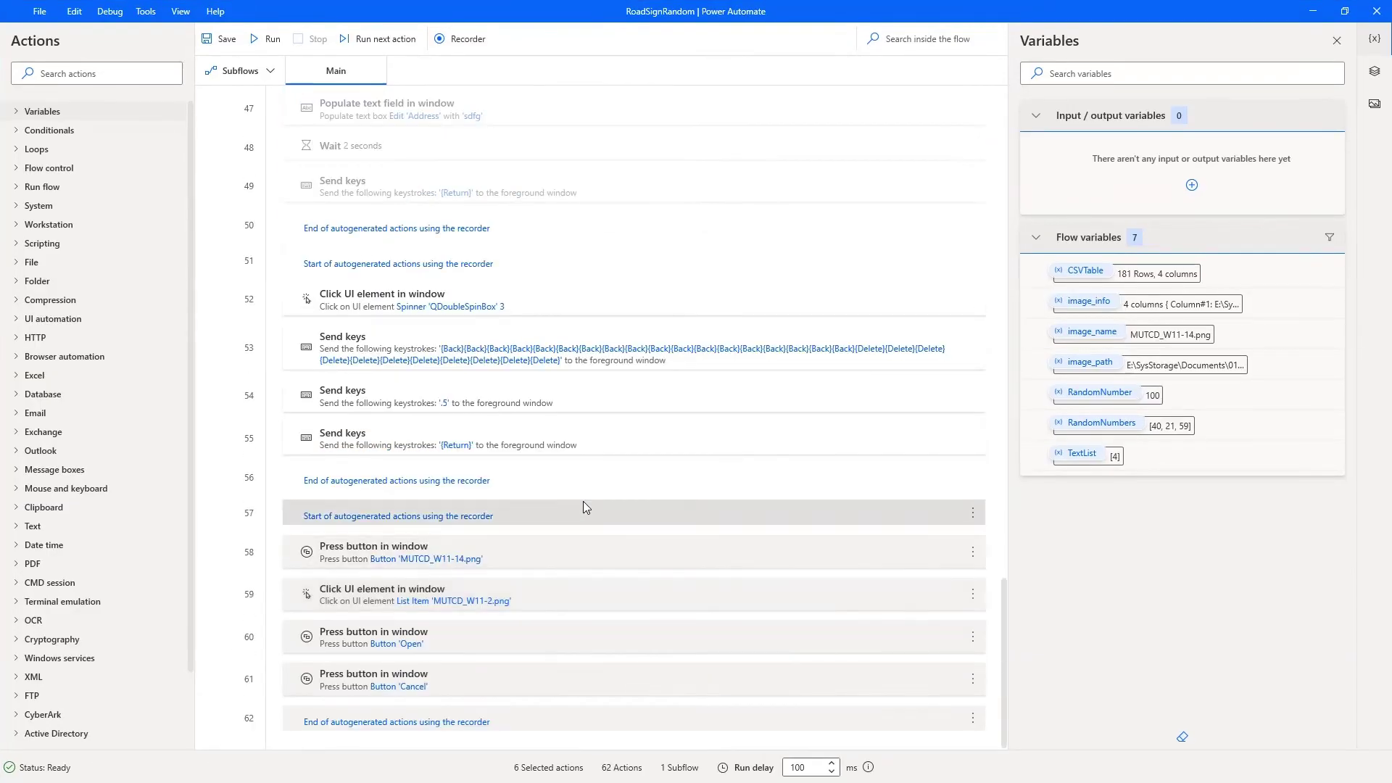
pyautogui.click(575, 549)
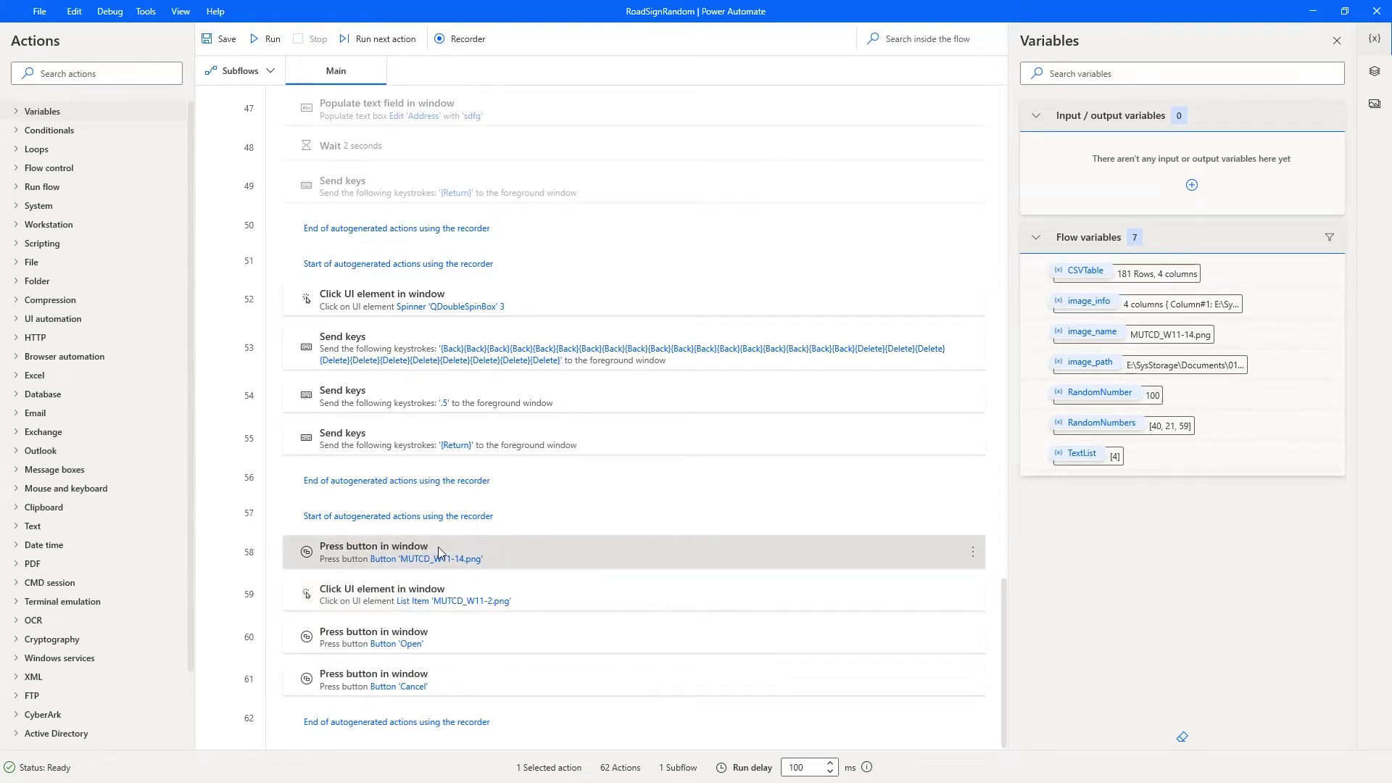
# - Inspect the row 58 Press button action's UI Element dropdown and leave it unchanged
pyautogui.doubleClick(414, 567)
pyautogui.click(783, 367)
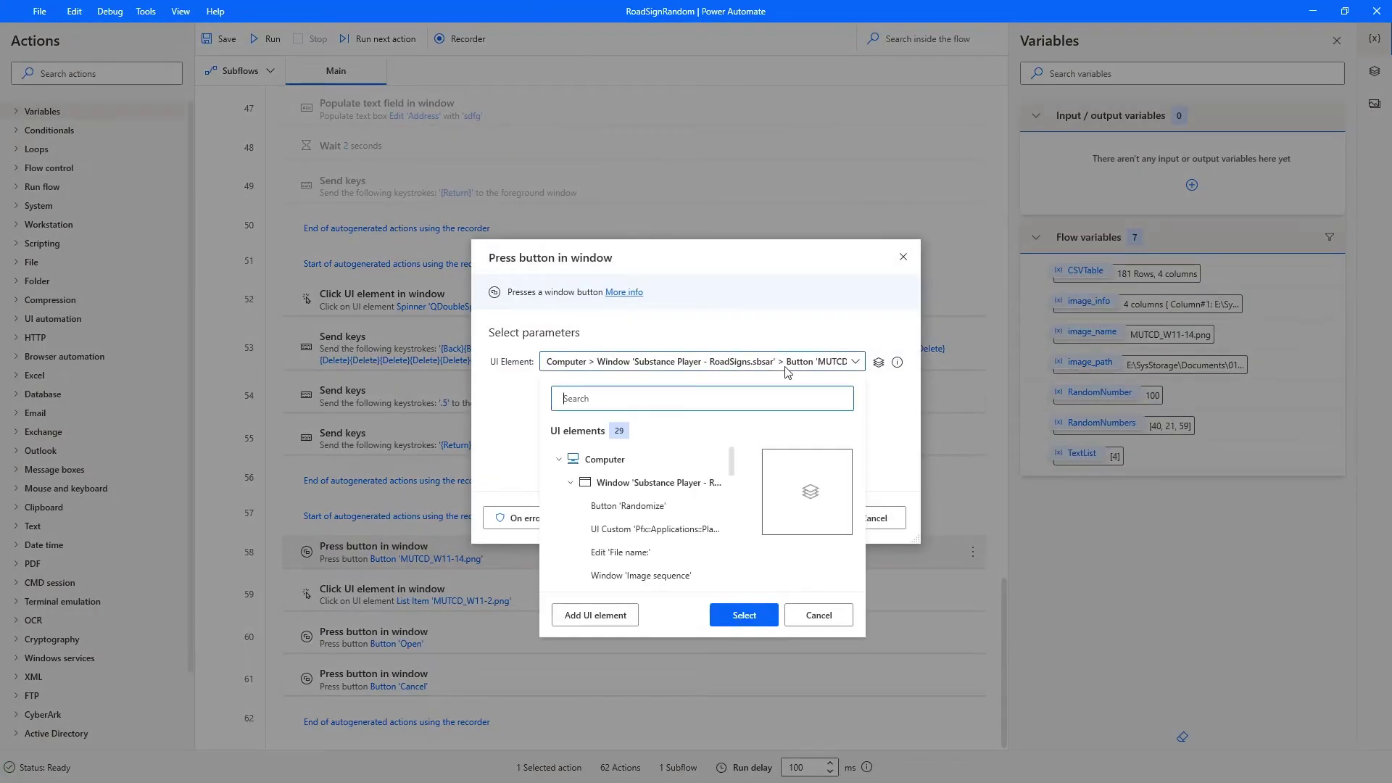
pyautogui.click(832, 367)
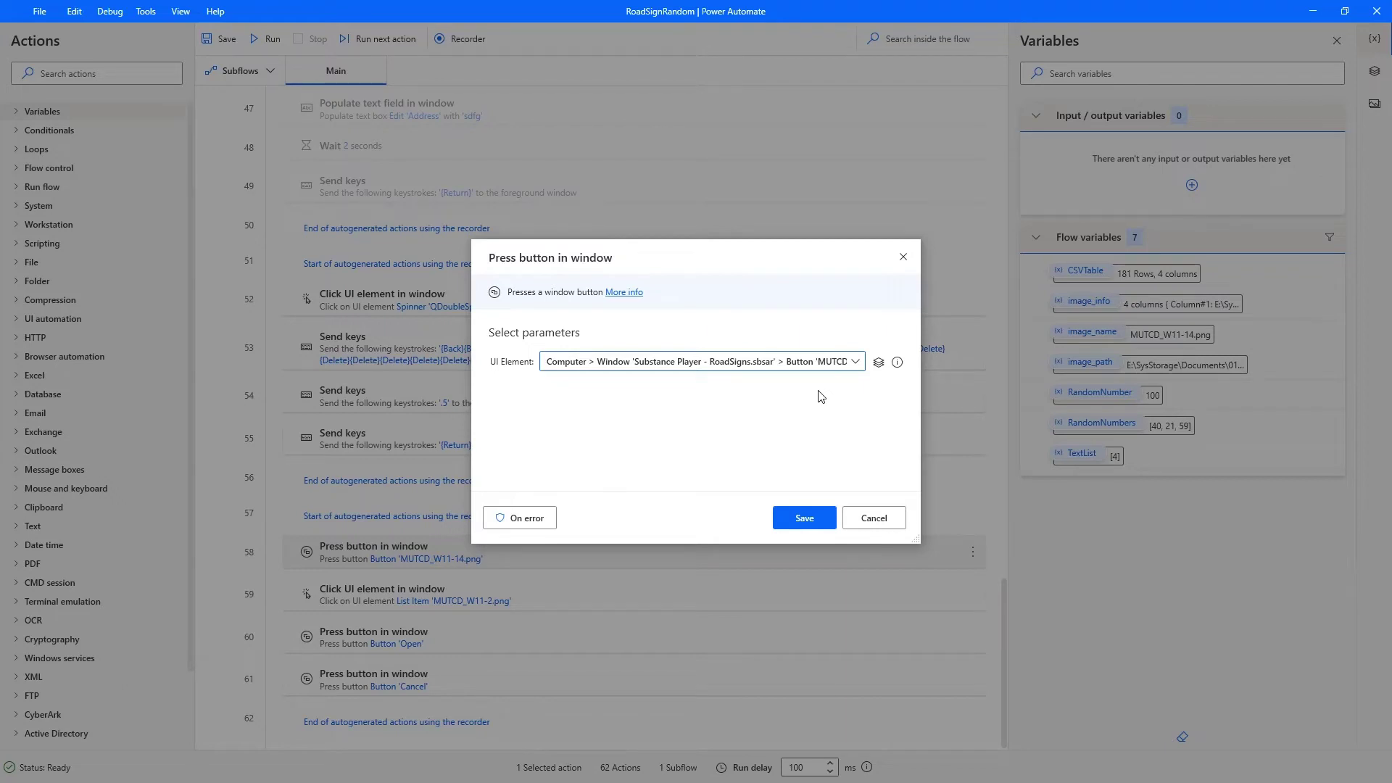
# - Cancel the Press button in window dialog, leaving the image-swap steps unchanged
pyautogui.click(883, 520)
pyautogui.scroll(5, 629, 475)
pyautogui.scroll(2, 630, 479)
pyautogui.scroll(2, 629, 475)
pyautogui.scroll(3, 630, 475)
pyautogui.scroll(3, 608, 473)
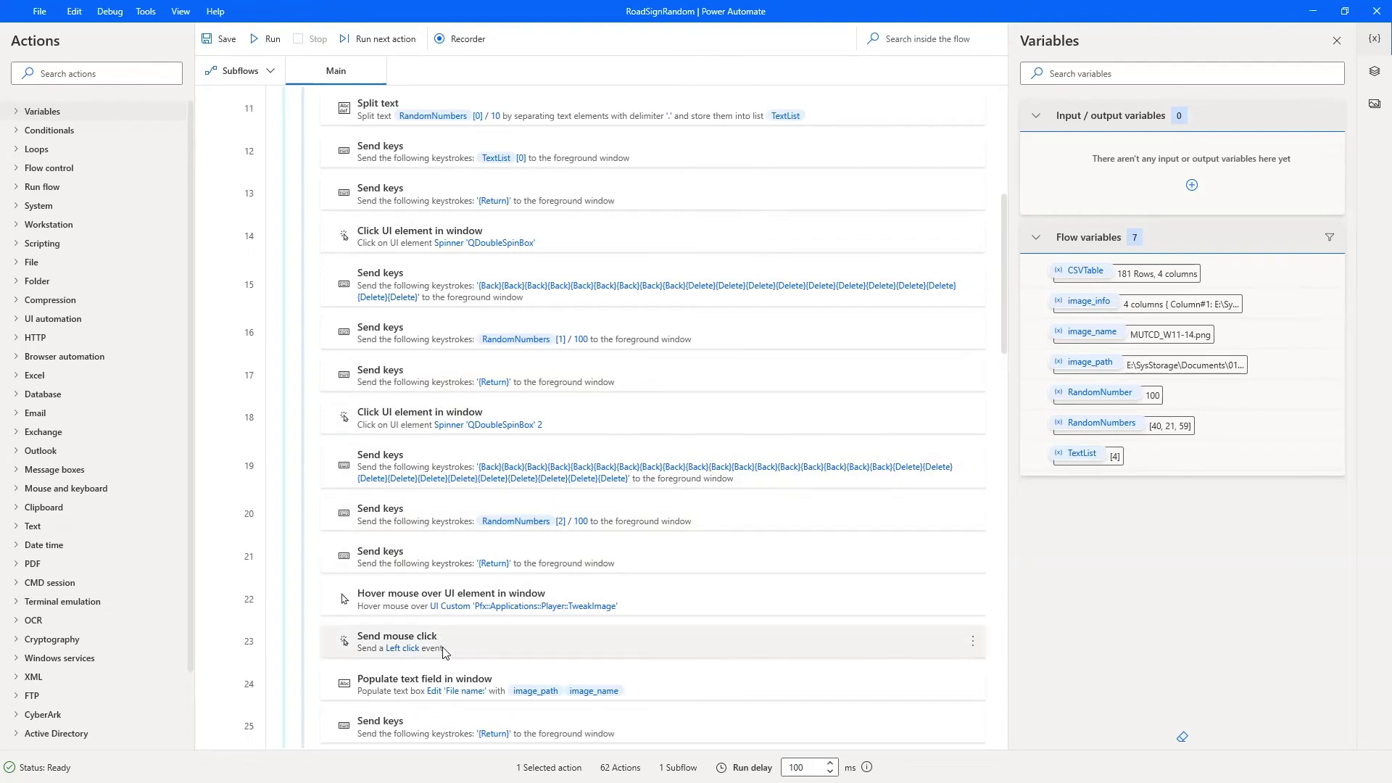
pyautogui.scroll(-2, 446, 652)
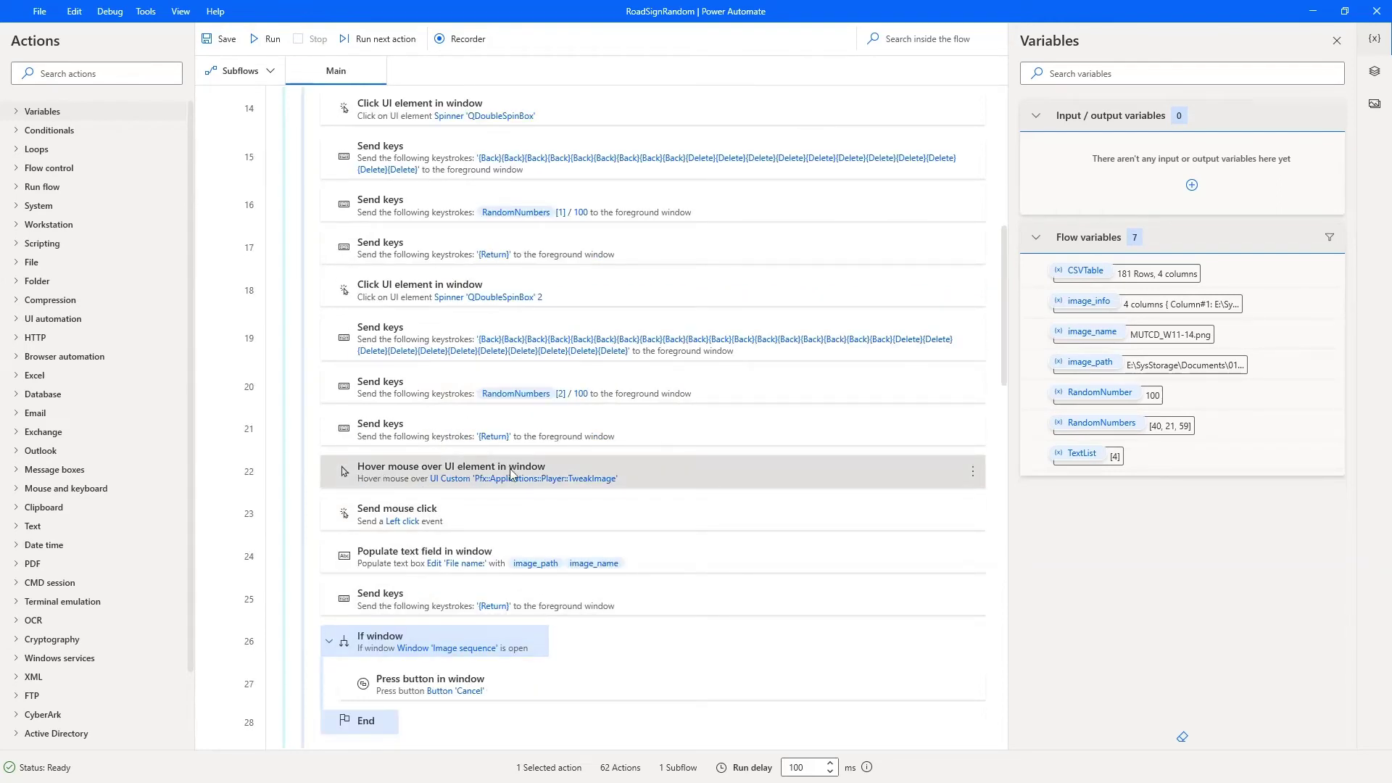
pyautogui.scroll(-3, 512, 518)
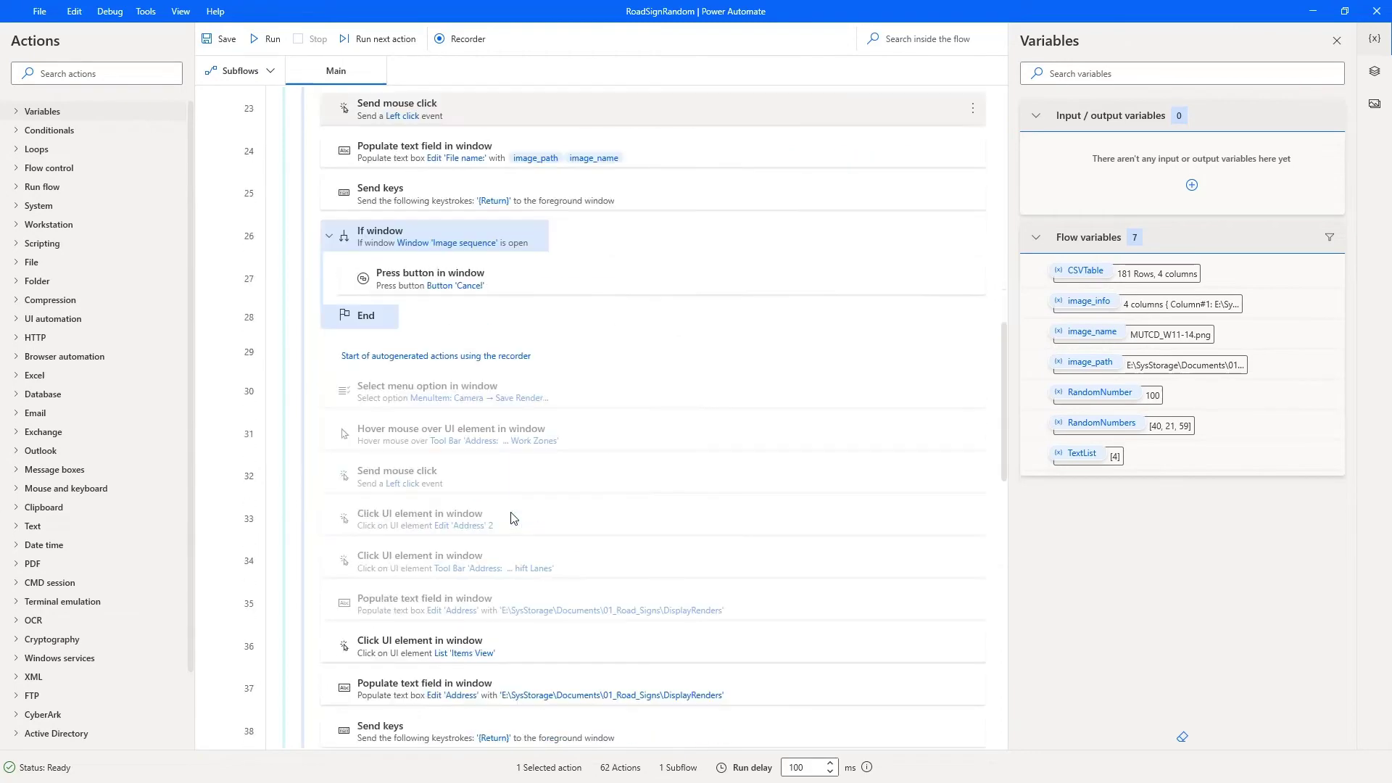
pyautogui.scroll(-4, 512, 518)
pyautogui.scroll(-4, 511, 518)
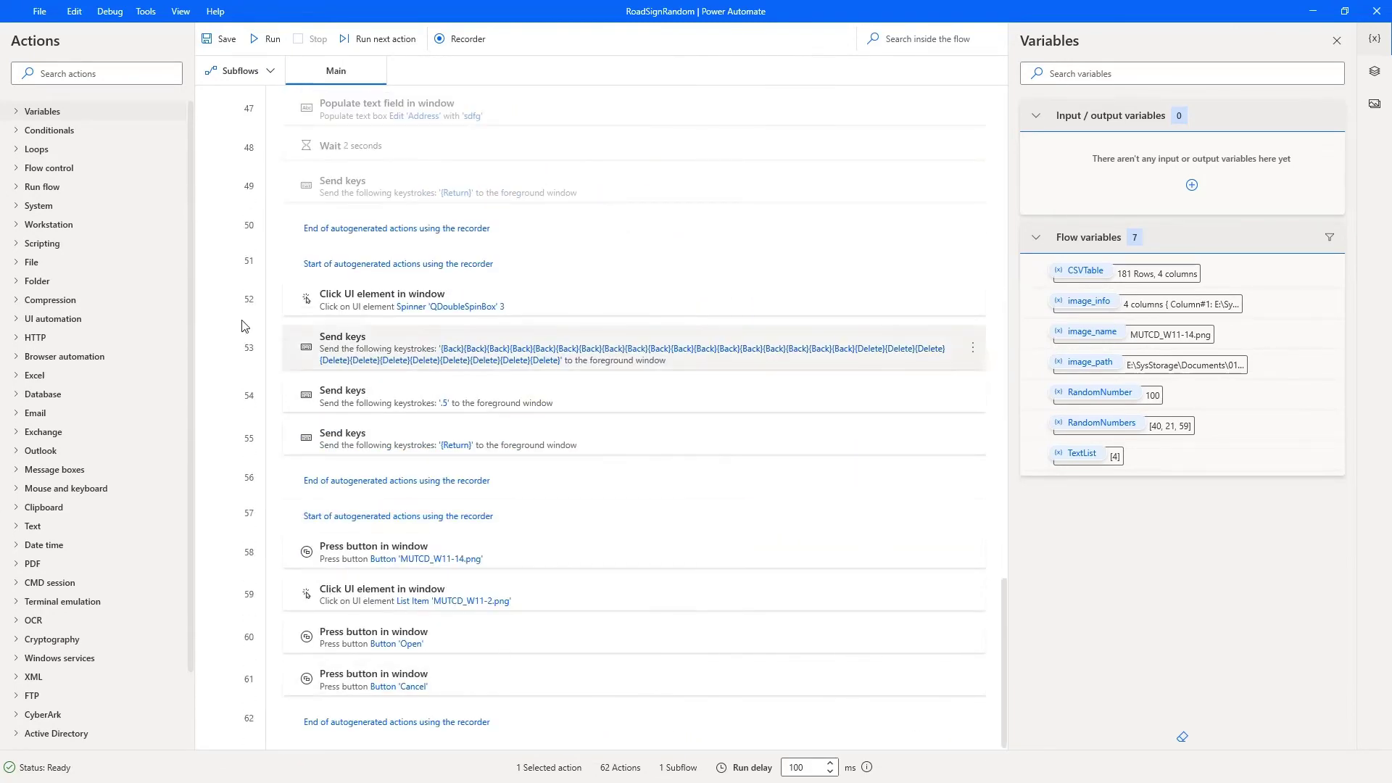
# - Add a Hover mouse over UI element action to the flow and start picking its target
pyautogui.click(98, 75)
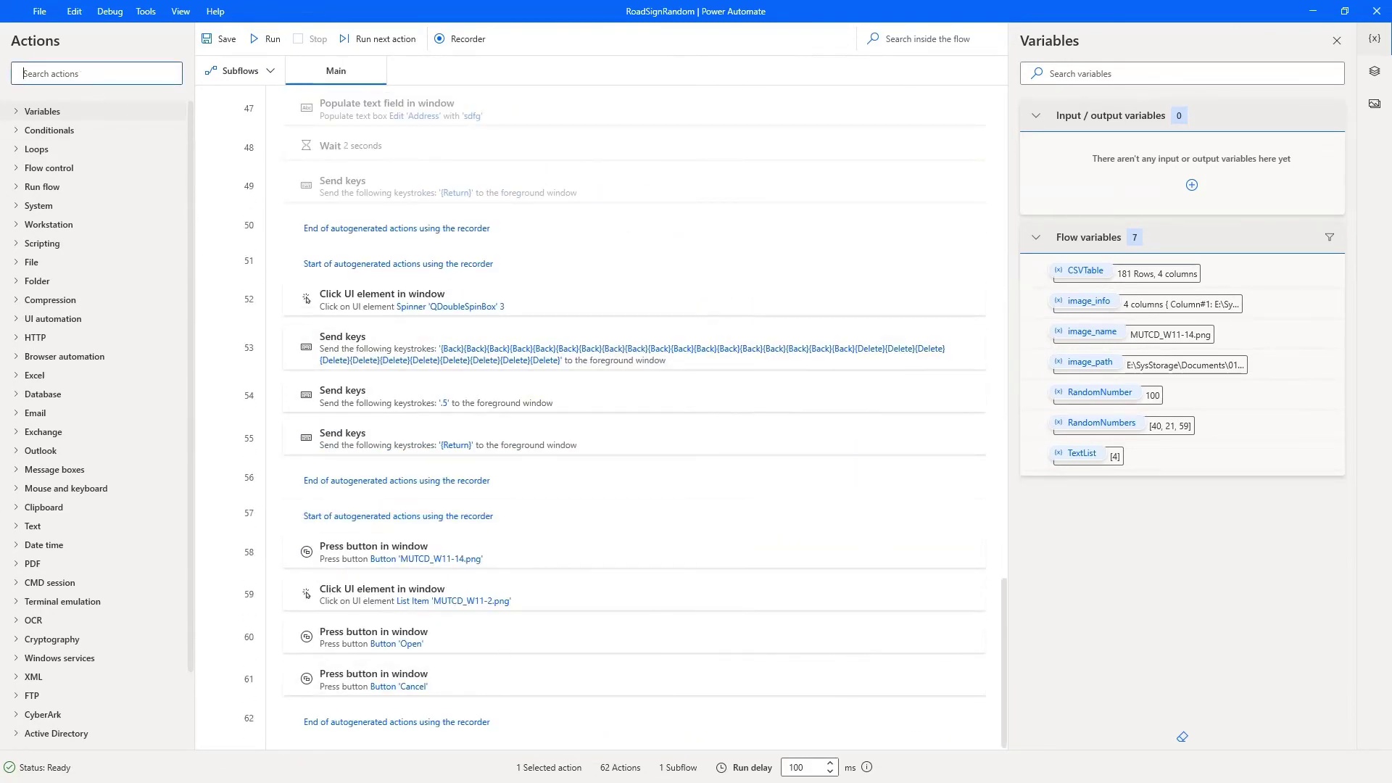
pyautogui.write('lover')
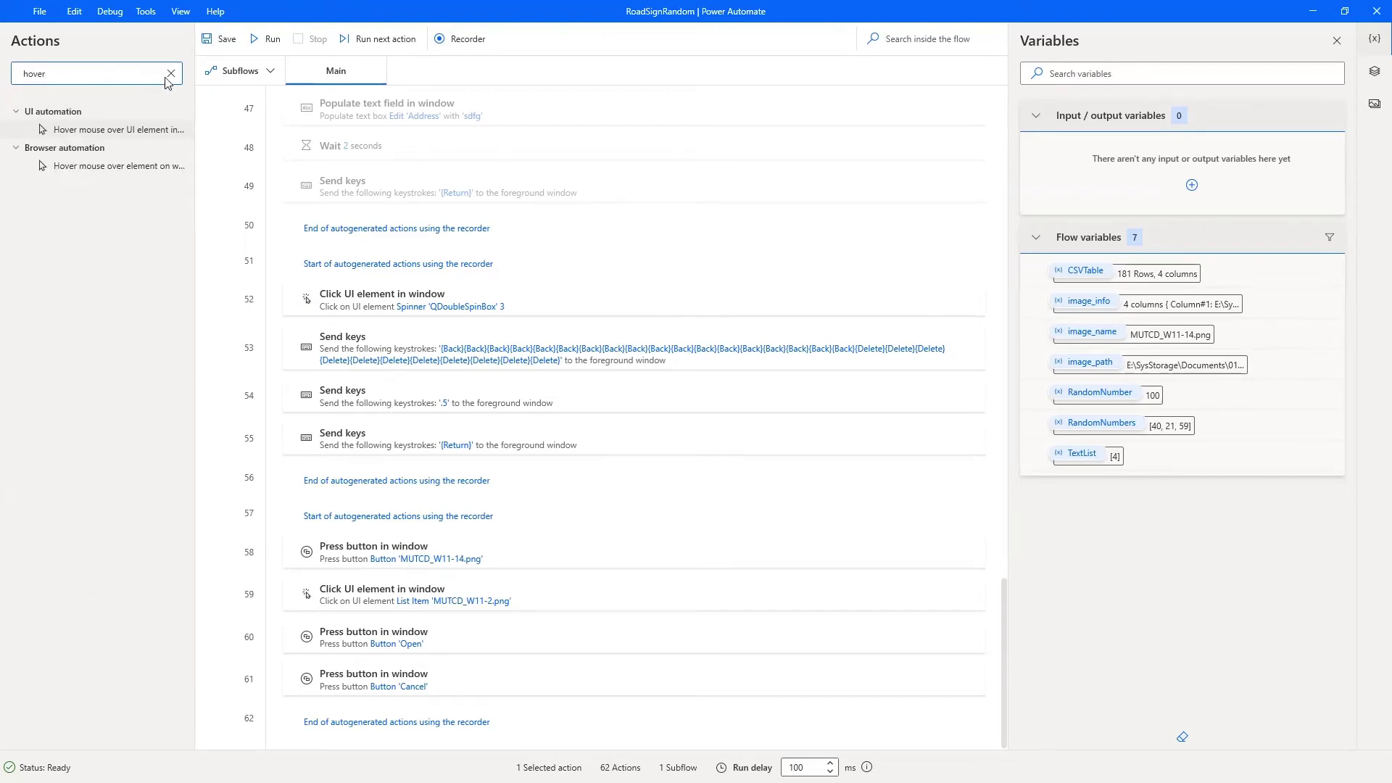
pyautogui.moveTo(113, 130); pyautogui.dragTo(468, 748)
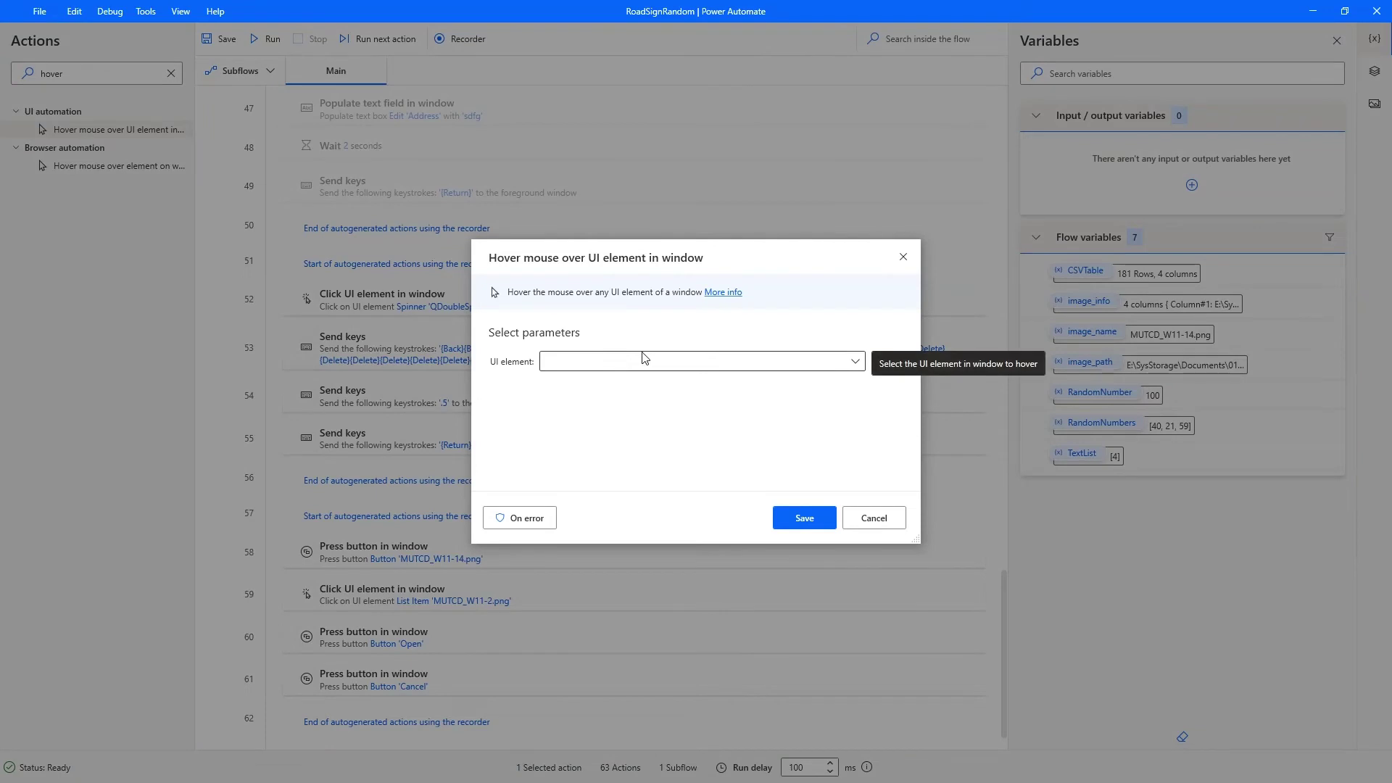
pyautogui.click(643, 360)
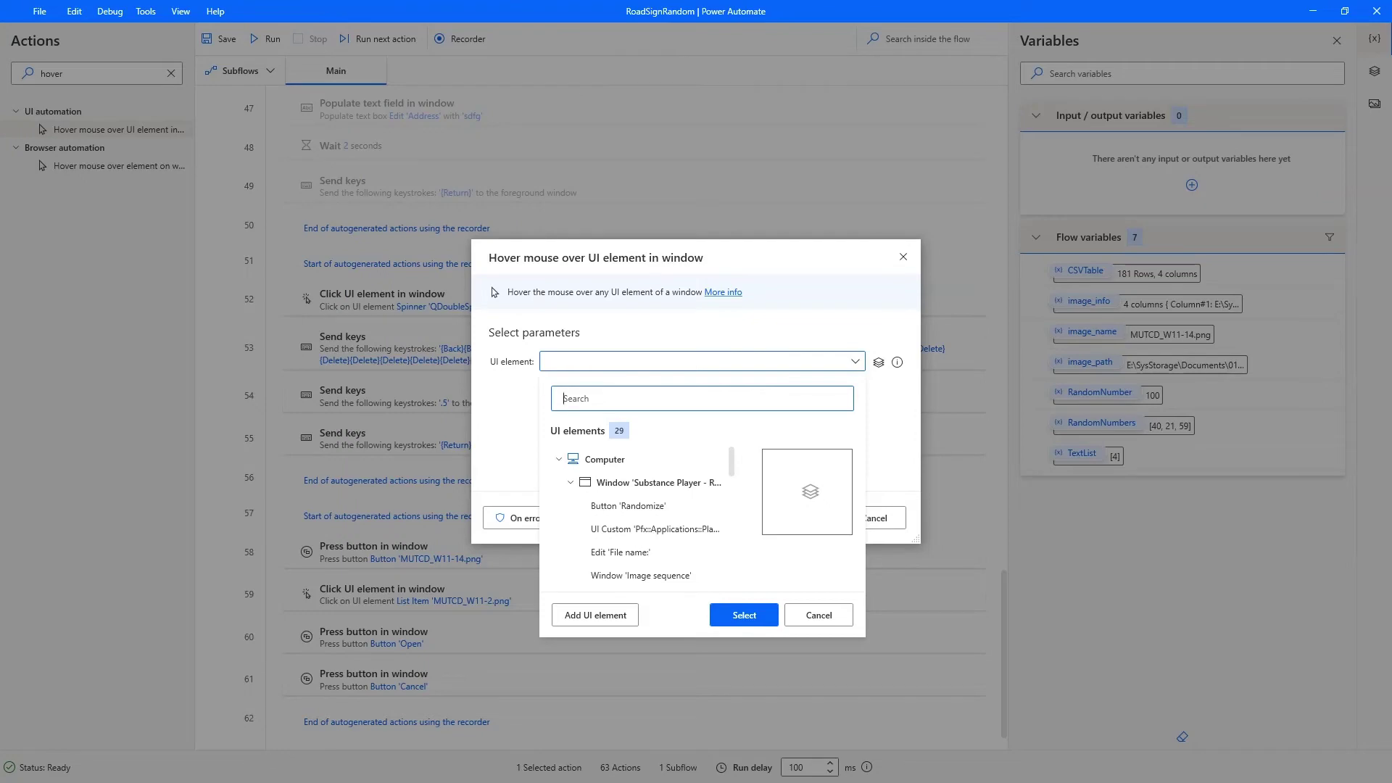
pyautogui.click(595, 614)
# - Bring the Substance Player window alongside and restart the UI element capture with the picker moved aside
pyautogui.moveTo(816, 144)
pyautogui.mouseDown()
pyautogui.moveTo(504, 142)
pyautogui.moveTo(0, 65)
pyautogui.mouseUp()
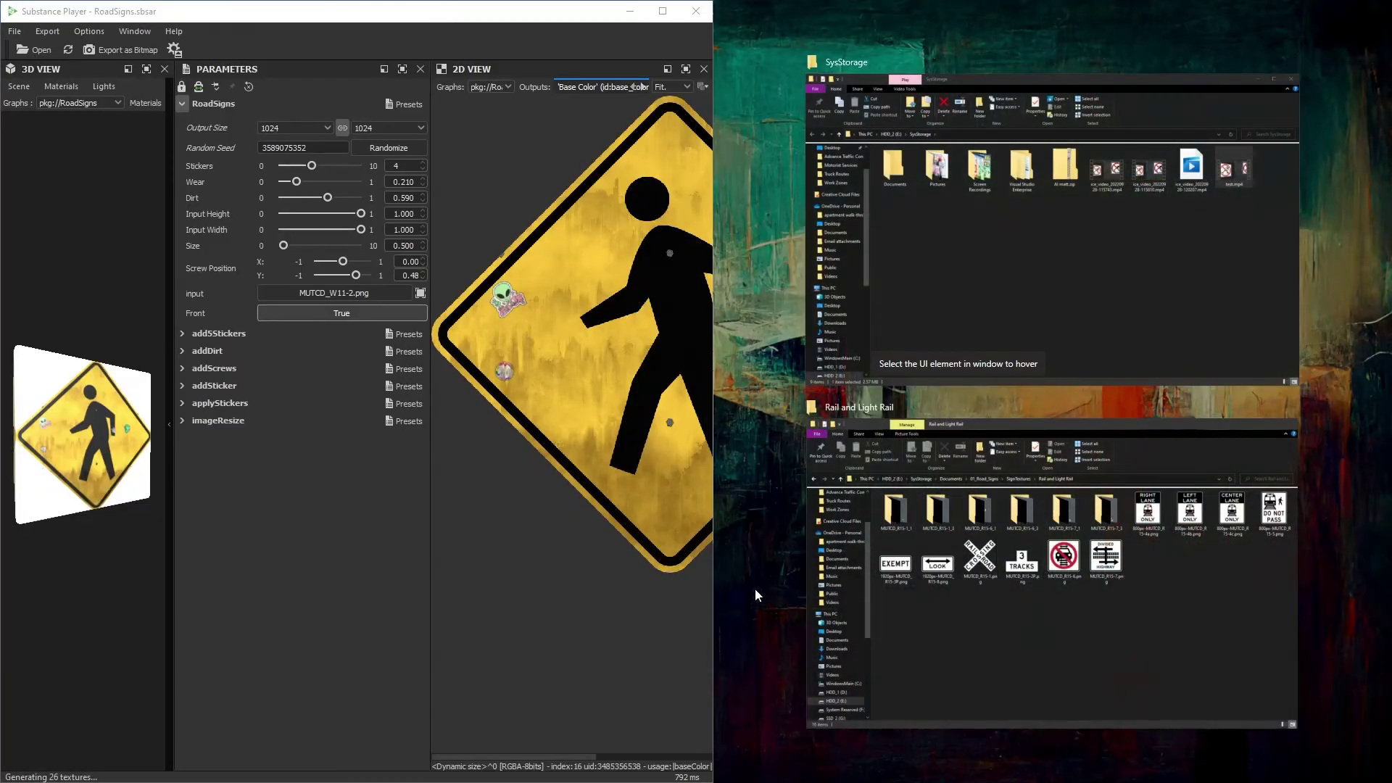
pyautogui.click(755, 588)
pyautogui.press('Escape')
pyautogui.doubleClick(1113, 19)
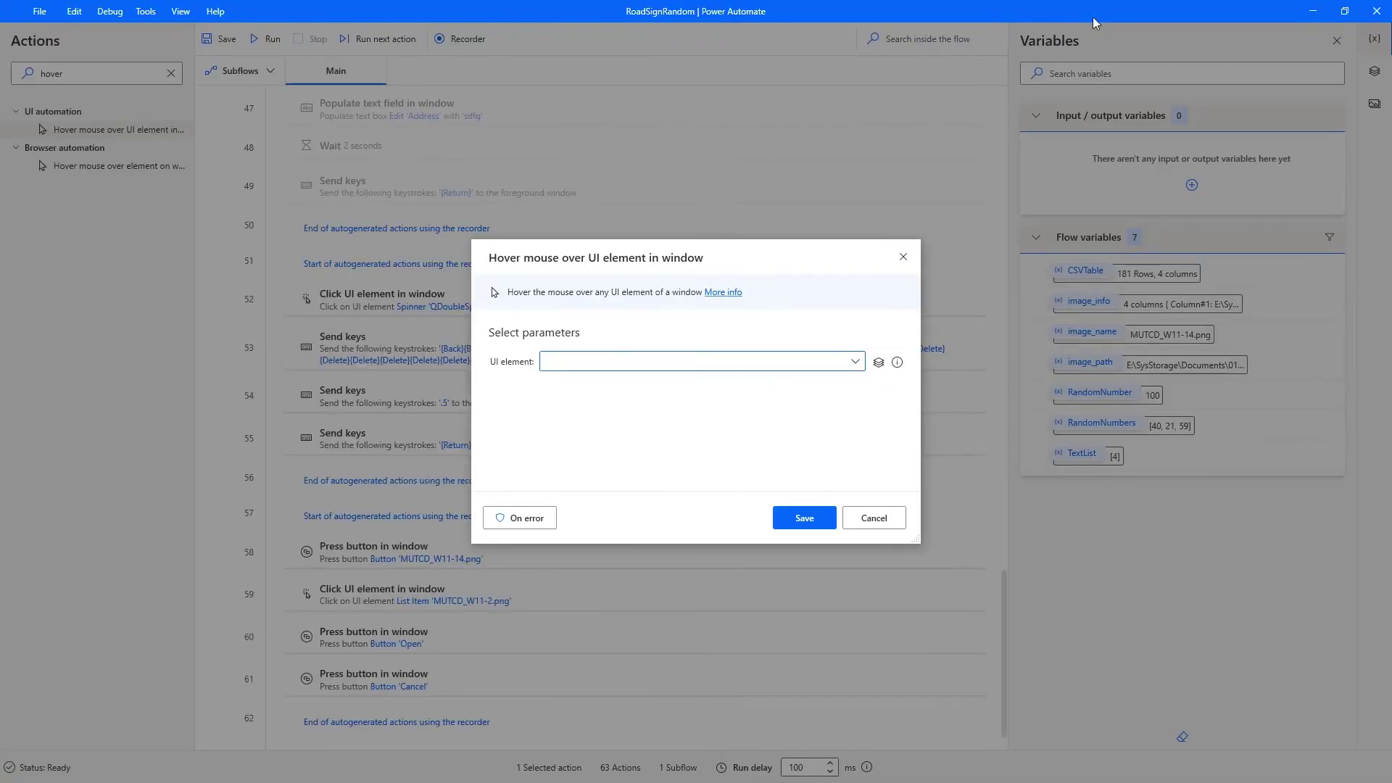
pyautogui.click(843, 362)
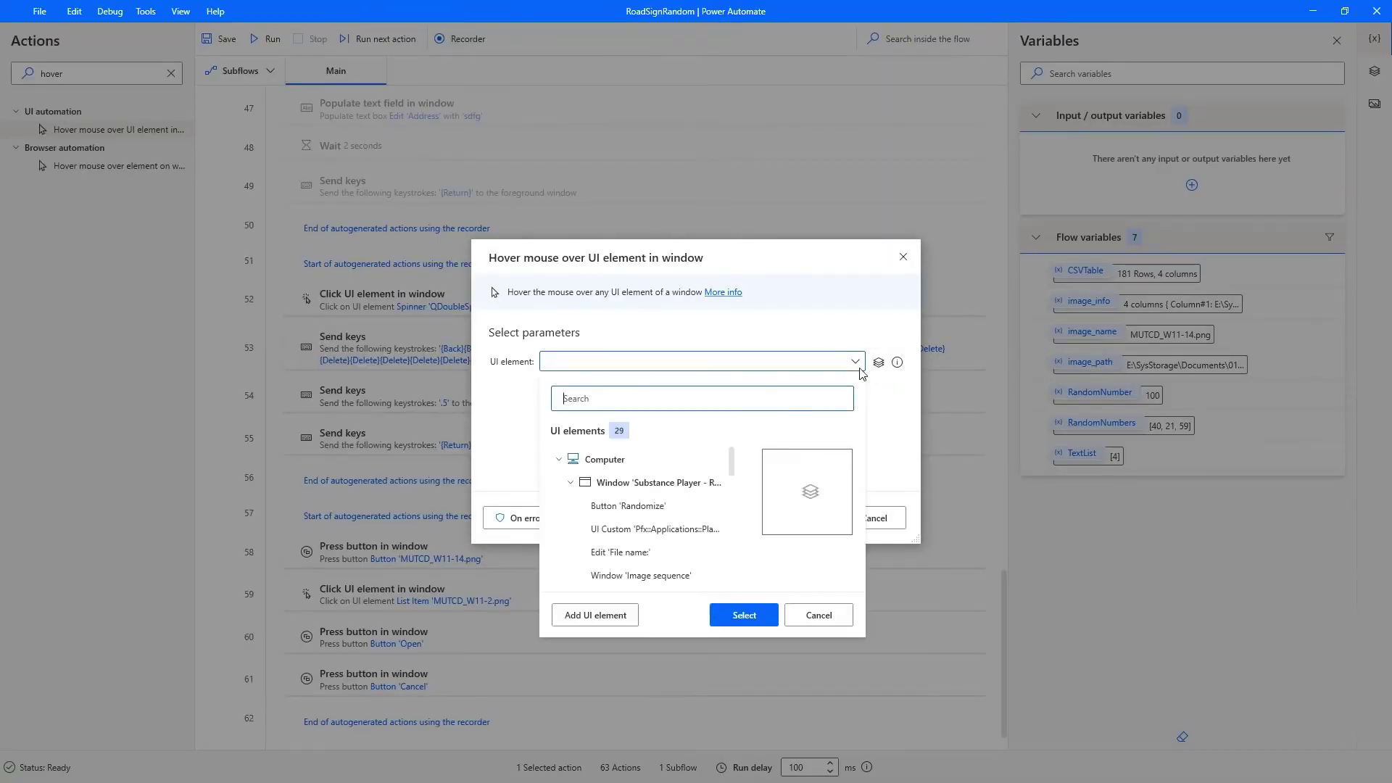
pyautogui.click(622, 616)
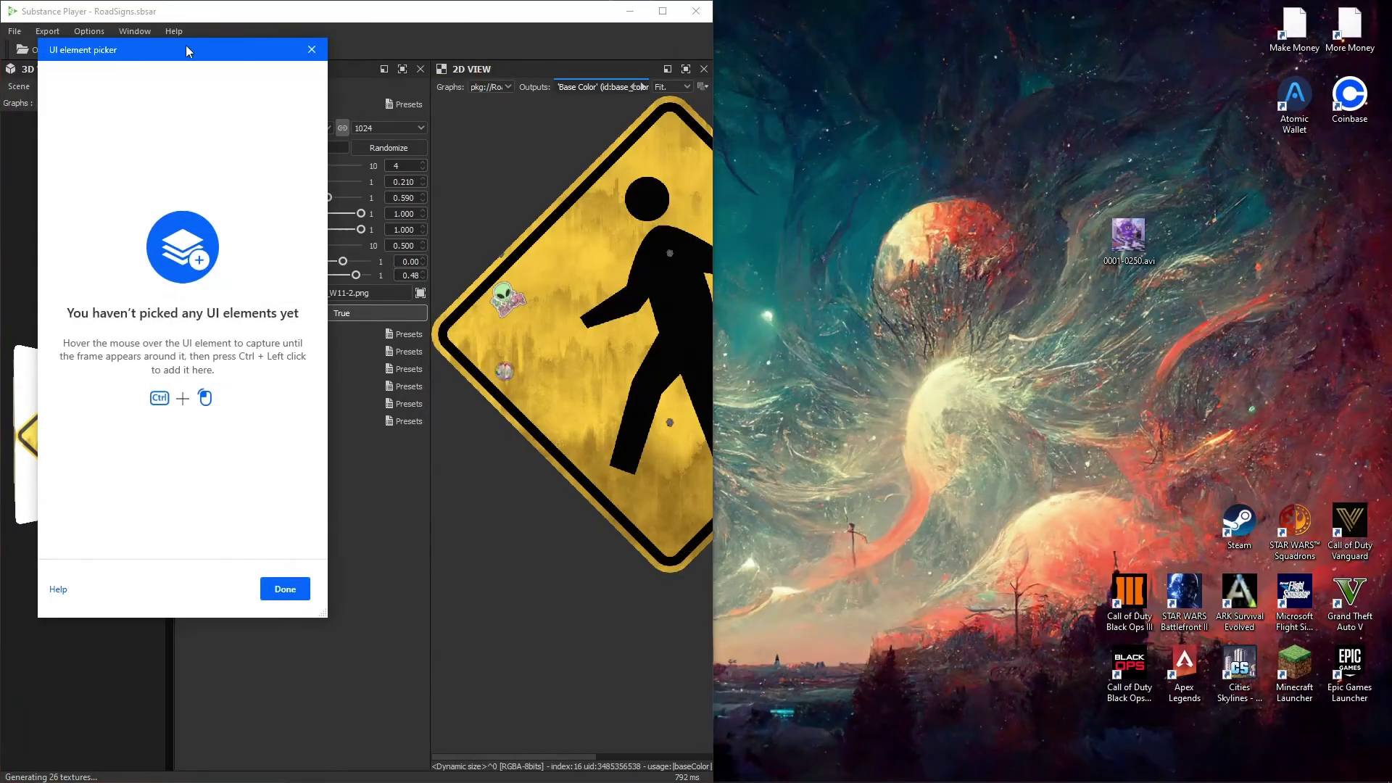
pyautogui.moveTo(191, 48); pyautogui.dragTo(1028, 102)
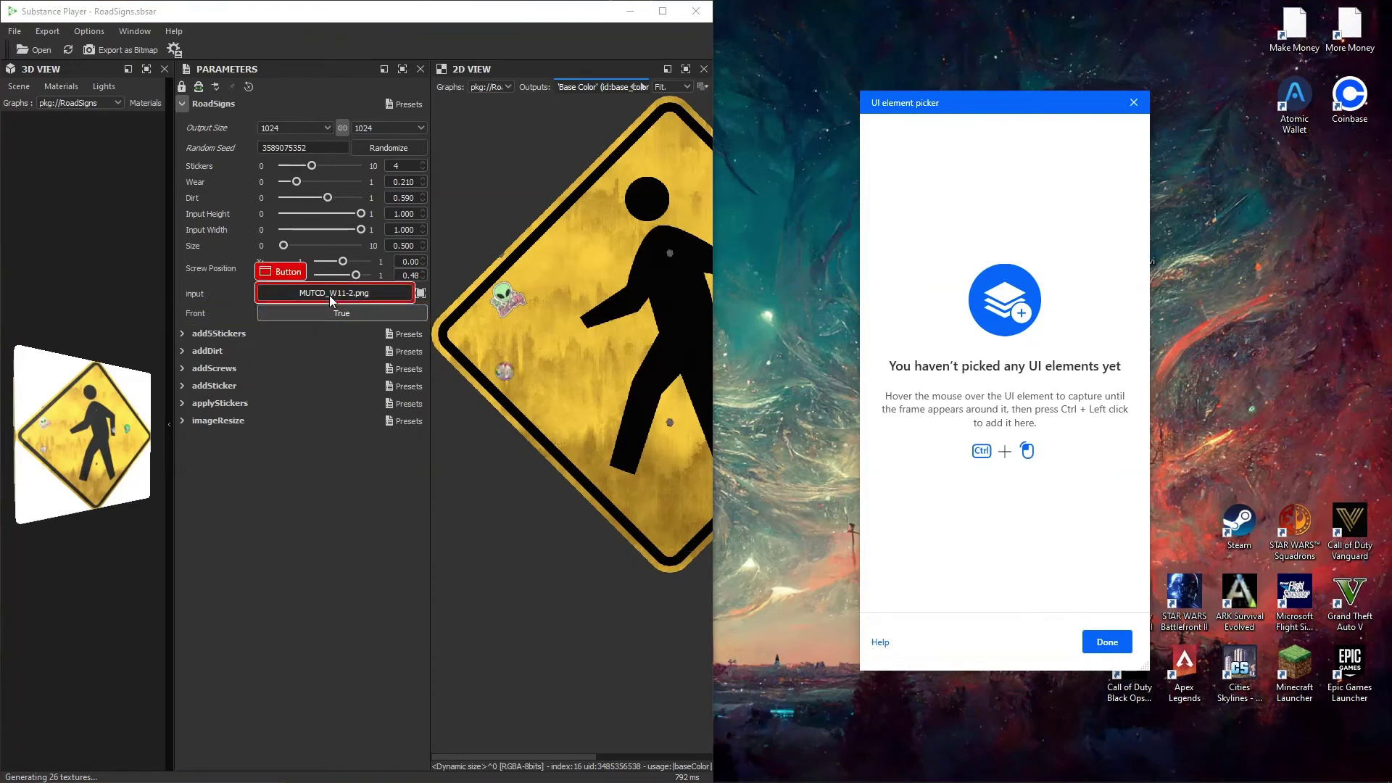
# - Capture Substance Player's input image row as the hover target and save the action
pyautogui.keyDown('ctrl'); pyautogui.click(249, 293); pyautogui.keyUp('ctrl')
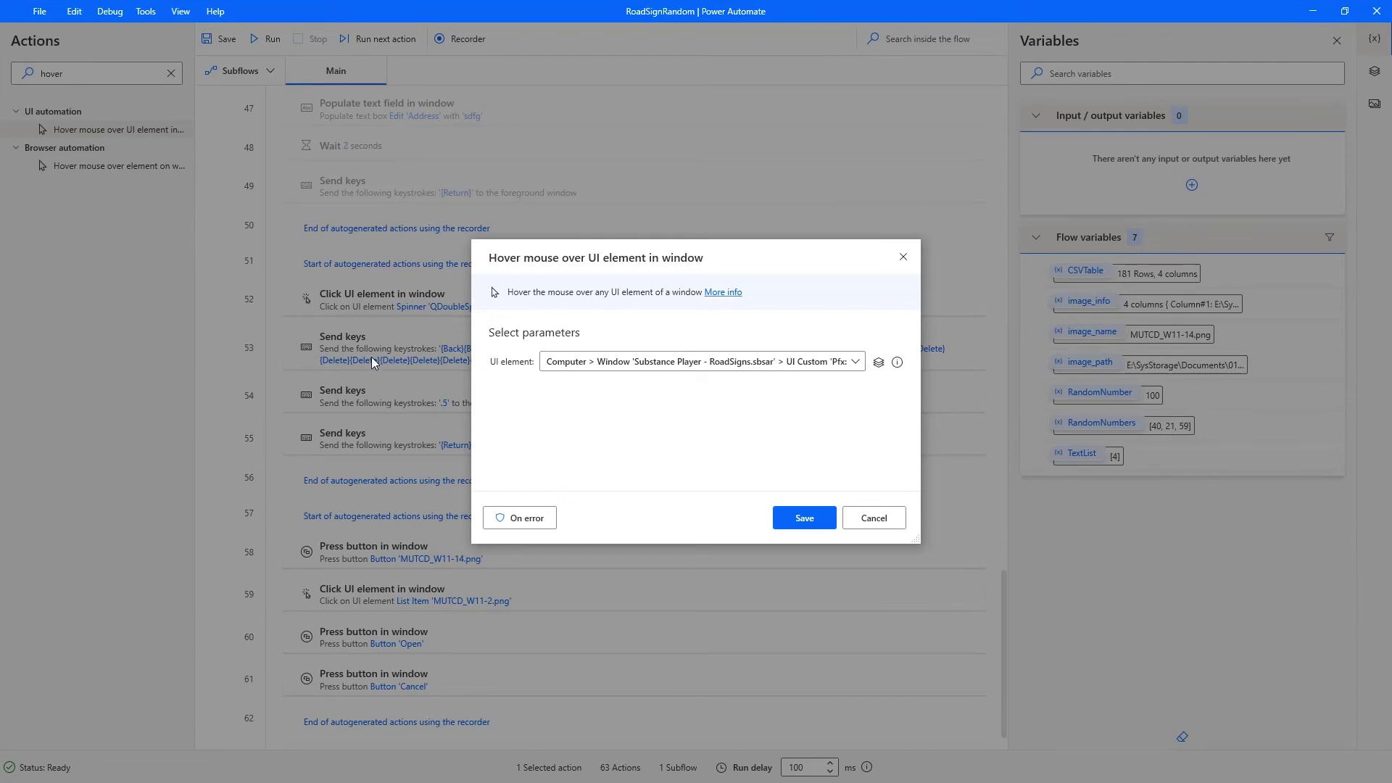
pyautogui.click(799, 527)
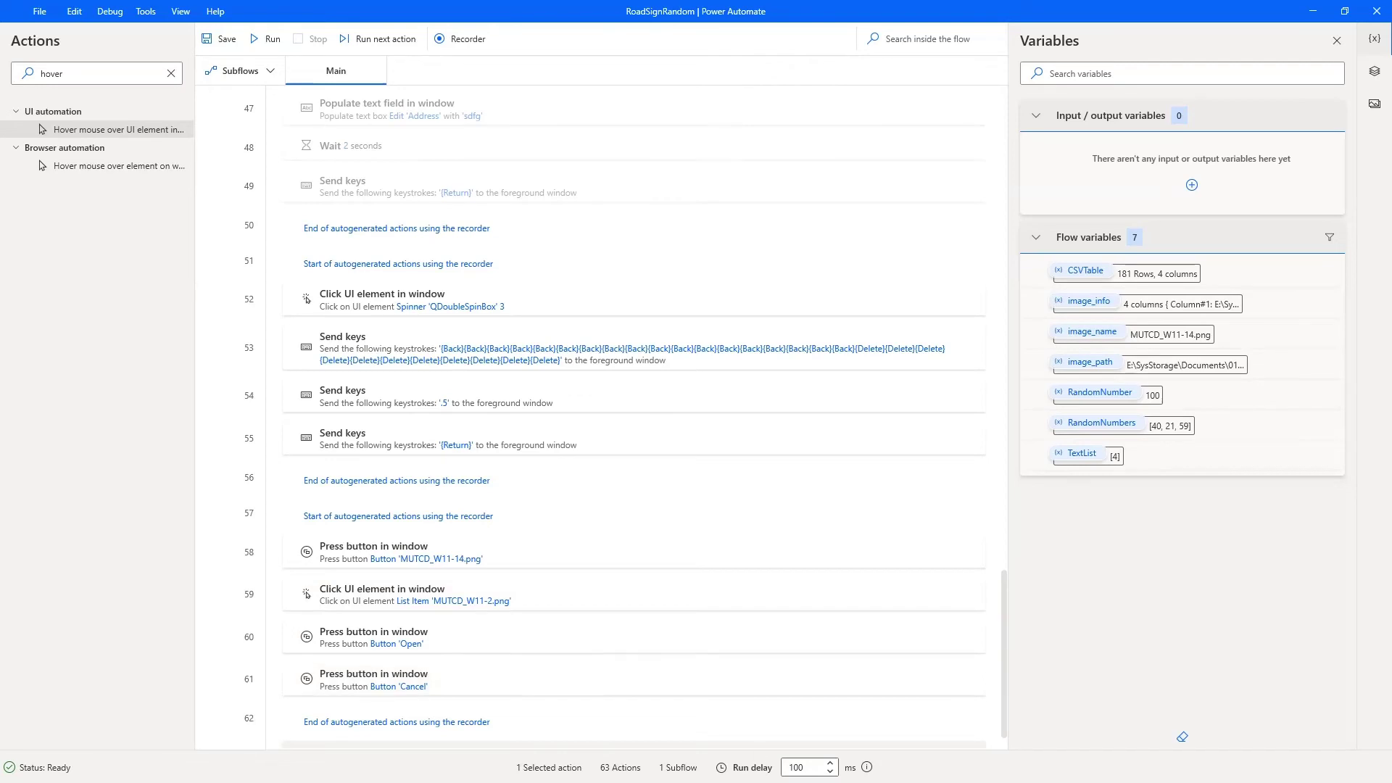
pyautogui.hotkey('alt', 'Tab')
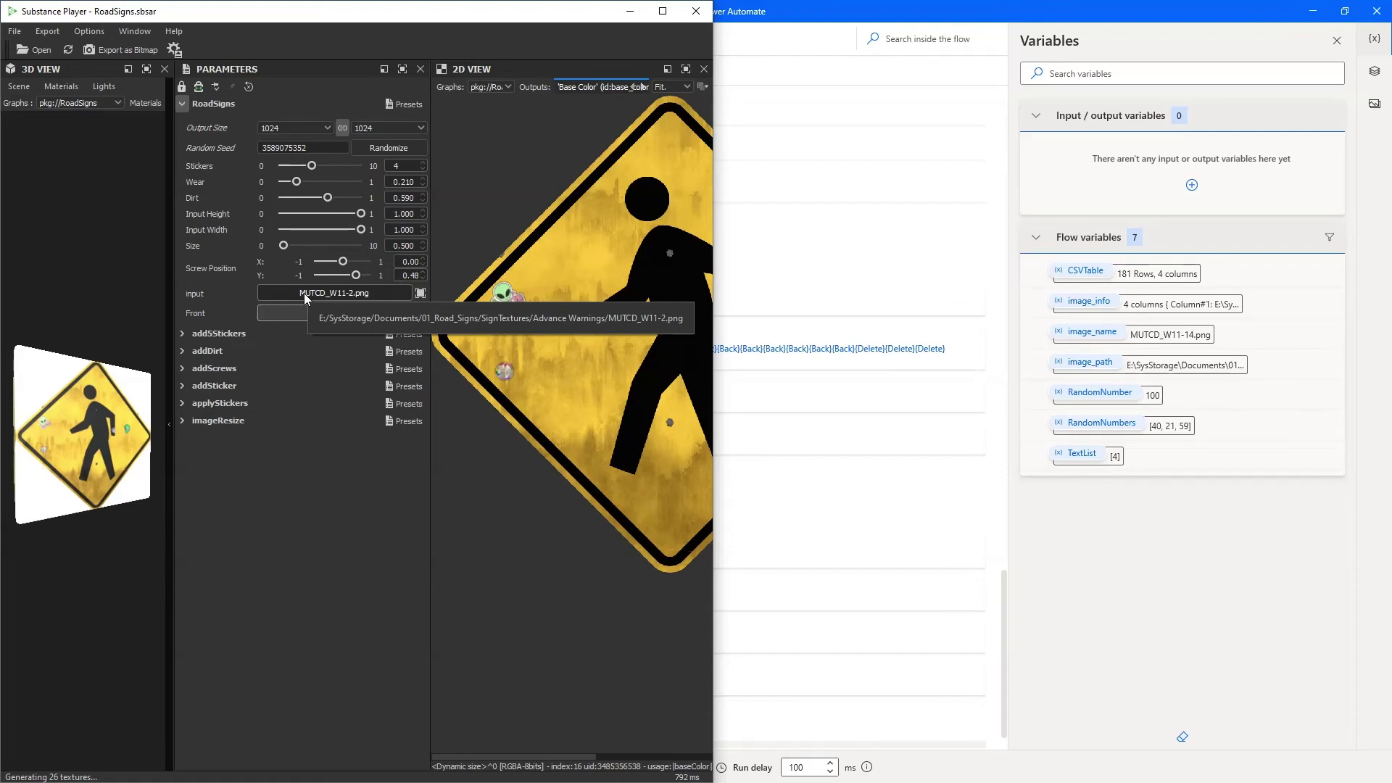
pyautogui.click(838, 490)
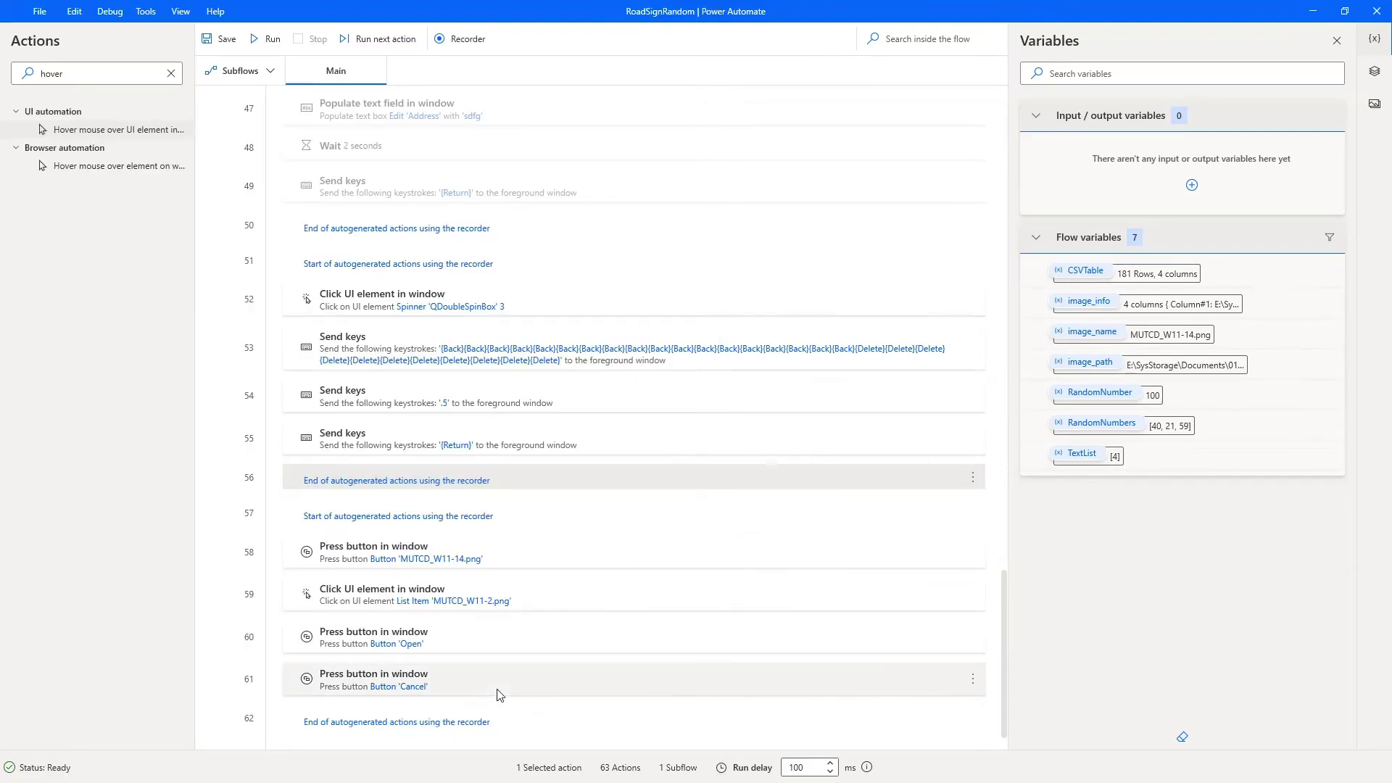
pyautogui.click(100, 83)
pyautogui.write('send mou')
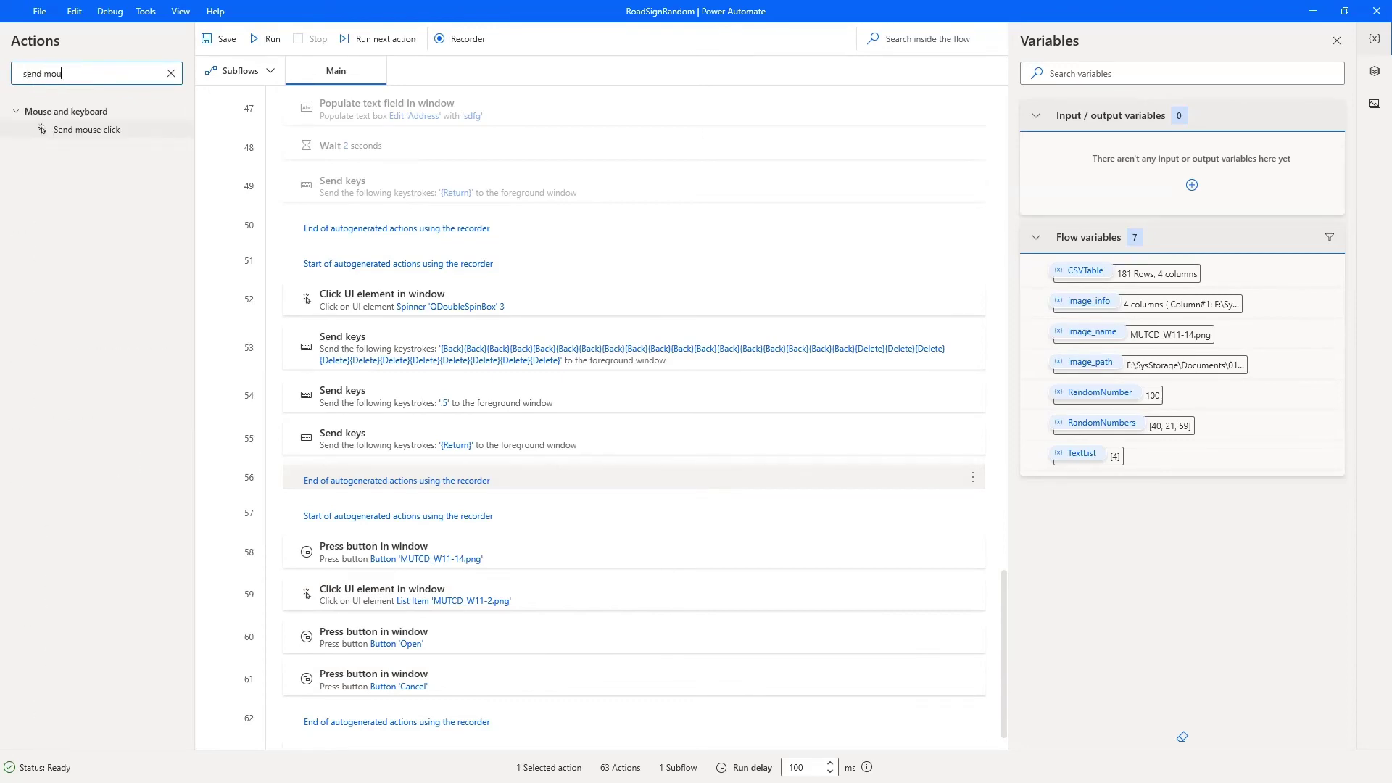
pyautogui.moveTo(124, 132)
pyautogui.mouseDown()
pyautogui.moveTo(596, 438)
pyautogui.moveTo(724, 630)
pyautogui.moveTo(677, 573)
pyautogui.moveTo(608, 327)
pyautogui.moveTo(593, 409)
pyautogui.moveTo(604, 544)
pyautogui.moveTo(549, 740)
pyautogui.moveTo(545, 345)
pyautogui.mouseUp()
pyautogui.click(883, 522)
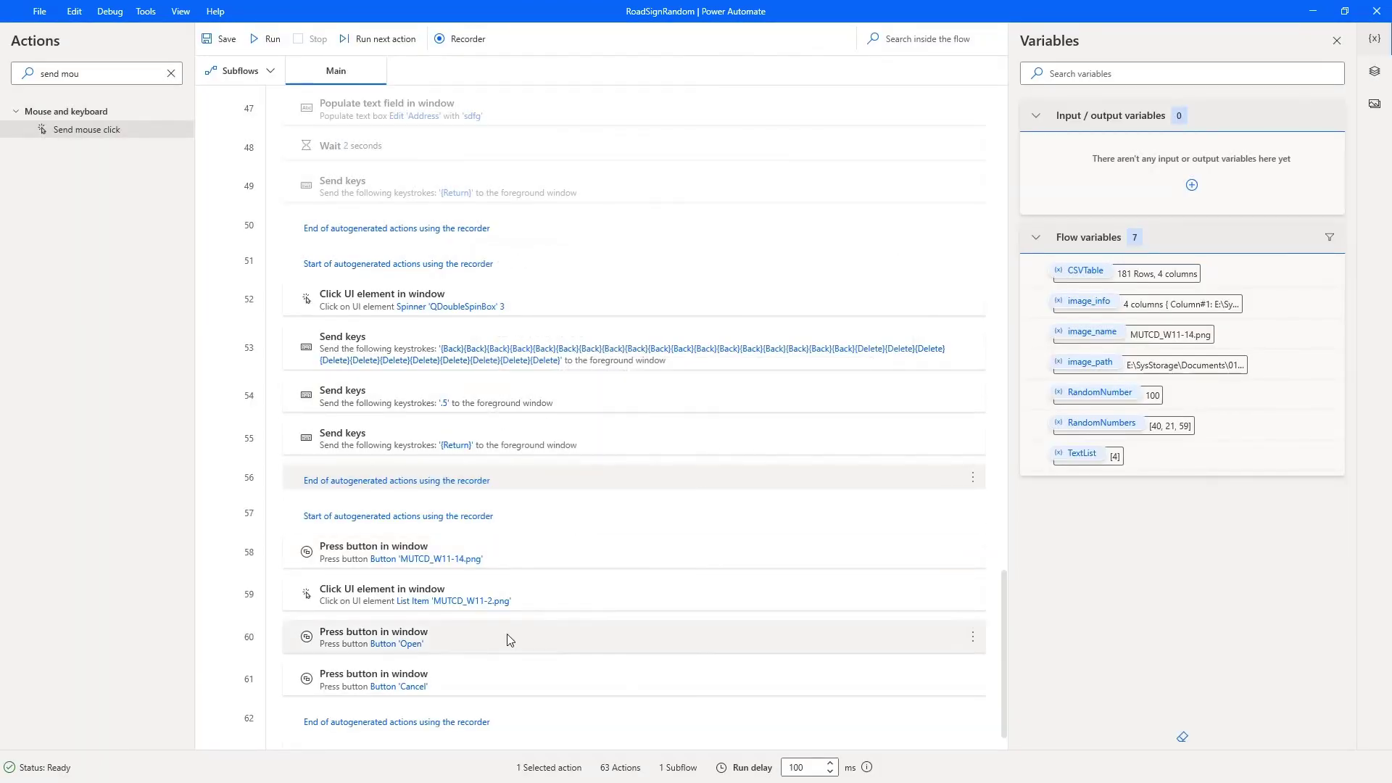
pyautogui.click(437, 404)
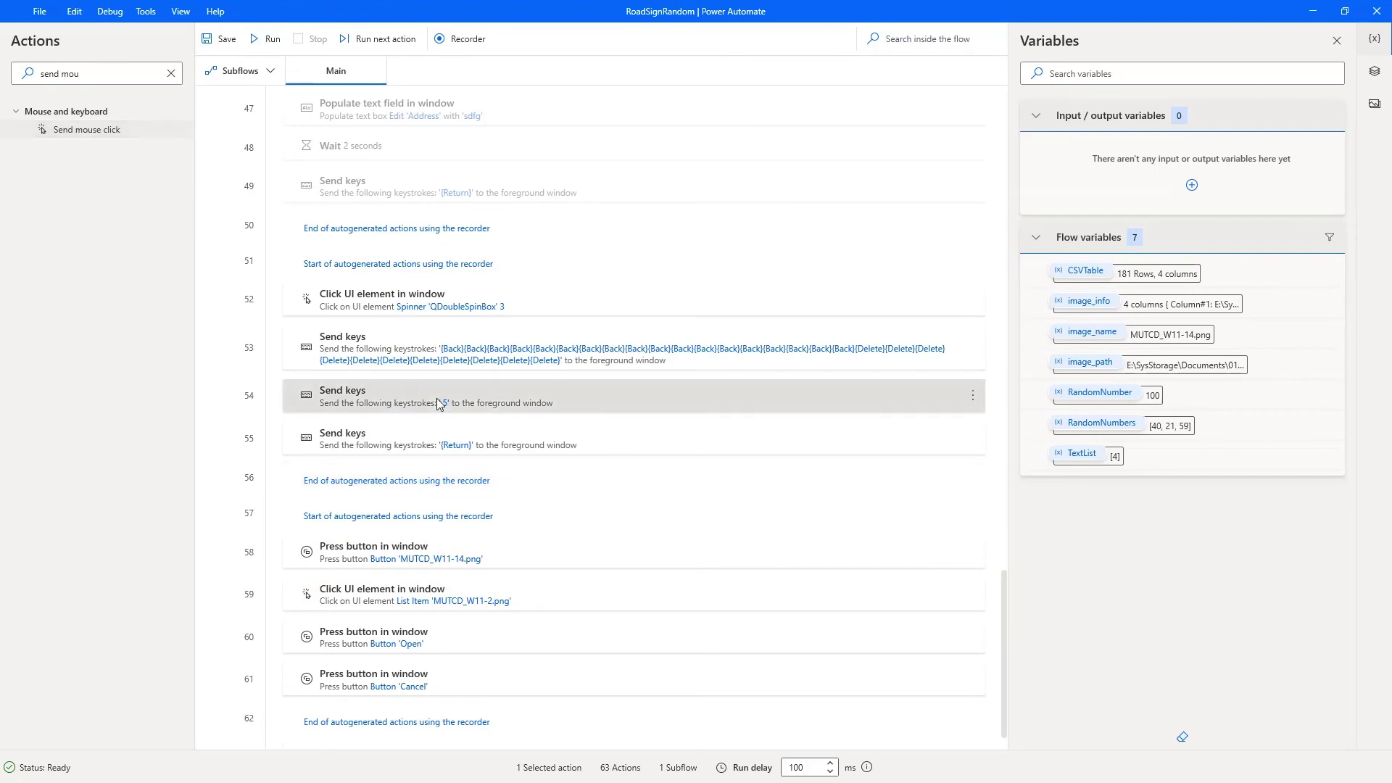
# - Replace step 54's '.5' text with %RandomNumbers[0]% from the variables picker and save it
pyautogui.doubleClick(437, 403)
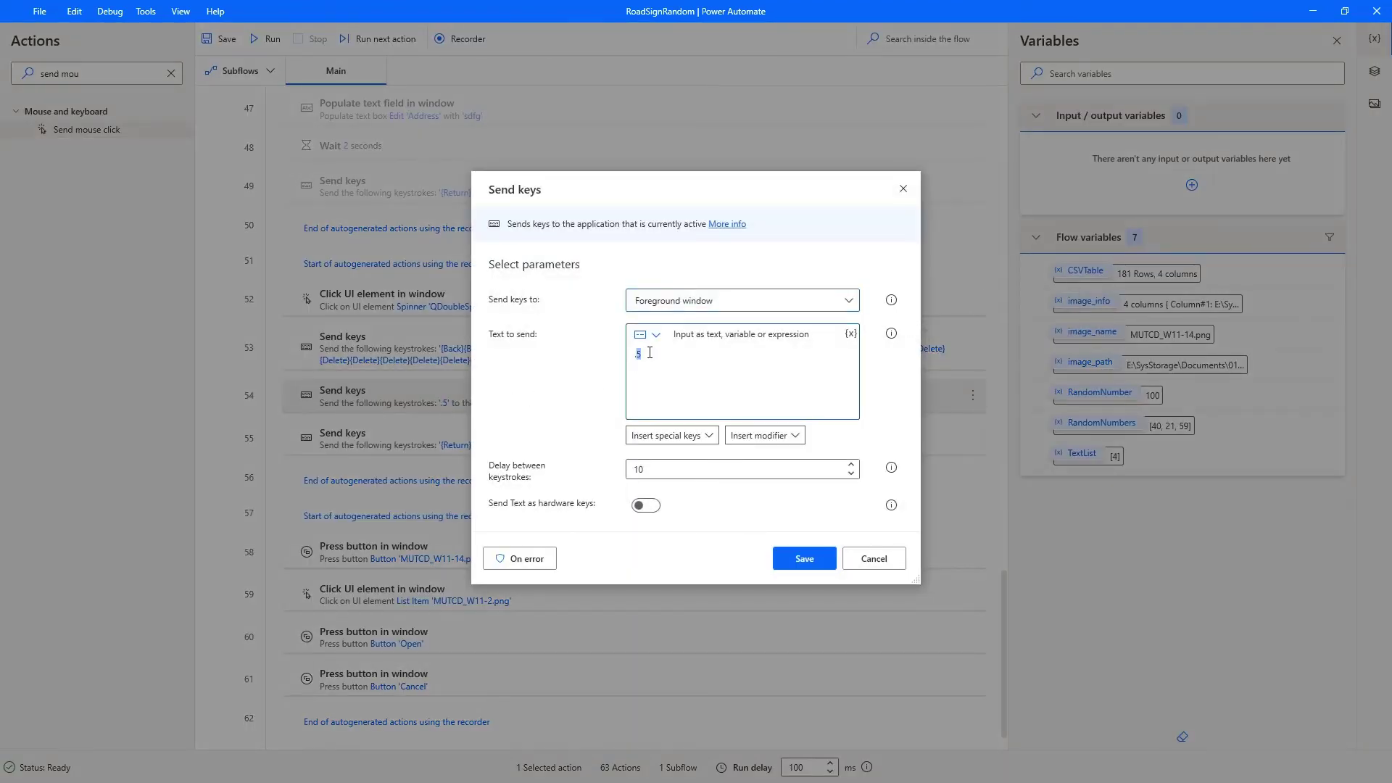
pyautogui.click(846, 334)
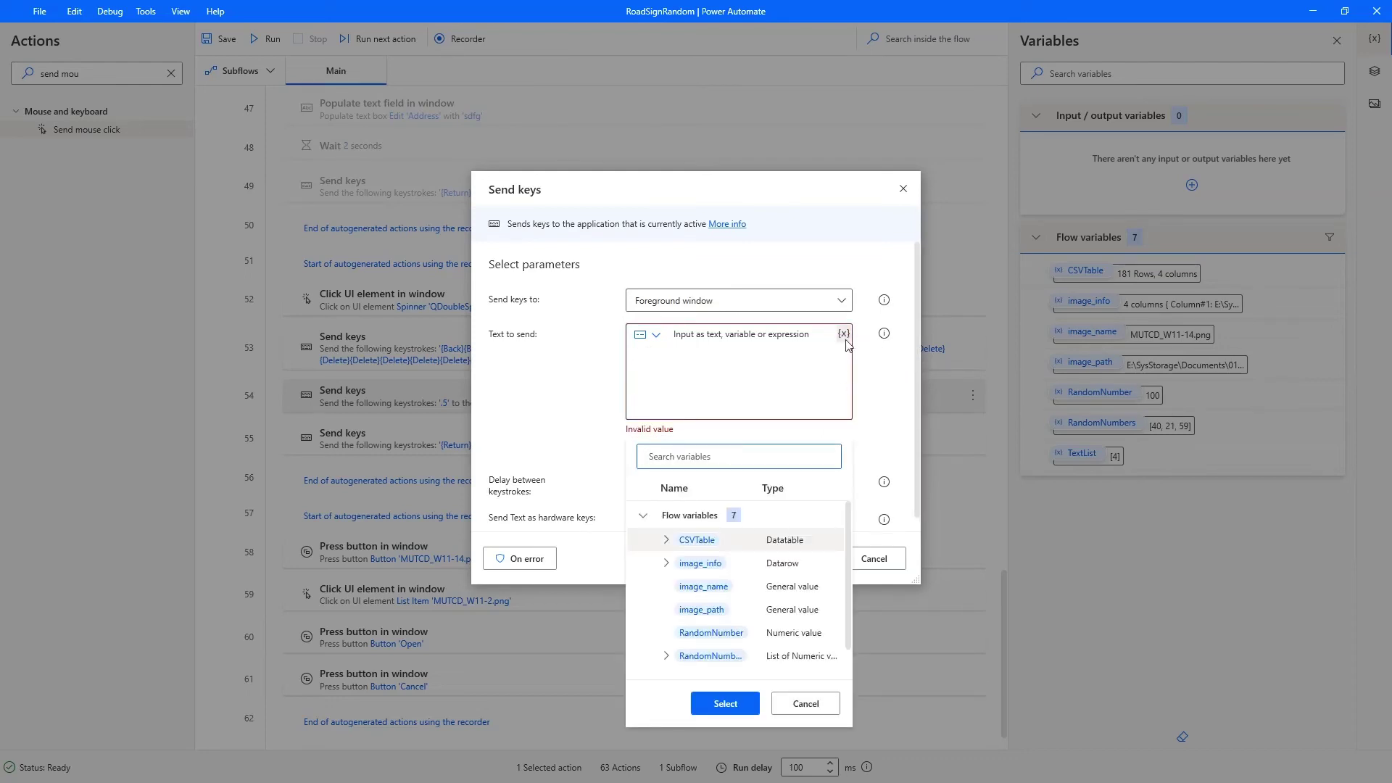
pyautogui.scroll(-1, 729, 602)
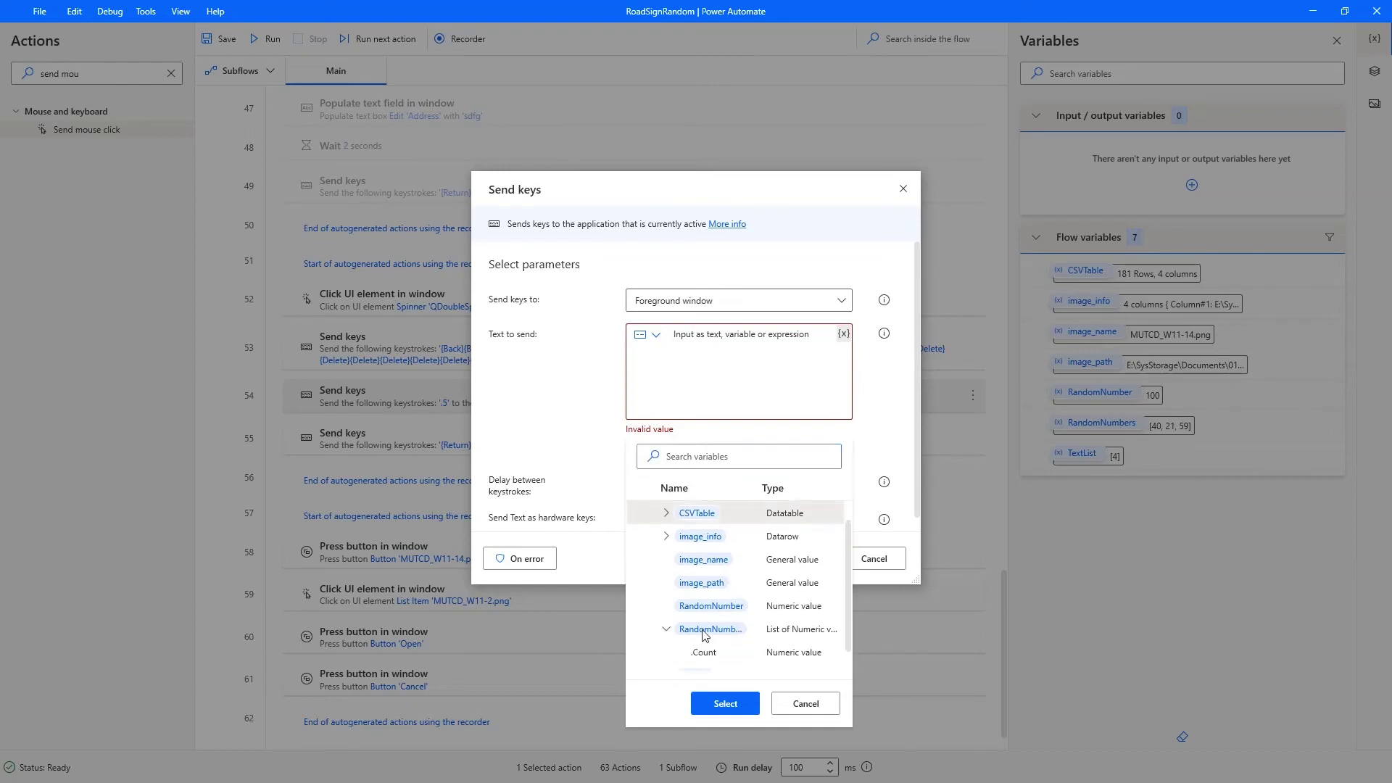
pyautogui.click(702, 629)
pyautogui.doubleClick(713, 610)
pyautogui.write('%RandomNumbers[0]%')
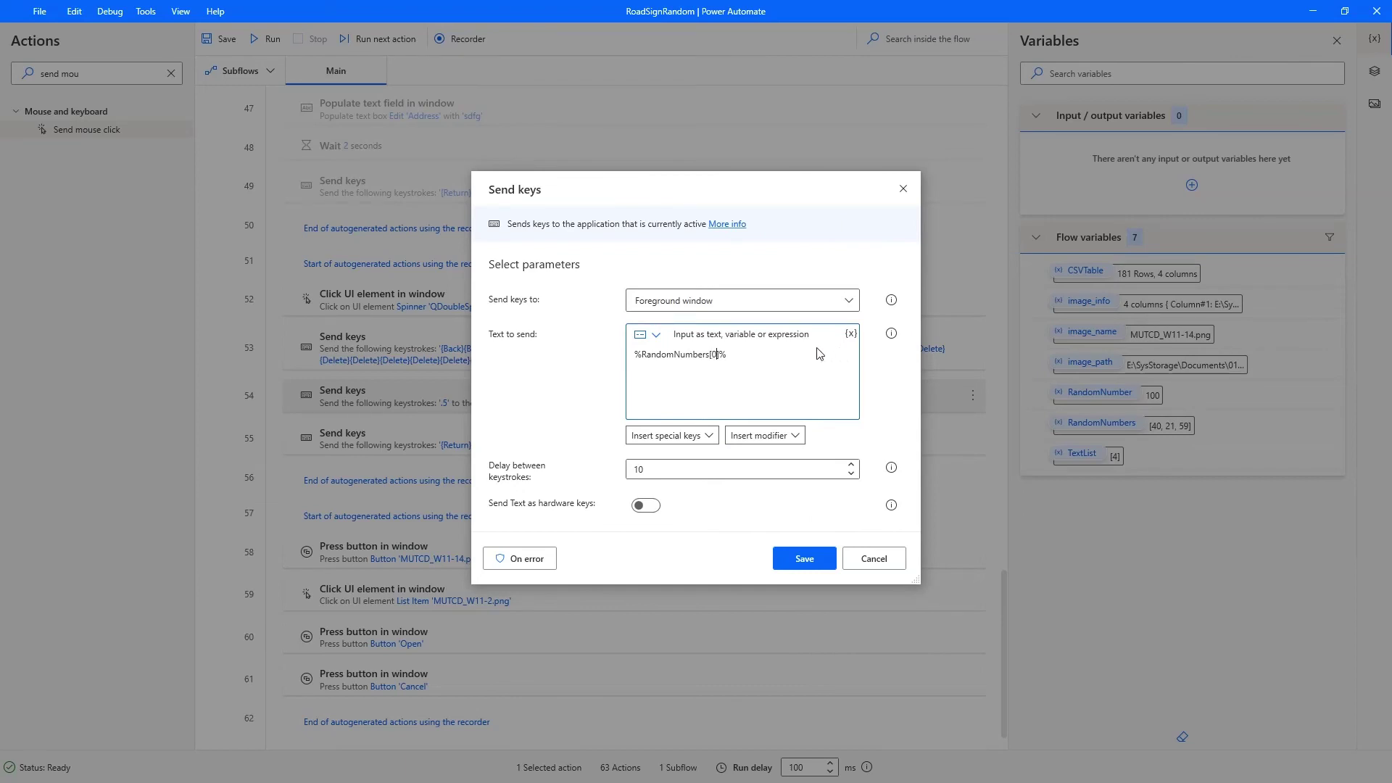
pyautogui.click(805, 562)
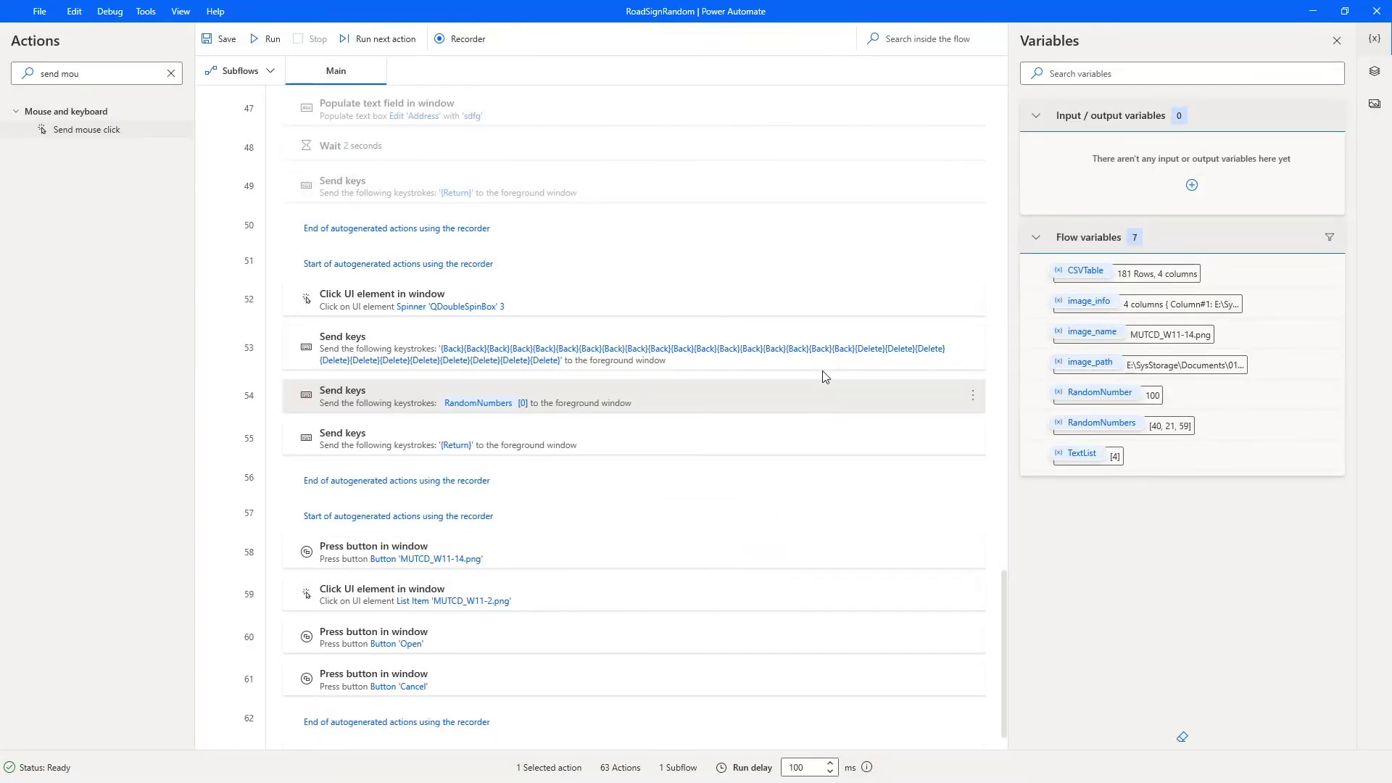
pyautogui.scroll(5, 822, 381)
pyautogui.scroll(5, 839, 453)
pyautogui.scroll(5, 848, 454)
pyautogui.scroll(2, 739, 358)
pyautogui.scroll(5, 743, 403)
pyautogui.scroll(3, 749, 258)
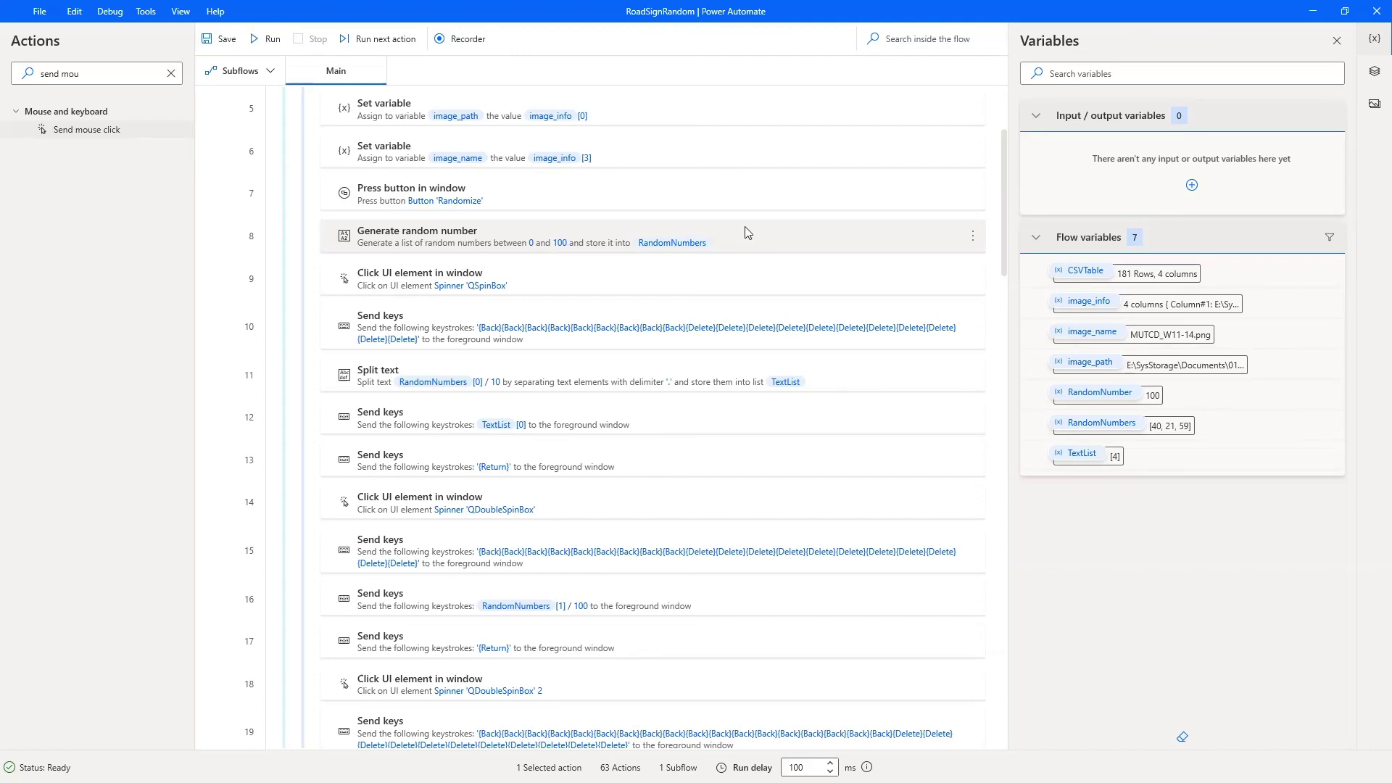
pyautogui.scroll(2, 745, 233)
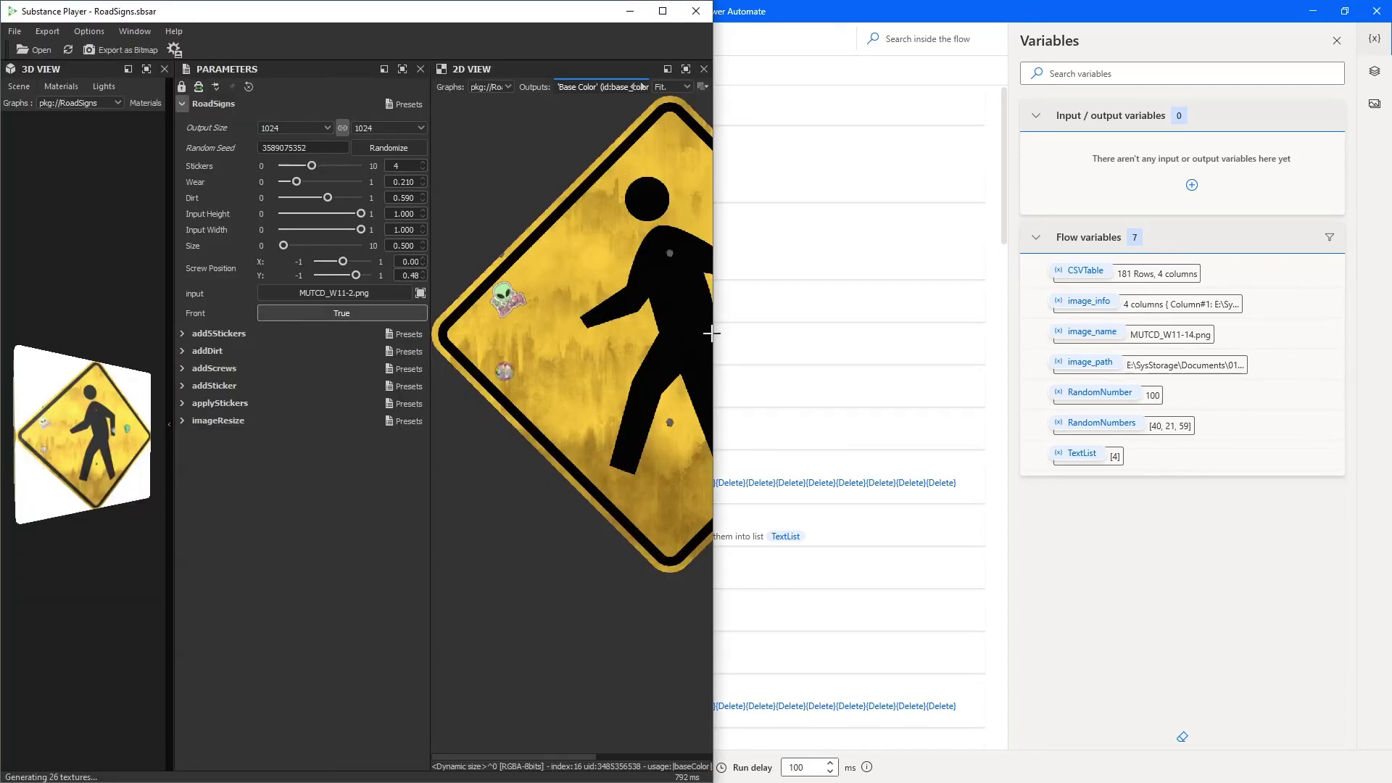
# - Widen the window and 3D view panel, then orbit the sign to an angled side-and-bottom view
pyautogui.moveTo(715, 334); pyautogui.dragTo(1322, 374)
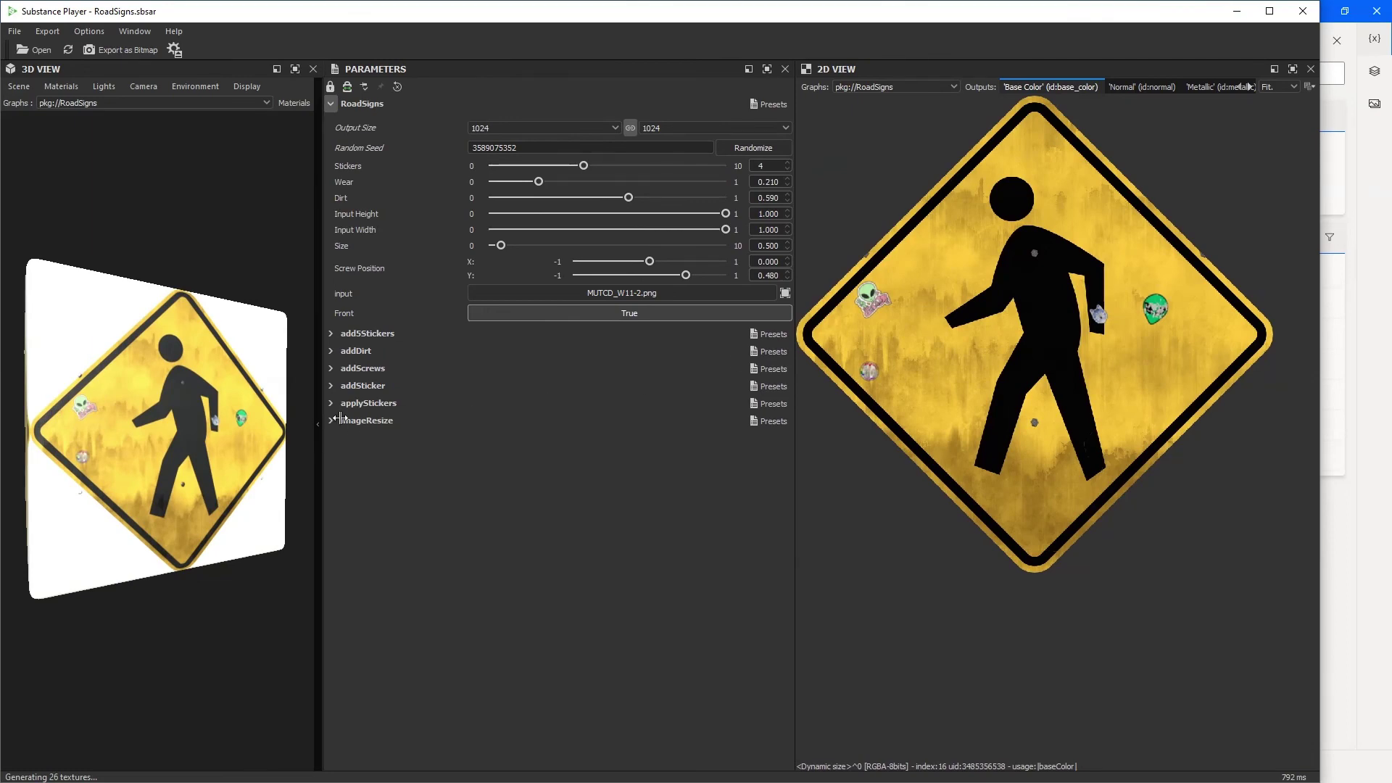
pyautogui.moveTo(319, 423); pyautogui.dragTo(718, 414)
pyautogui.scroll(-5, 448, 454)
pyautogui.moveTo(448, 455)
pyautogui.mouseDown()
pyautogui.moveTo(619, 493)
pyautogui.moveTo(649, 577)
pyautogui.moveTo(532, 587)
pyautogui.moveTo(449, 445)
pyautogui.moveTo(467, 461)
pyautogui.moveTo(427, 448)
pyautogui.mouseUp()
pyautogui.scroll(2, 426, 448)
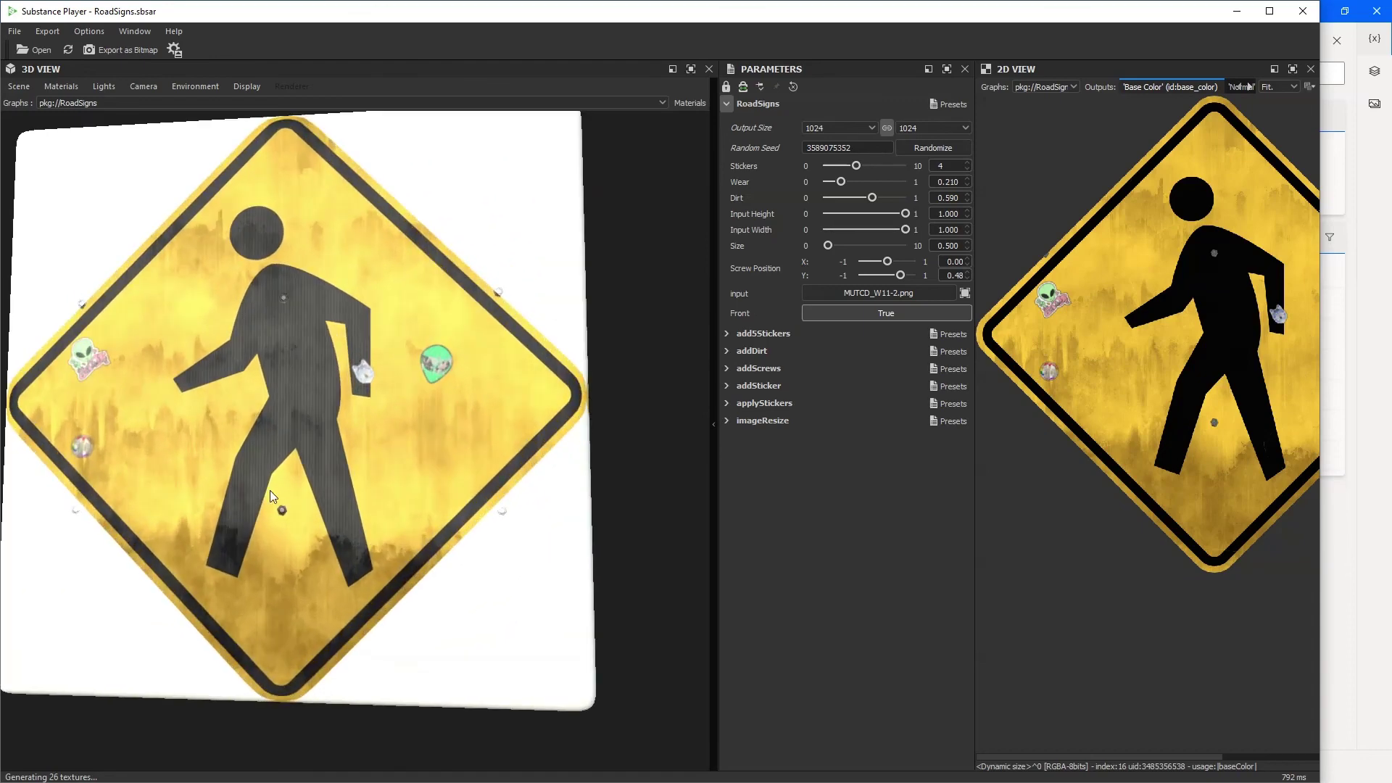
pyautogui.moveTo(321, 540)
pyautogui.mouseDown()
pyautogui.moveTo(393, 556)
pyautogui.moveTo(372, 555)
pyautogui.moveTo(351, 438)
pyautogui.moveTo(389, 487)
pyautogui.mouseUp()
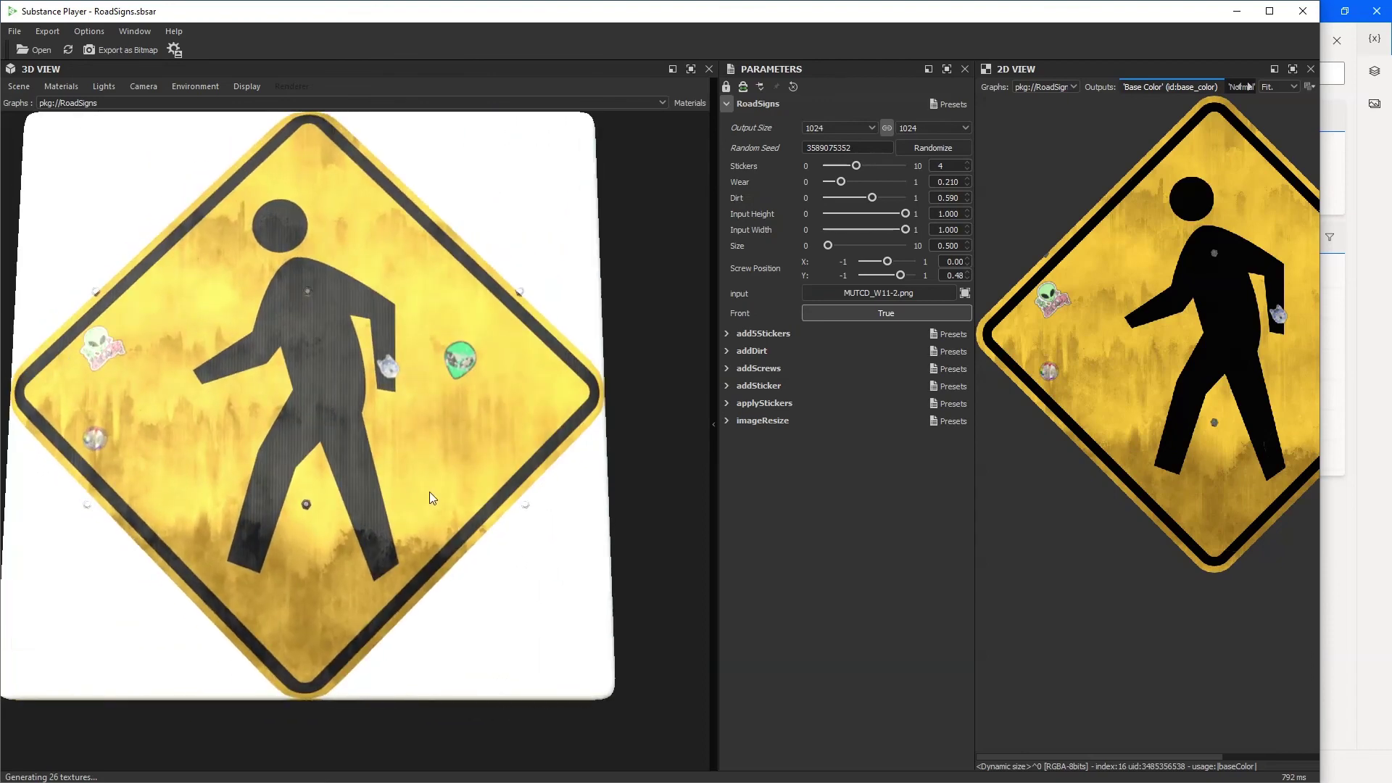